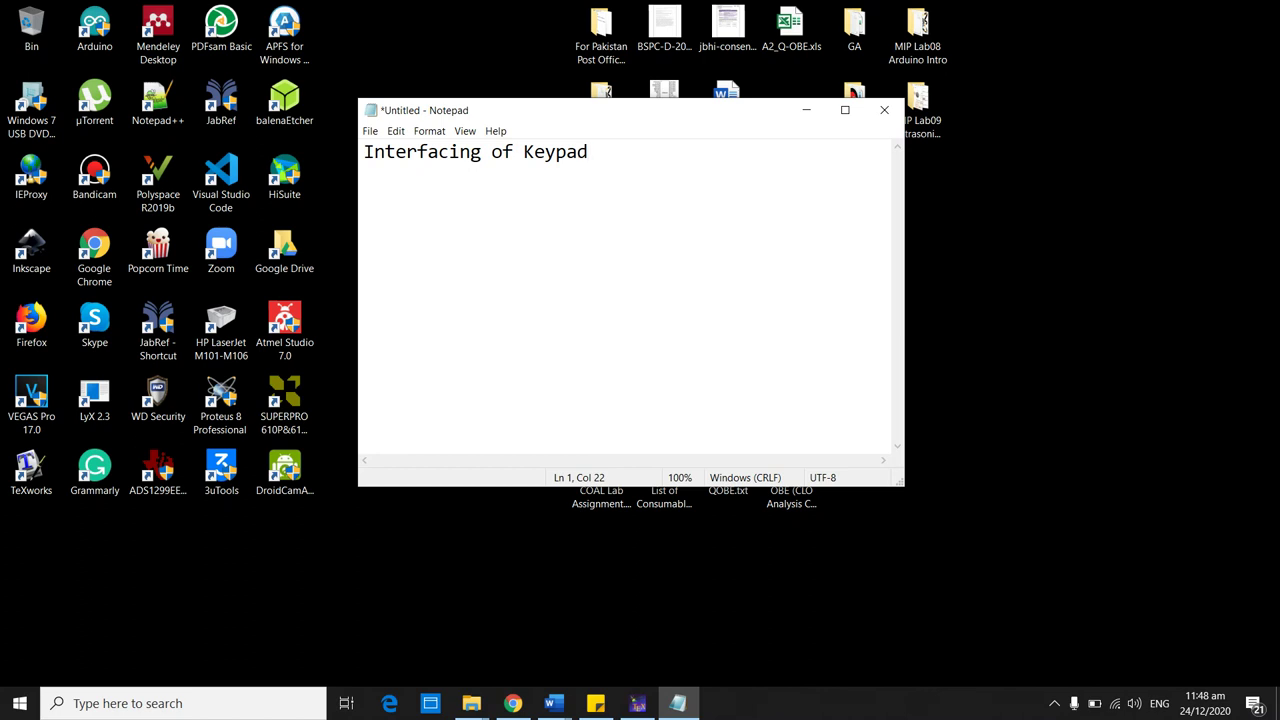
Step: Append "-LCD" to the heading so it reads "Interfacing of Keypad-LCD"
type("-LCD")
key("shift+Left")
key("shift+Left")
key("shift+Left")
key("shift+Left")
key("shift+Left")
key("shift+Left")
key("shift+Left")
key("shift+Left")
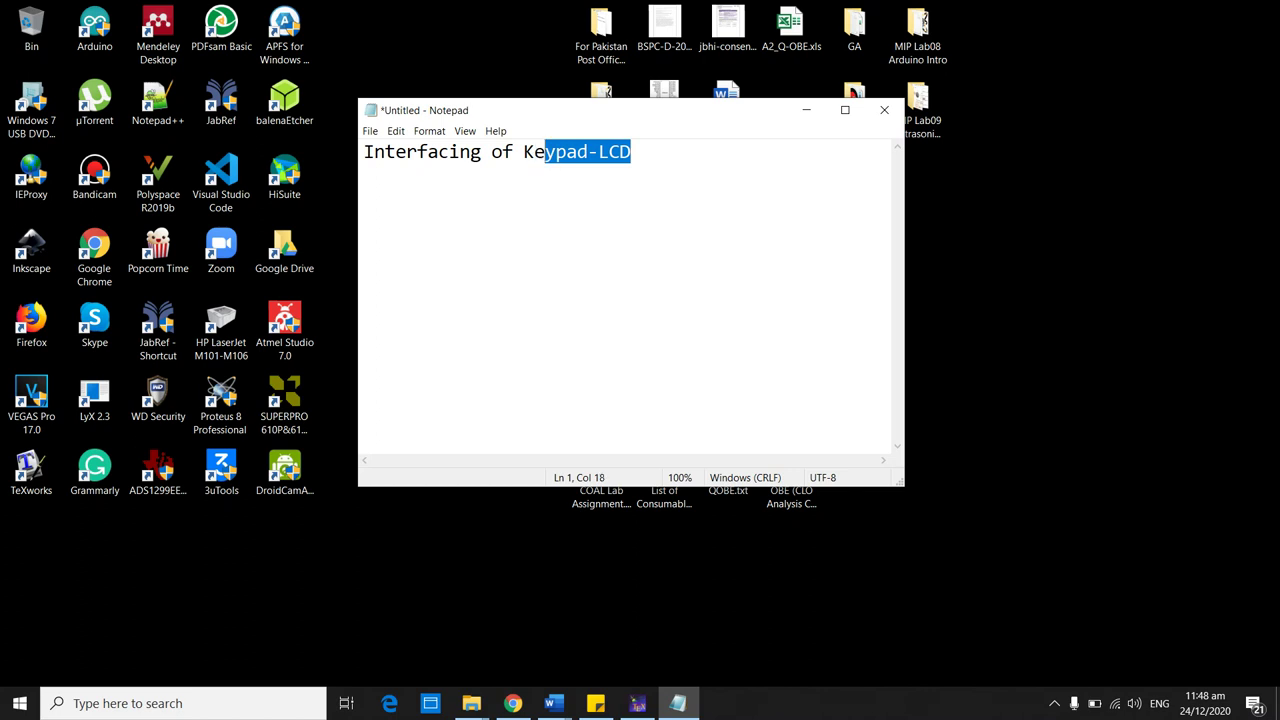
key("End")
key("shift+Left")
key("shift+Left")
key("shift+Left")
key("Left")
key("ctrl+shift+Left")
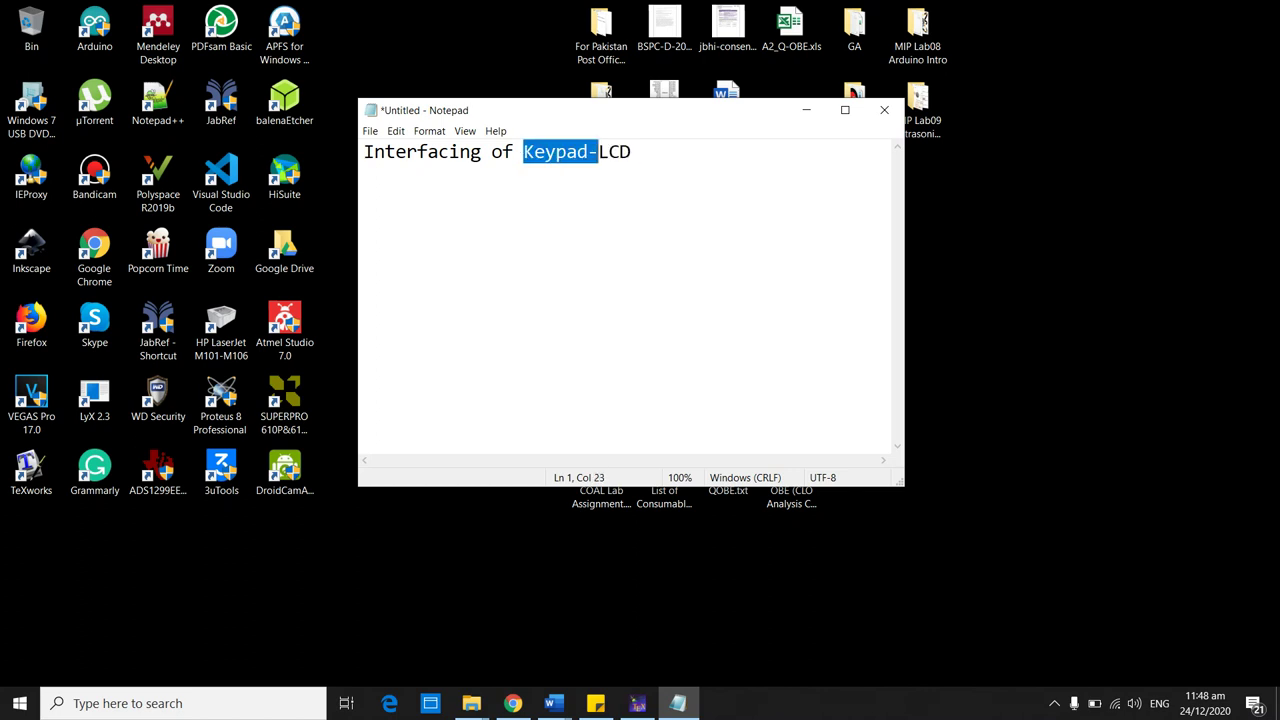
left_click(577, 151)
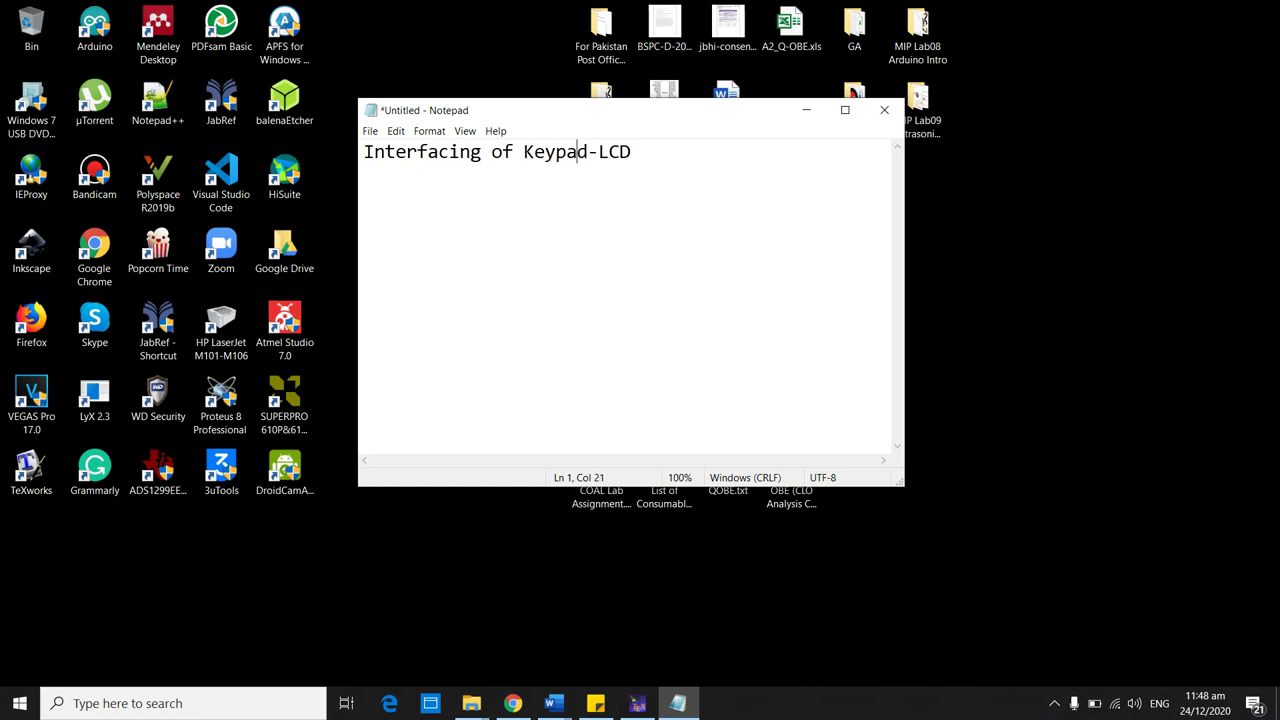
double_click(577, 151)
left_click(620, 151)
double_click(620, 151)
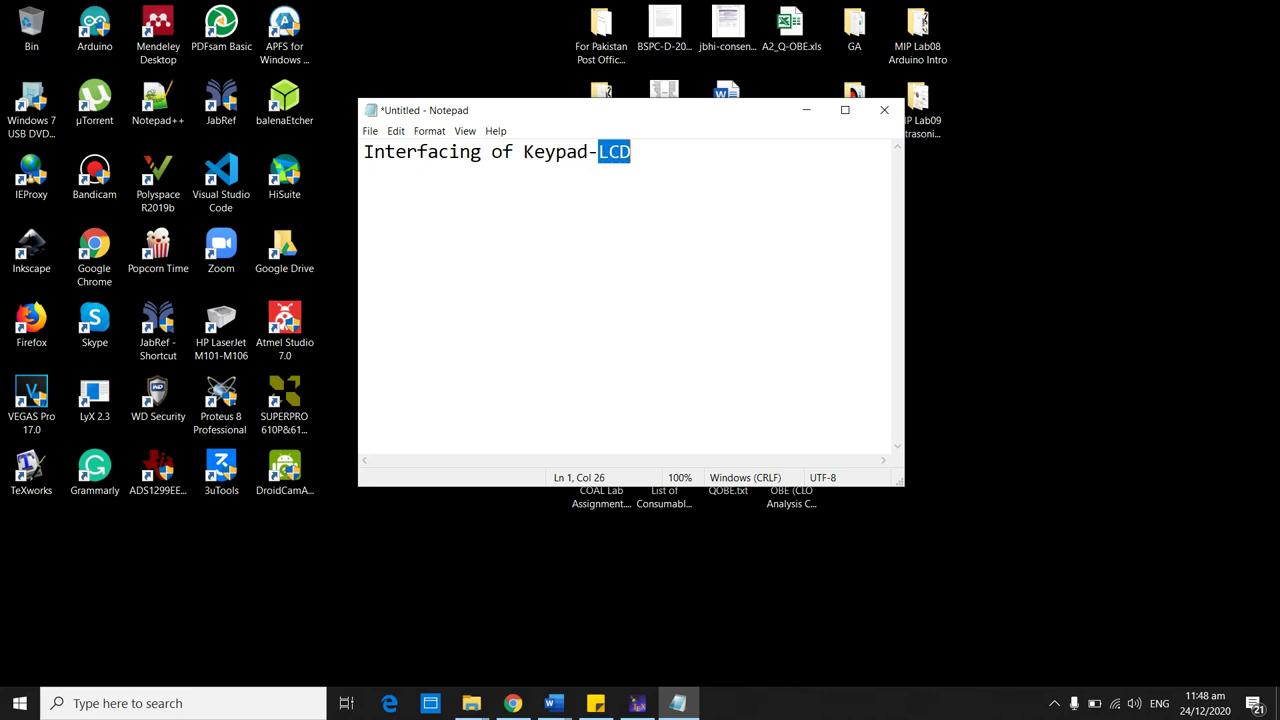
left_click(631, 151)
Step: Minimize the note, open Proteus 8 Professional and start a new project named LCD_Keypad
left_click(806, 110)
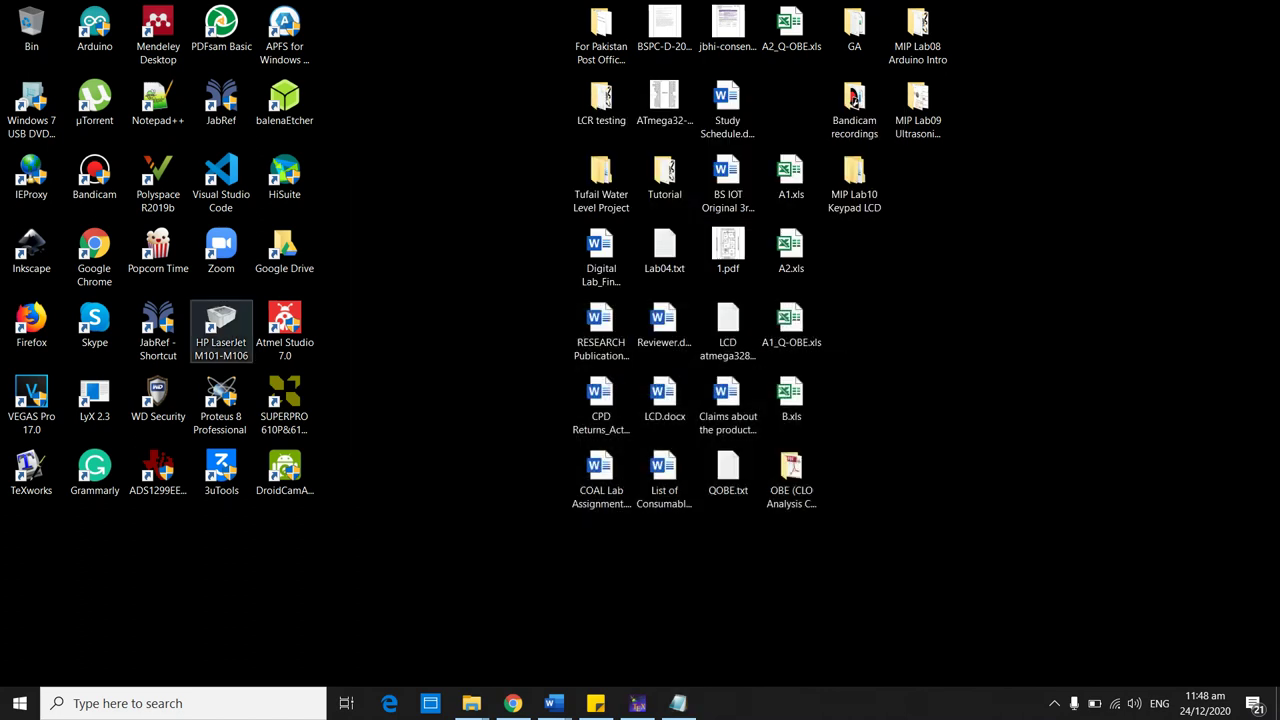
double_click(220, 400)
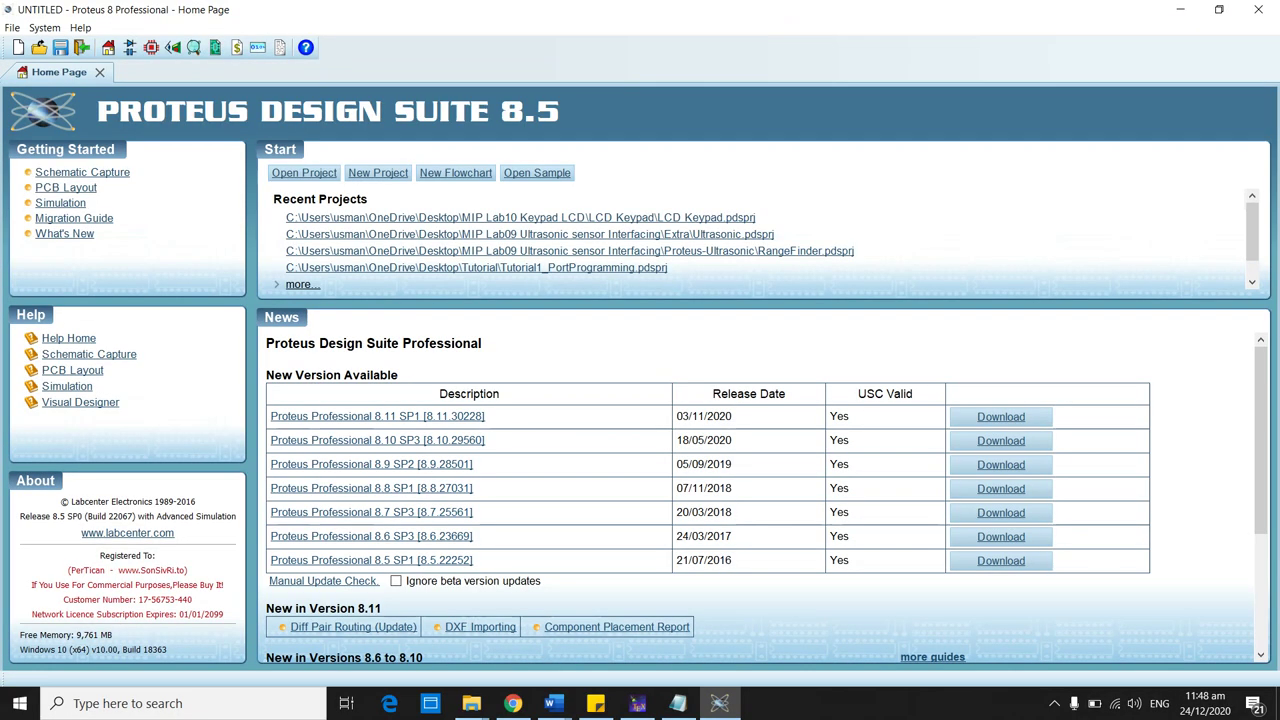
left_click(377, 172)
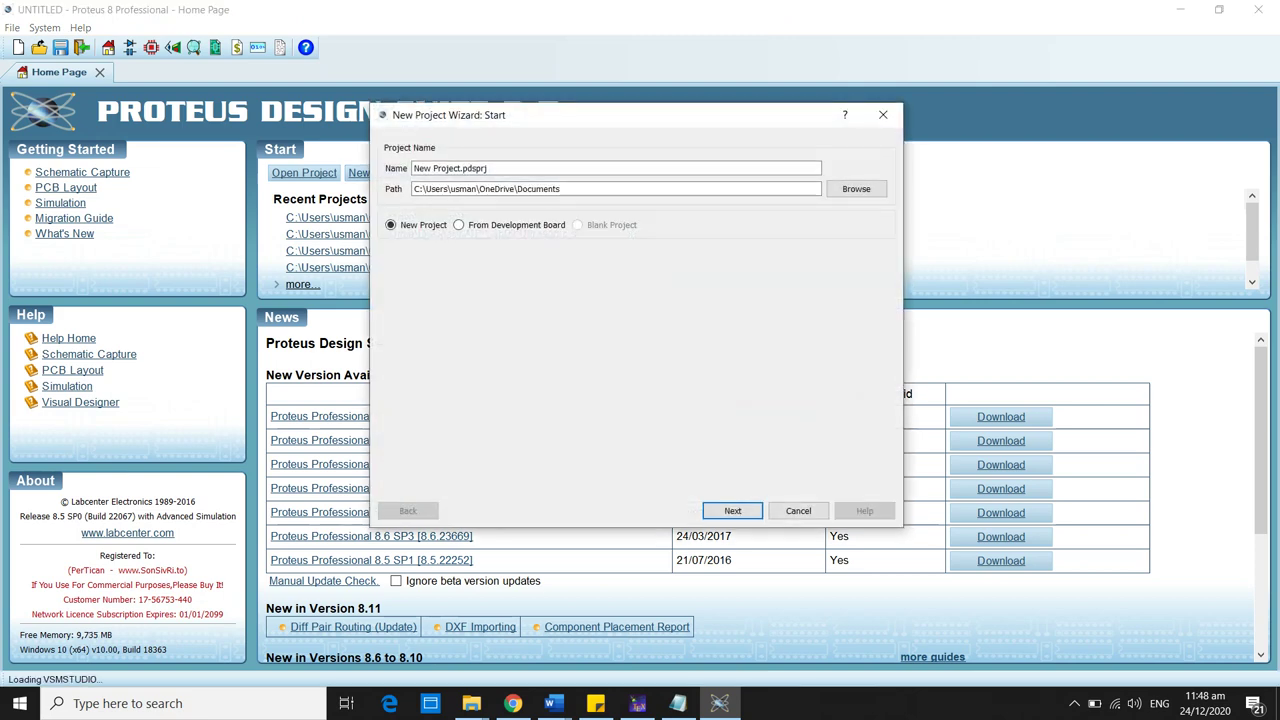
double_click(422, 168)
left_click_drag(460, 168, 413, 168)
type("LCD")
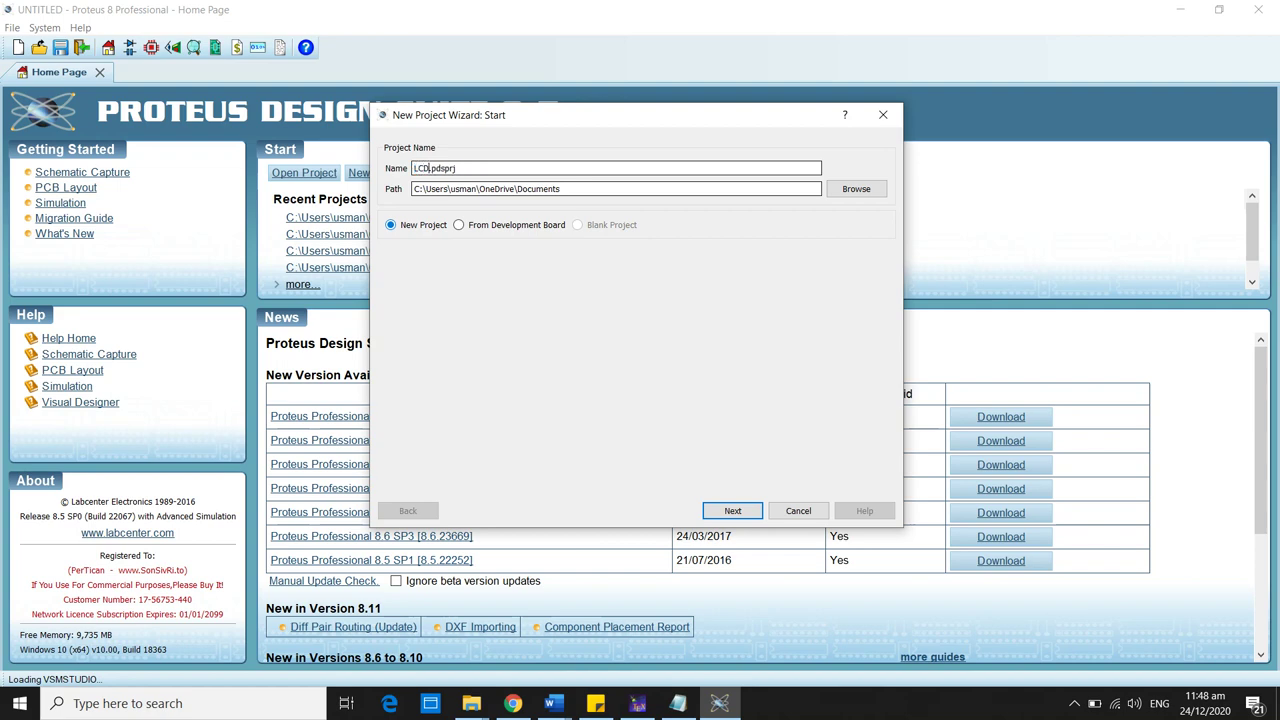
type("_Keypad")
Step: Set the new project's save location to the MIP Lab10 Keypad LCD folder on the Desktop
left_click(856, 188)
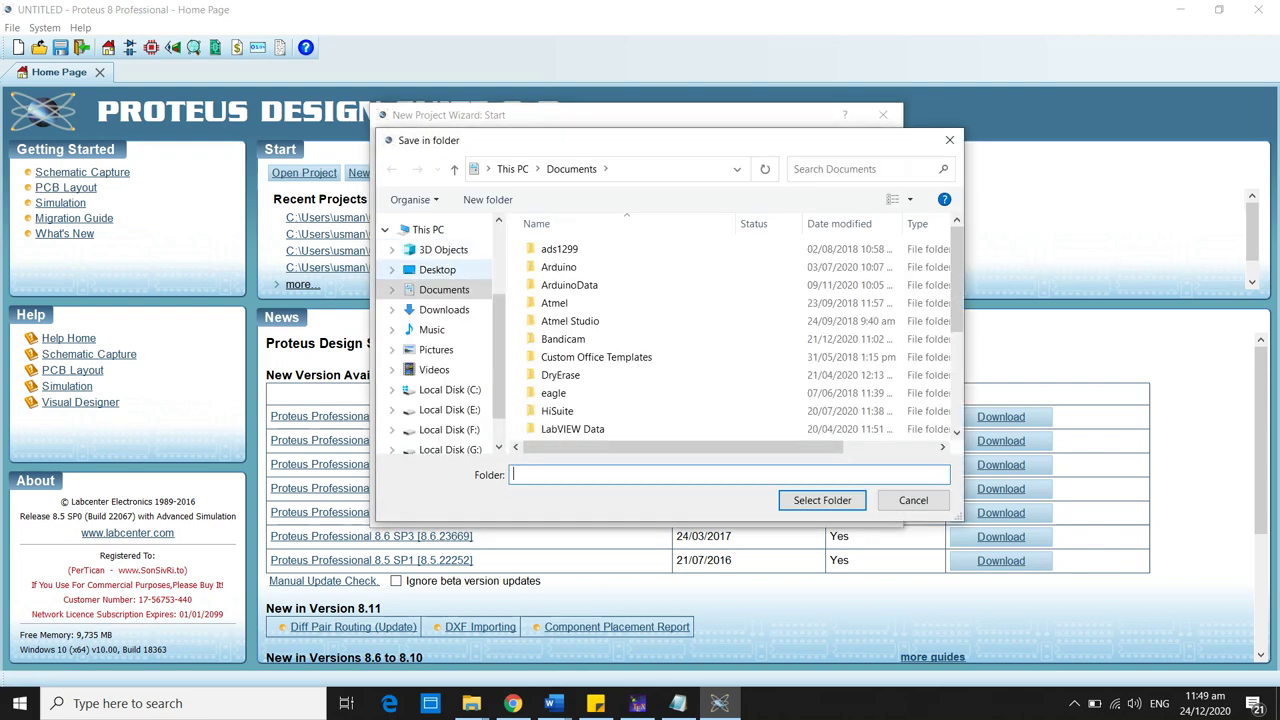
left_click(437, 269)
scroll(884, 400, "down", 1)
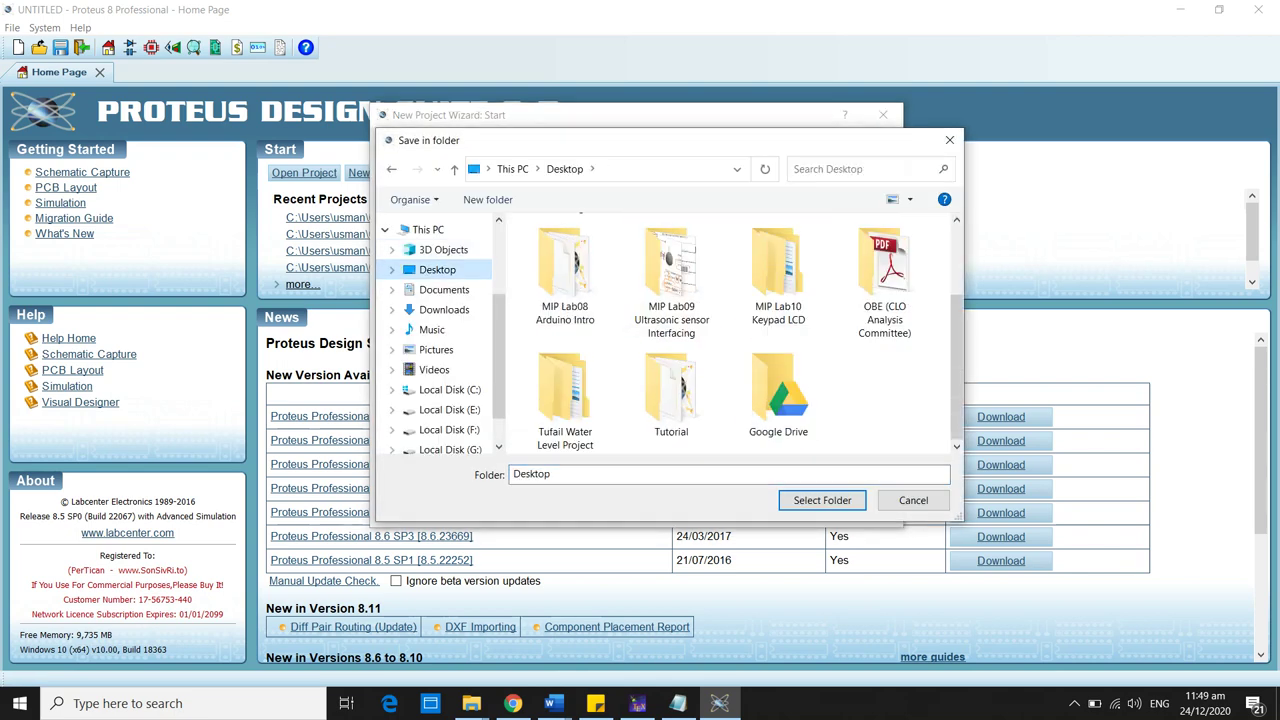
double_click(778, 265)
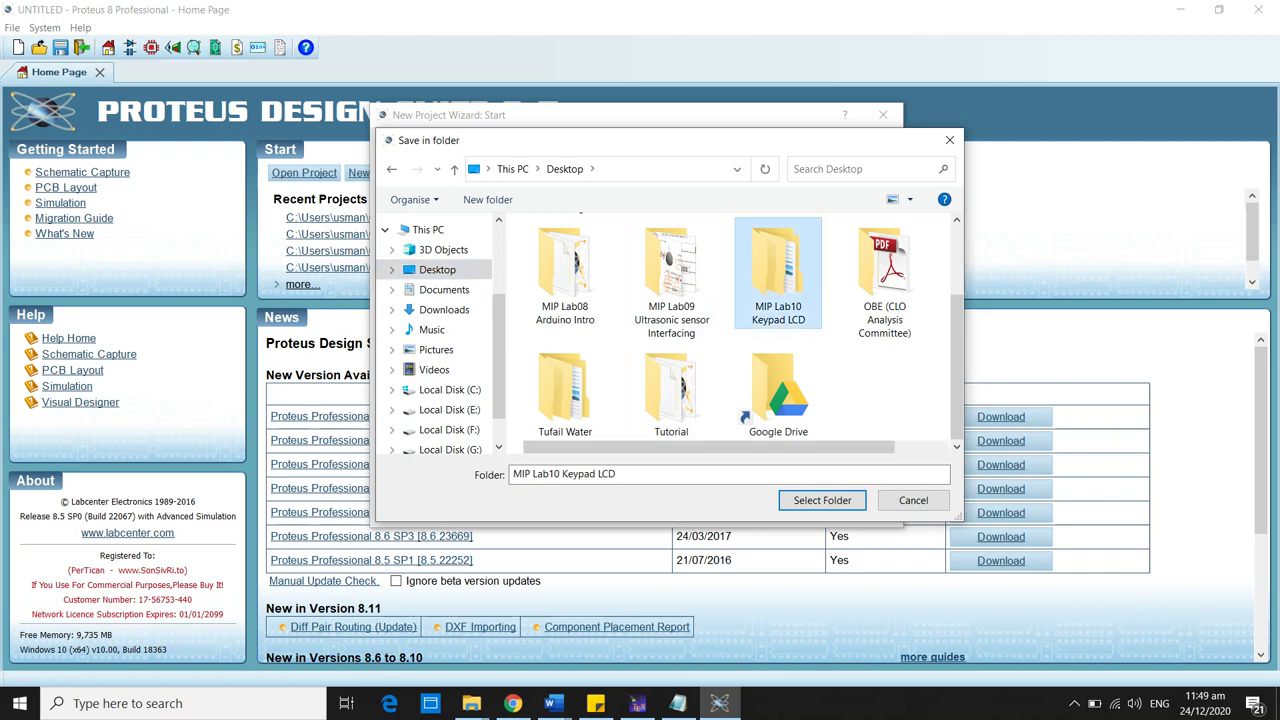
left_click(821, 500)
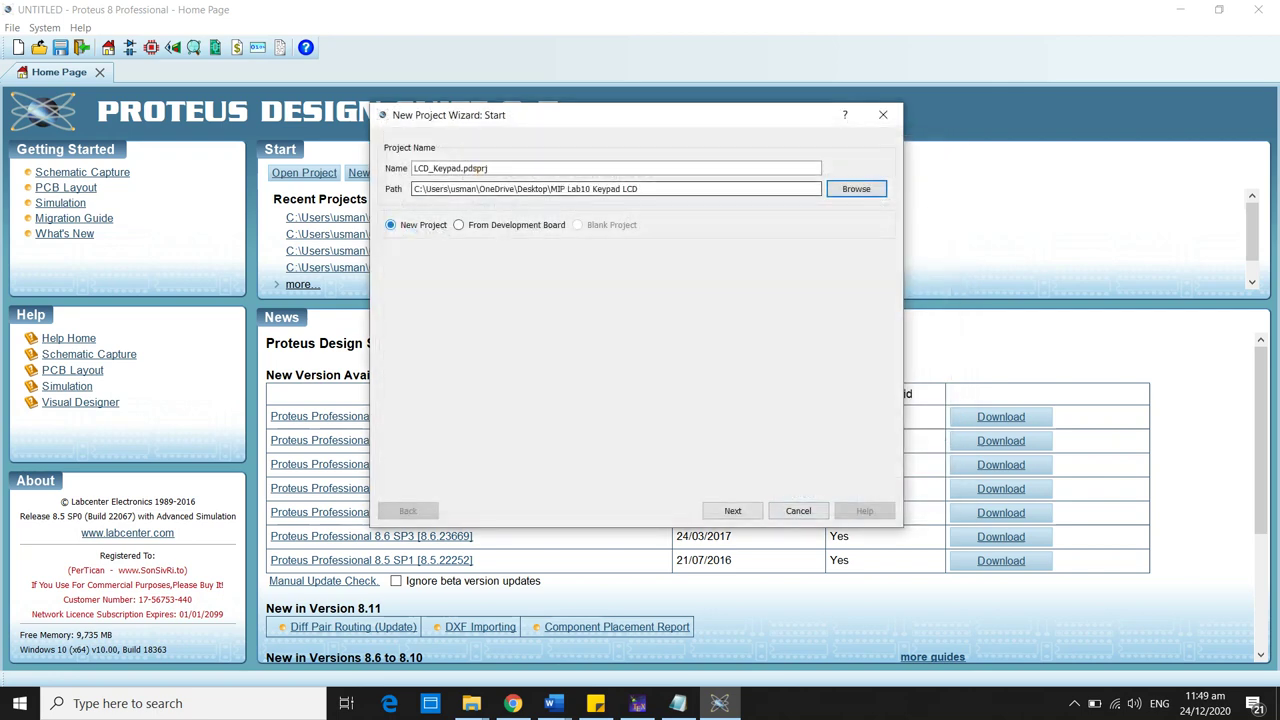
Step: Create the project with the DEFAULT schematic template, without a PCB layout or firmware project
left_click(733, 511)
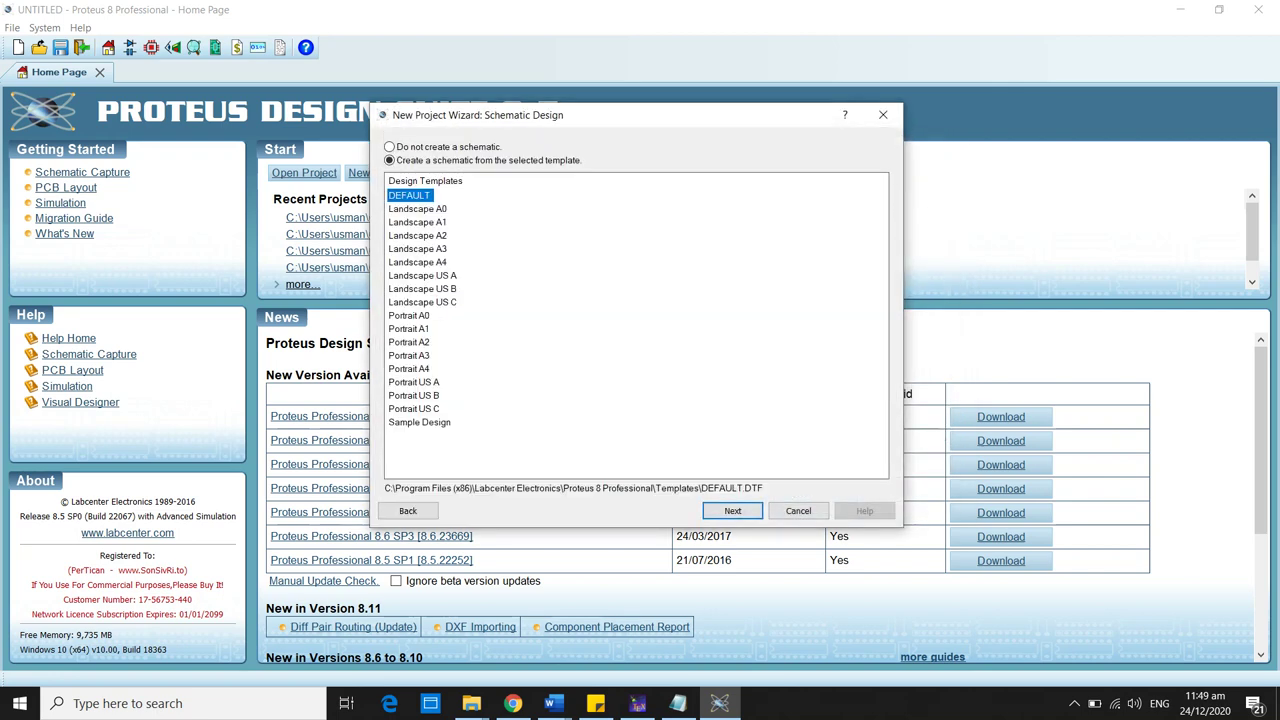
key("Return")
key("Return")
key("Return")
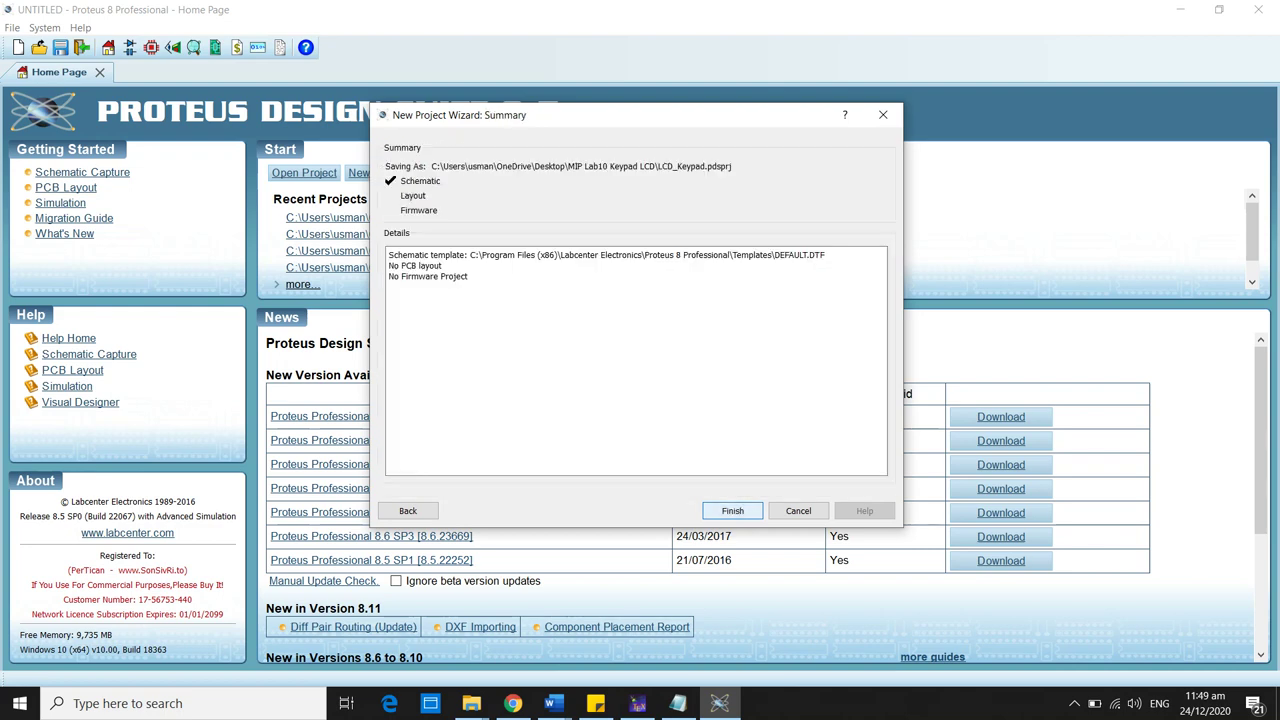
key("Return")
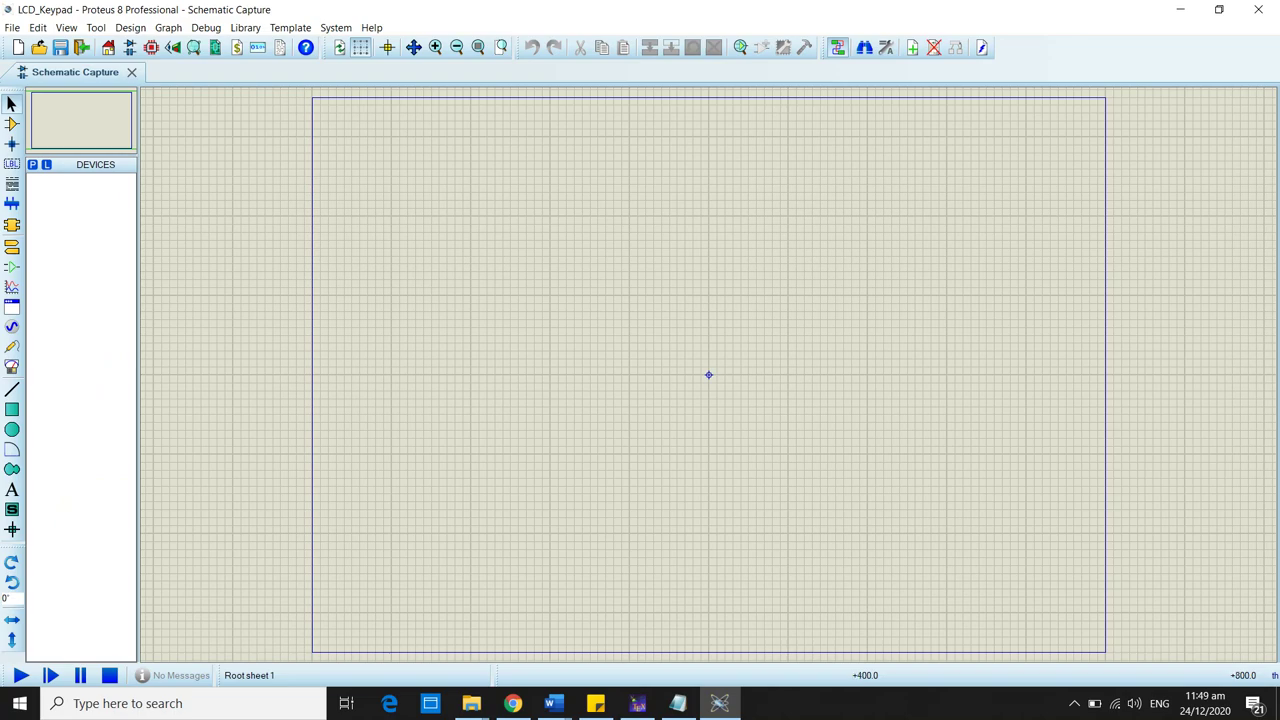
Step: Search the device library for "keypad" and compare the previews of the calculator, phone, small calculator and Trellis keypads
left_click(12, 124)
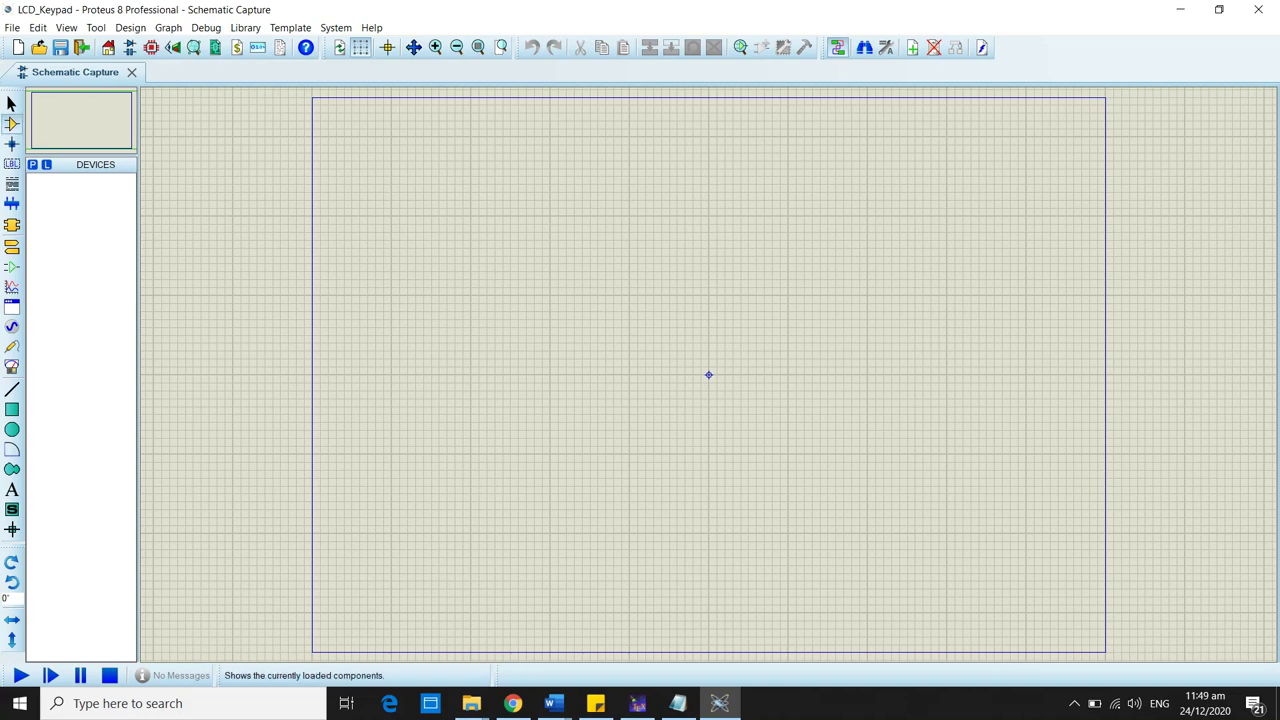
left_click(32, 164)
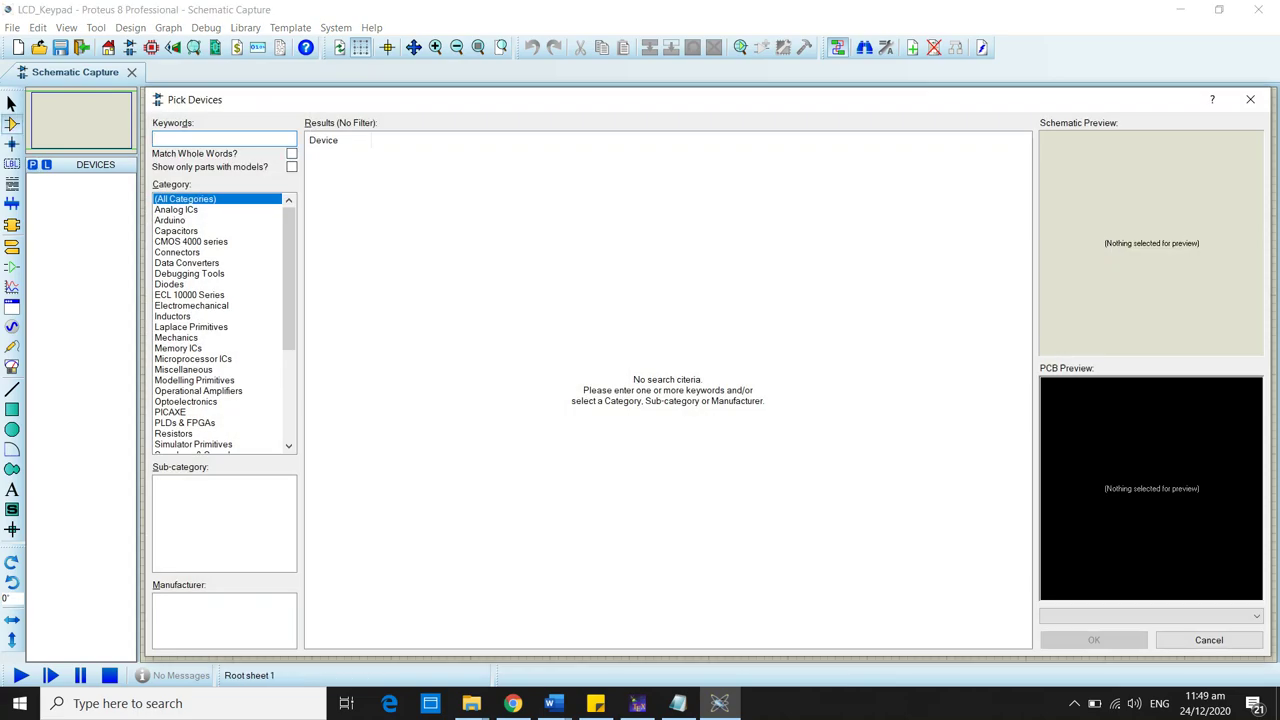
type("keypad")
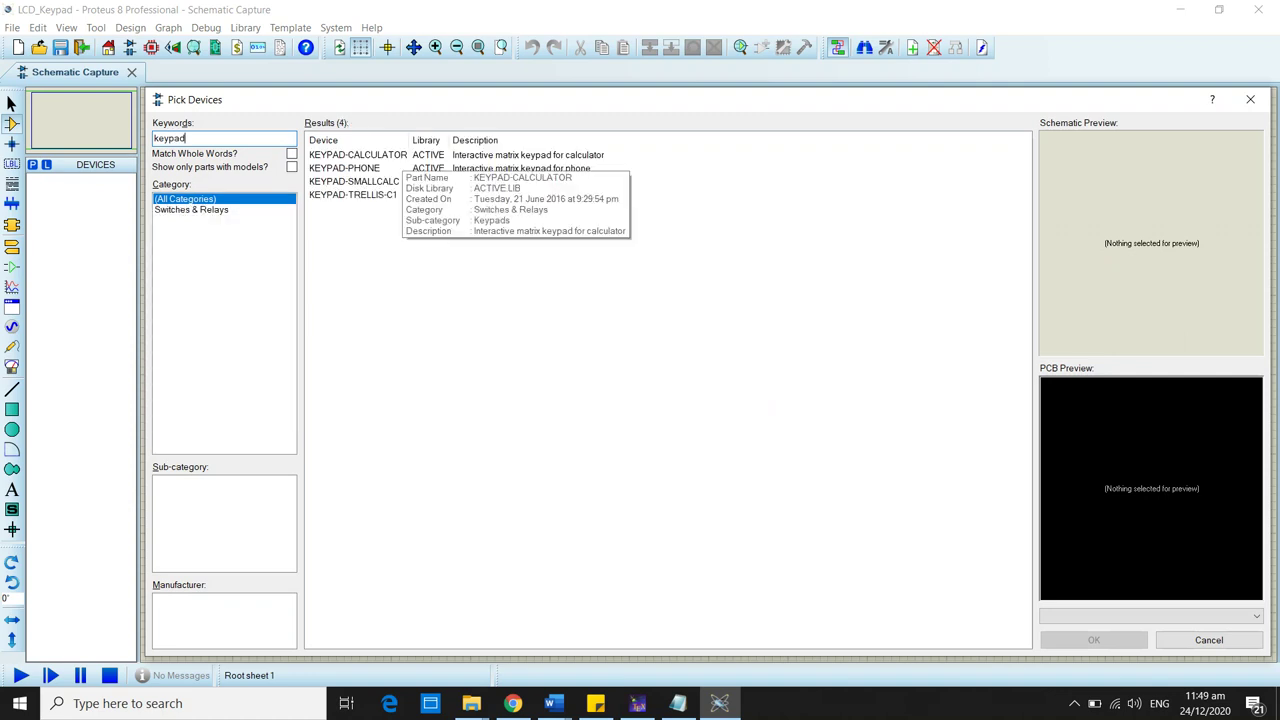
left_click(400, 155)
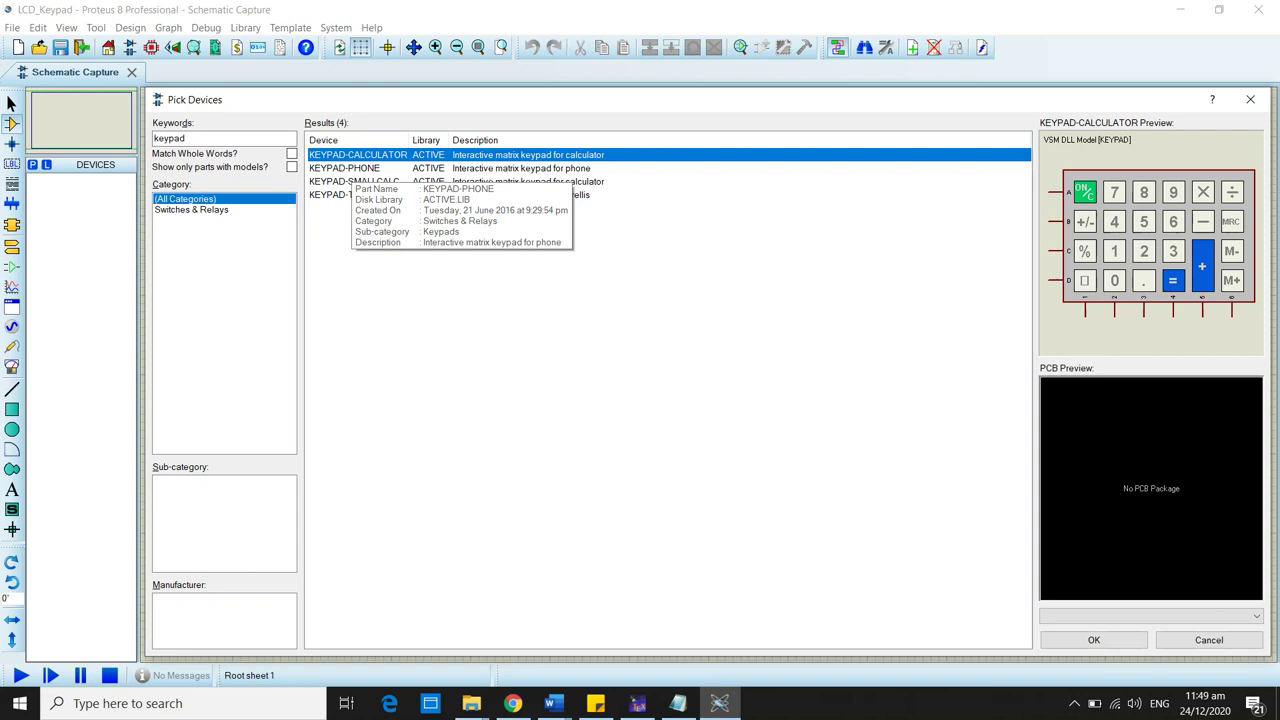
left_click(351, 168)
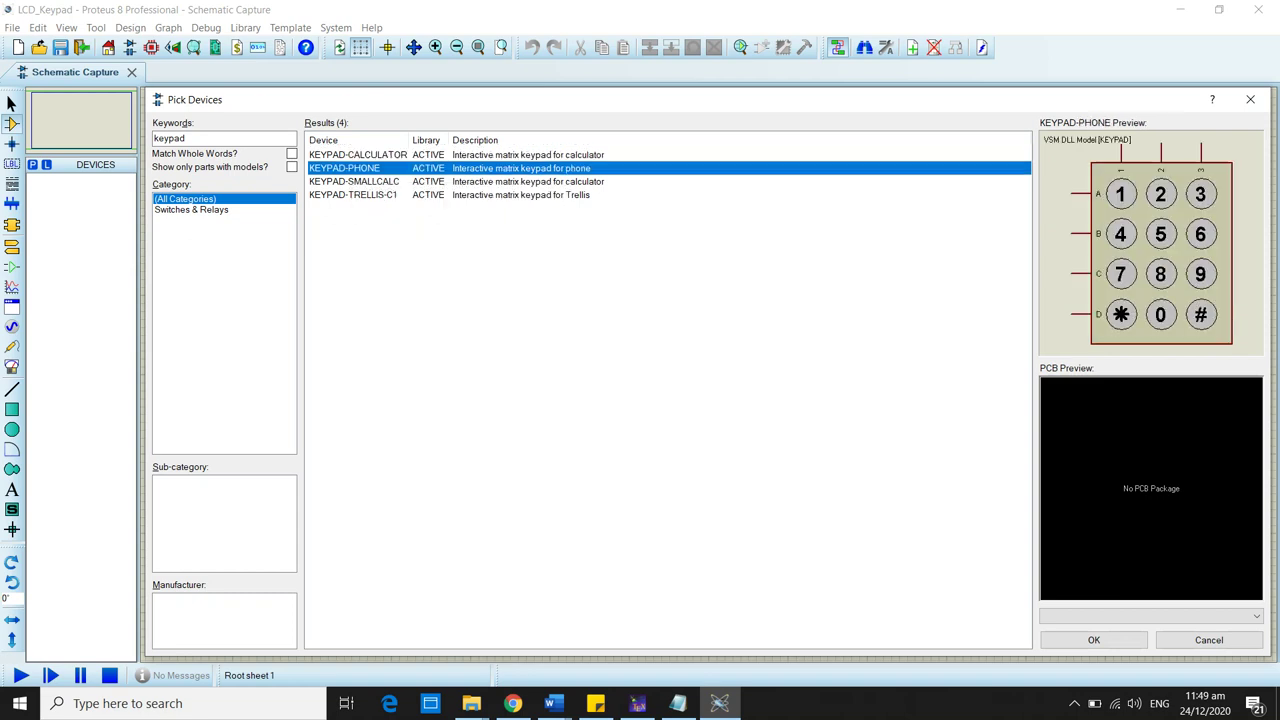
left_click(356, 155)
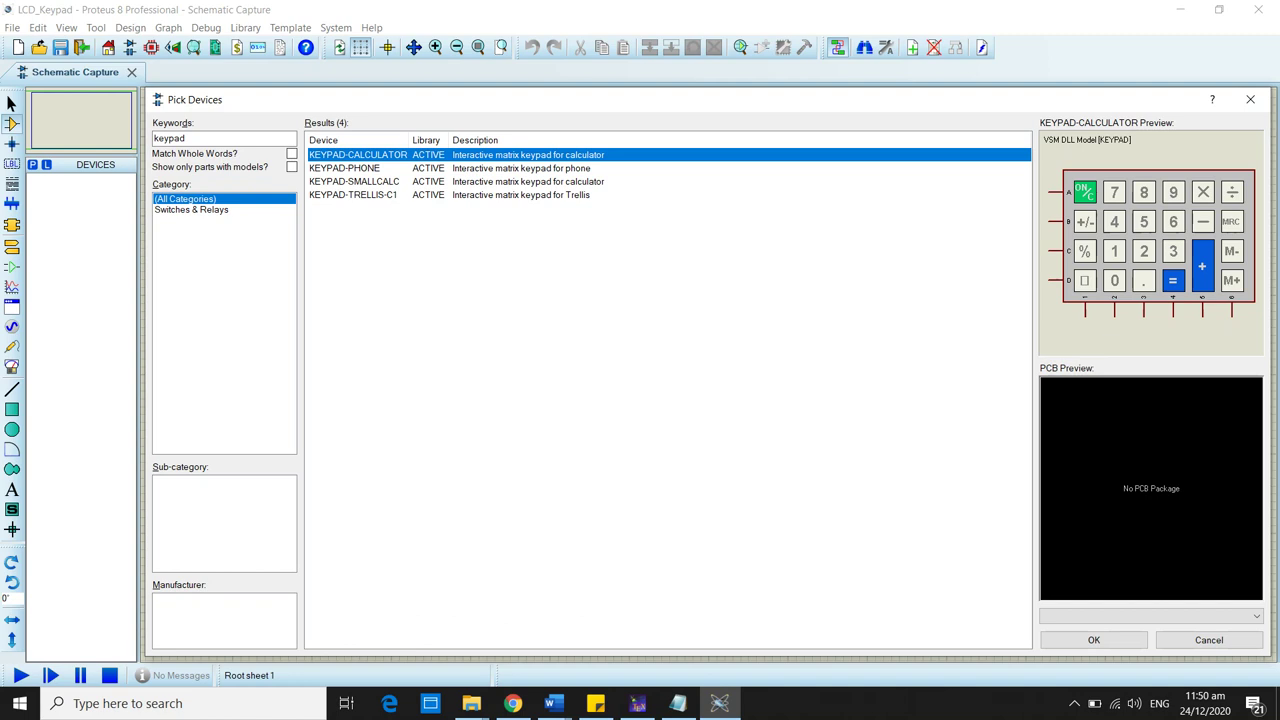
left_click(344, 168)
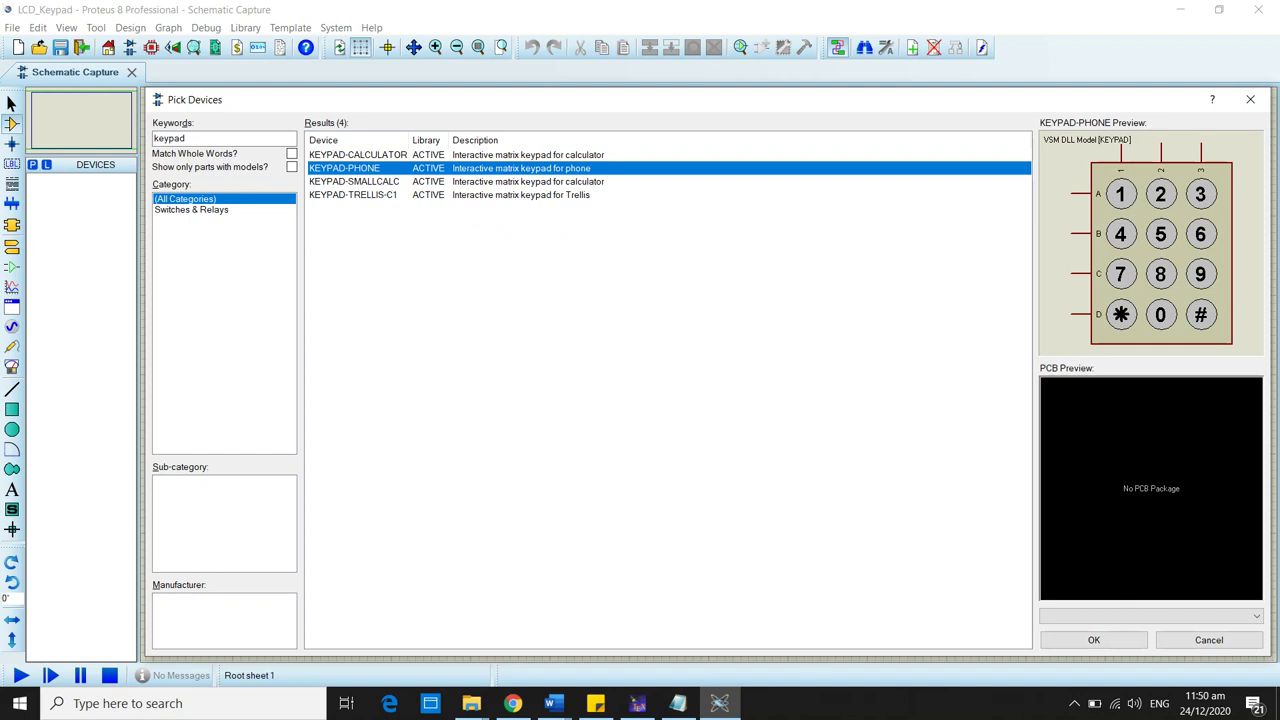
left_click(354, 181)
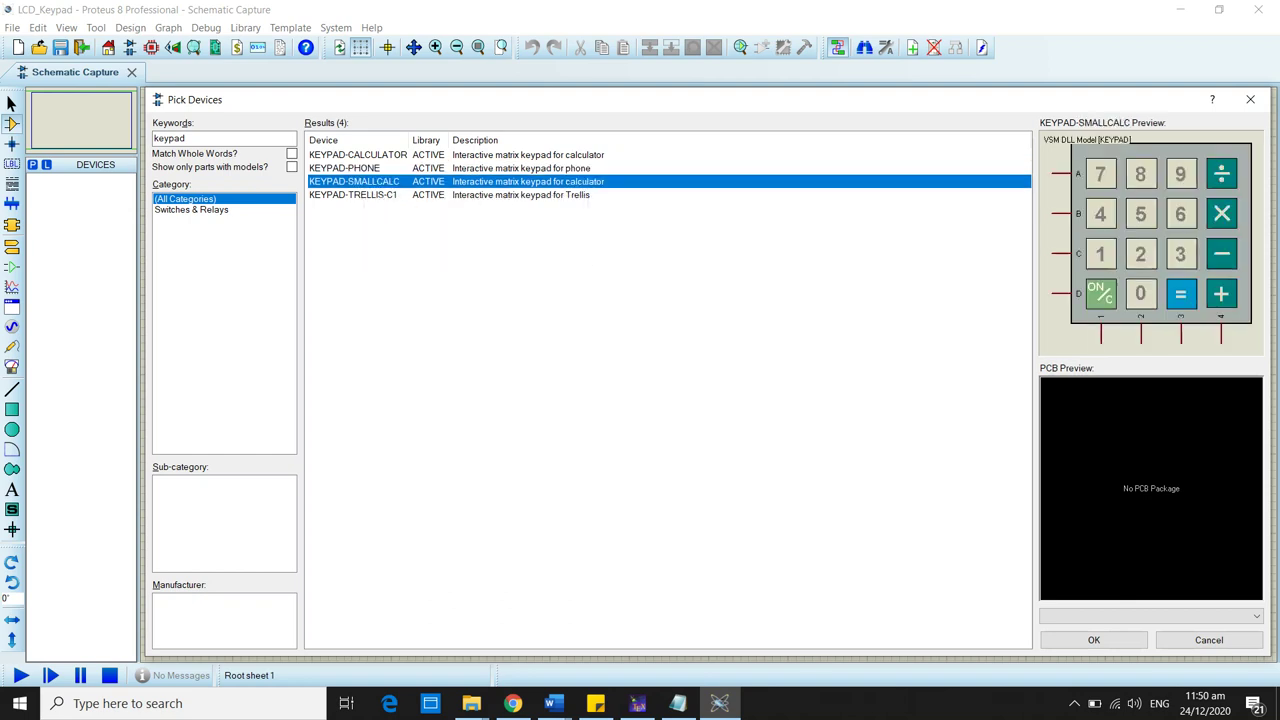
left_click(354, 168)
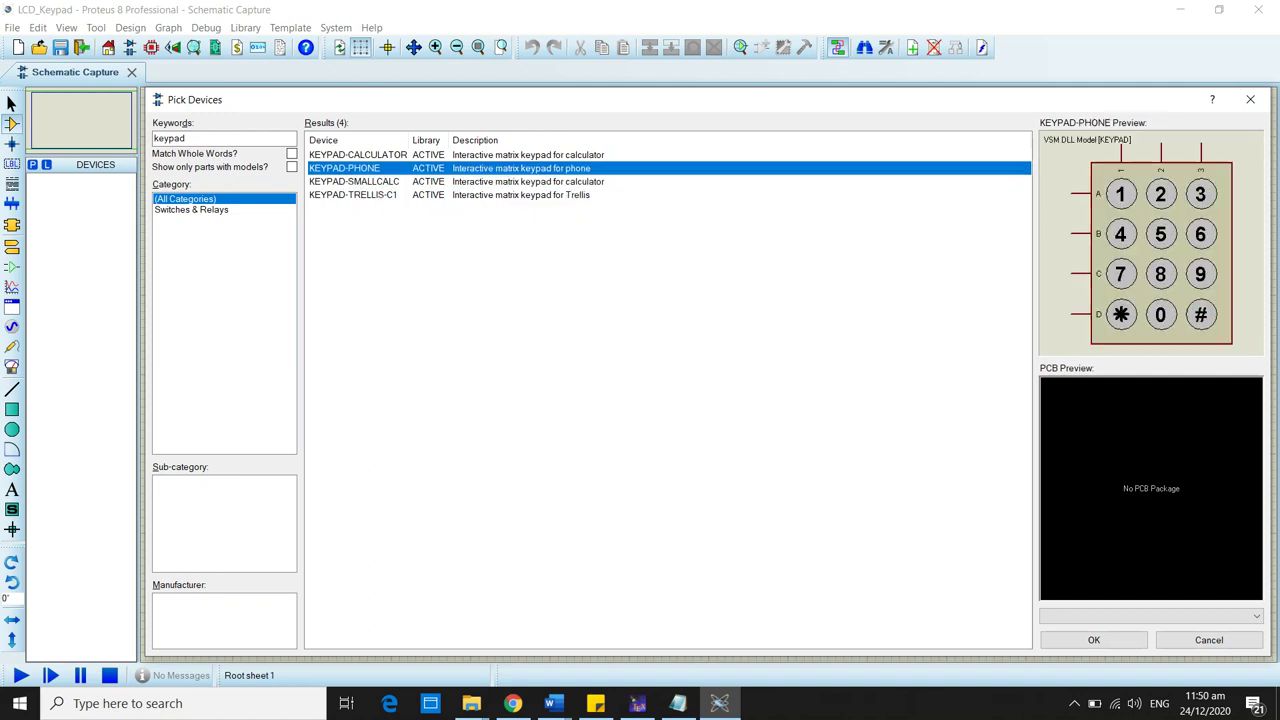
left_click(366, 155)
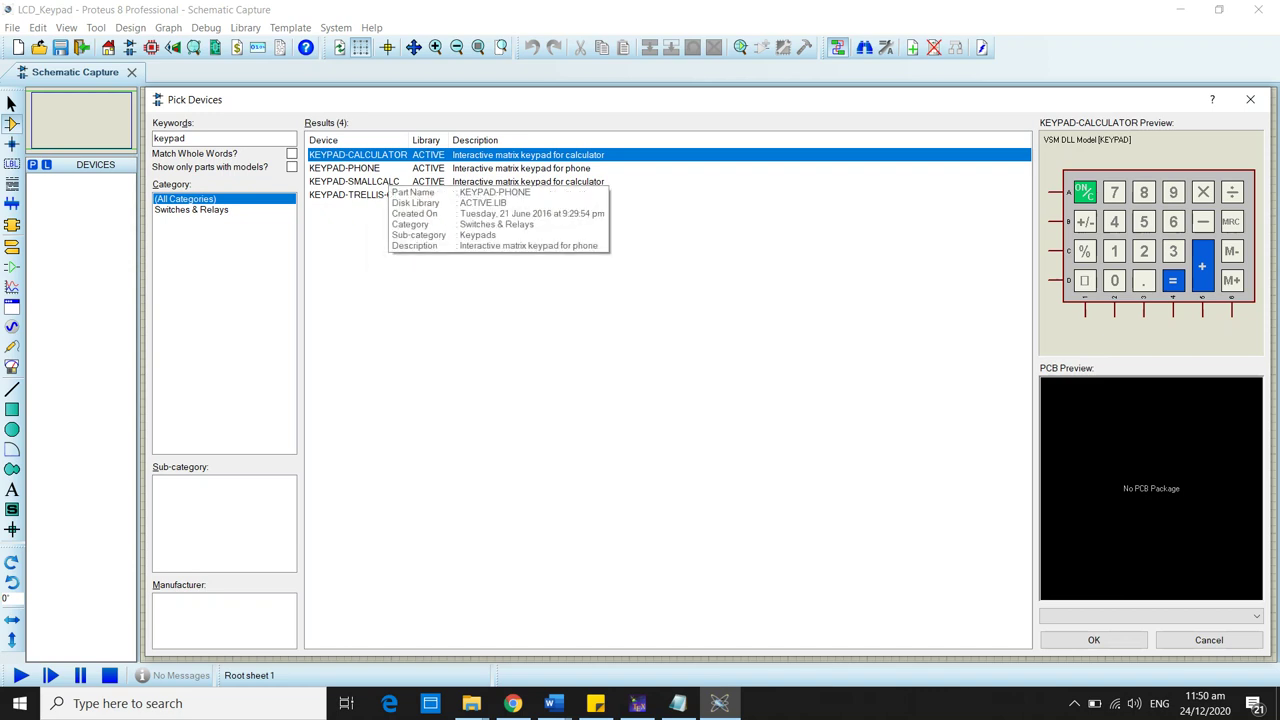
left_click(346, 195)
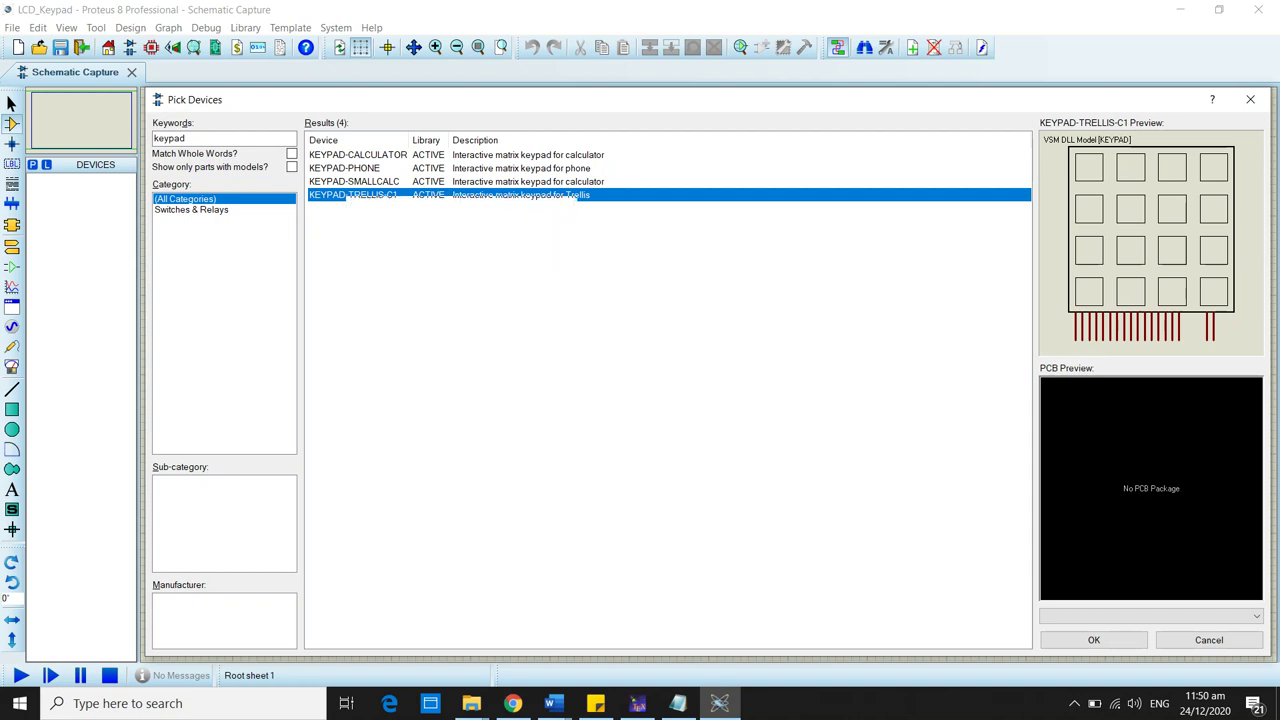
Step: Add the KEYPAD-SMALLCALC keypad to the project's device list
left_click(354, 181)
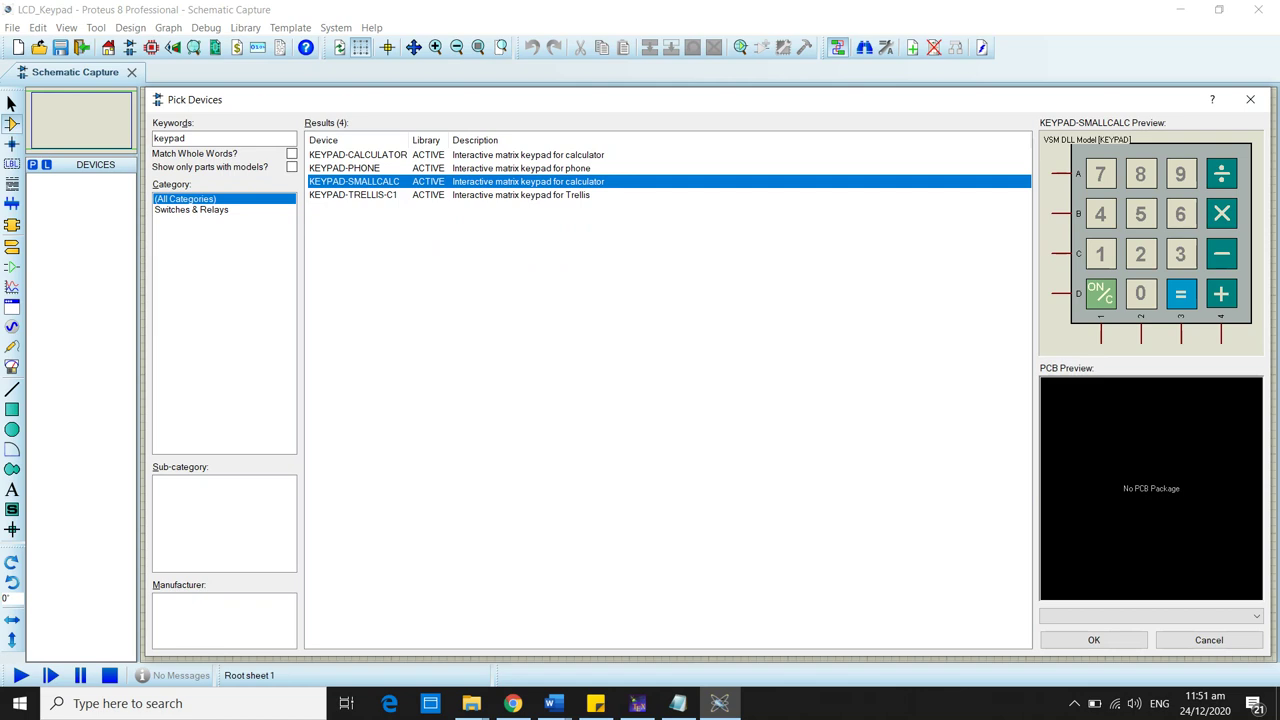
double_click(345, 181)
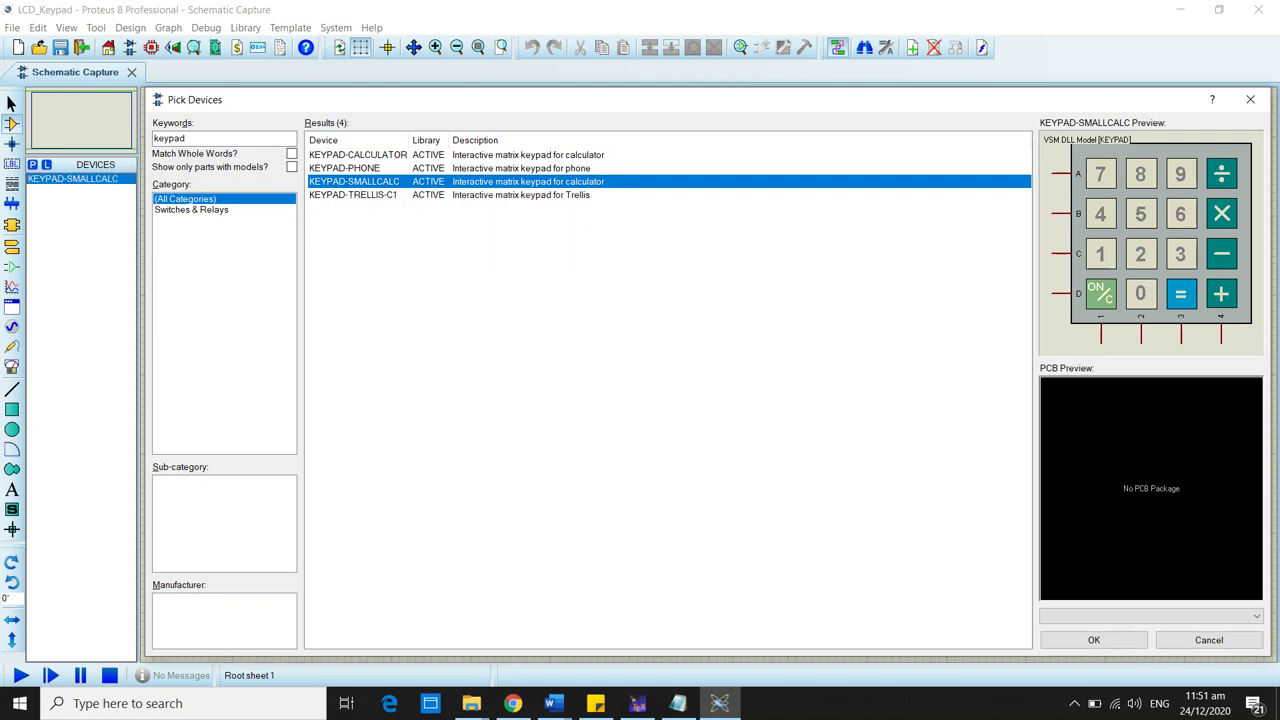
Step: Search the device library for "lcd" and add the LM016L 16x2 alphanumeric LCD to the device list
double_click(169, 138)
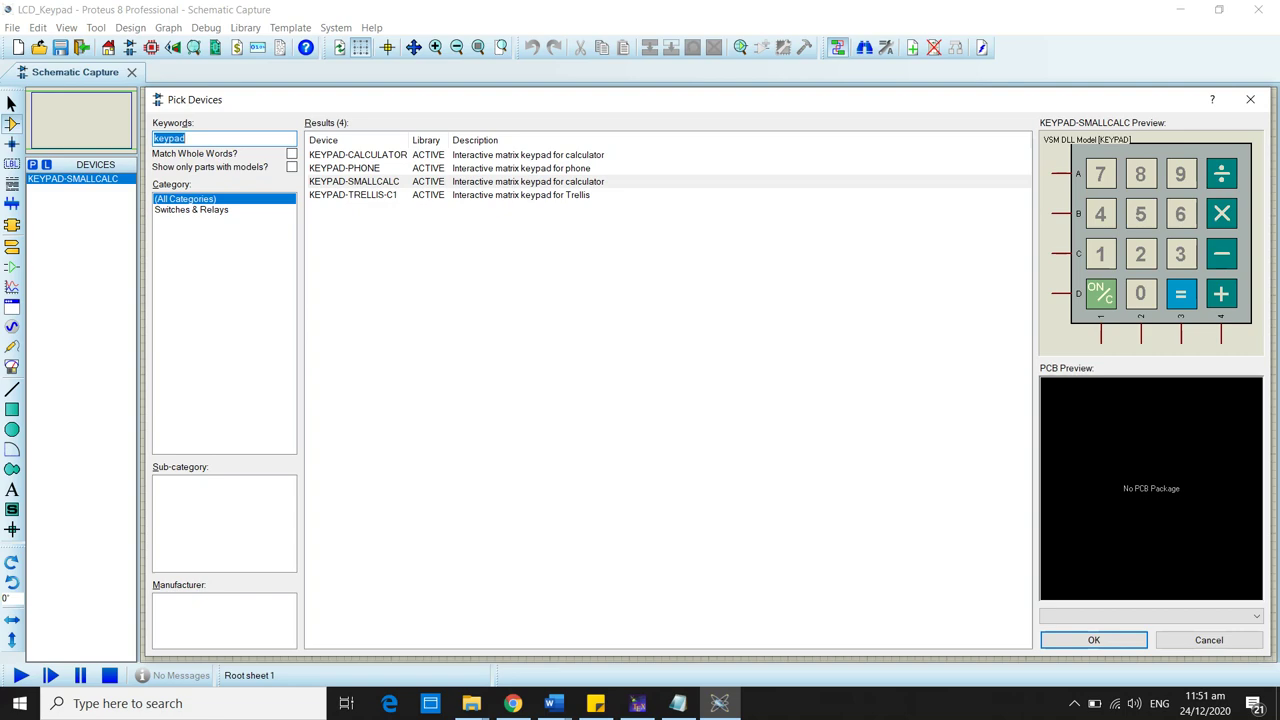
type("lcd")
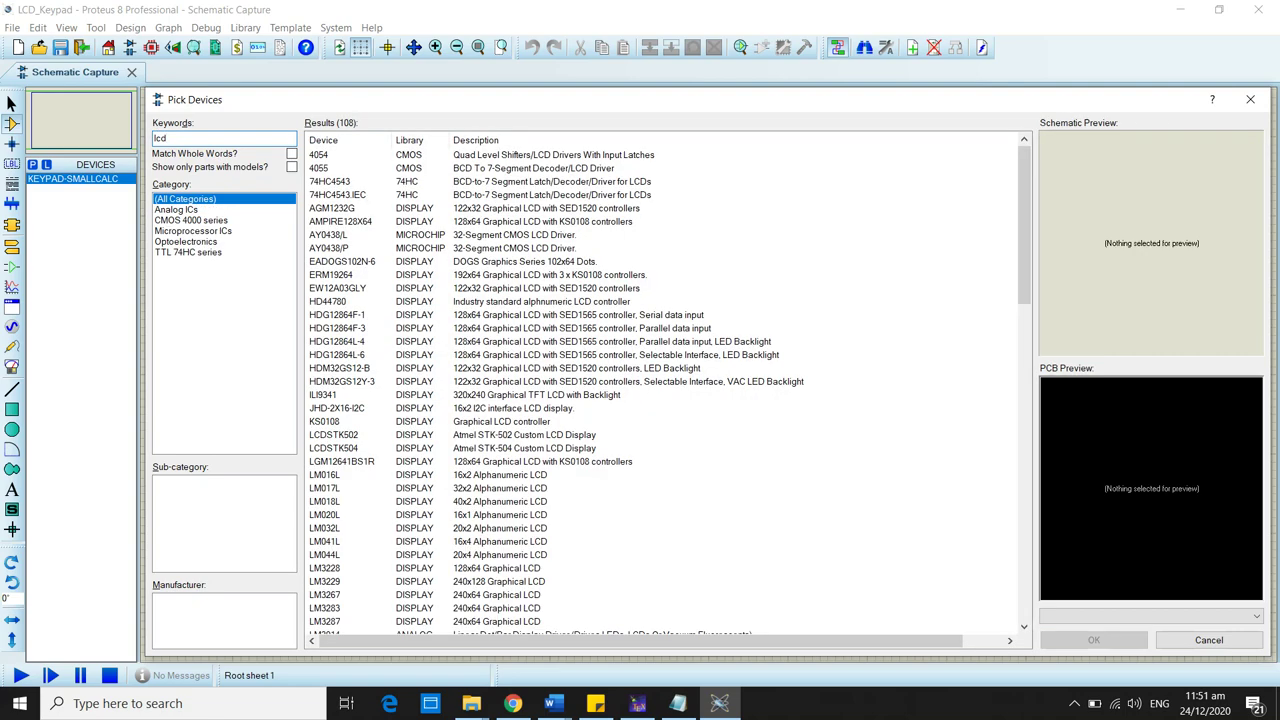
double_click(345, 475)
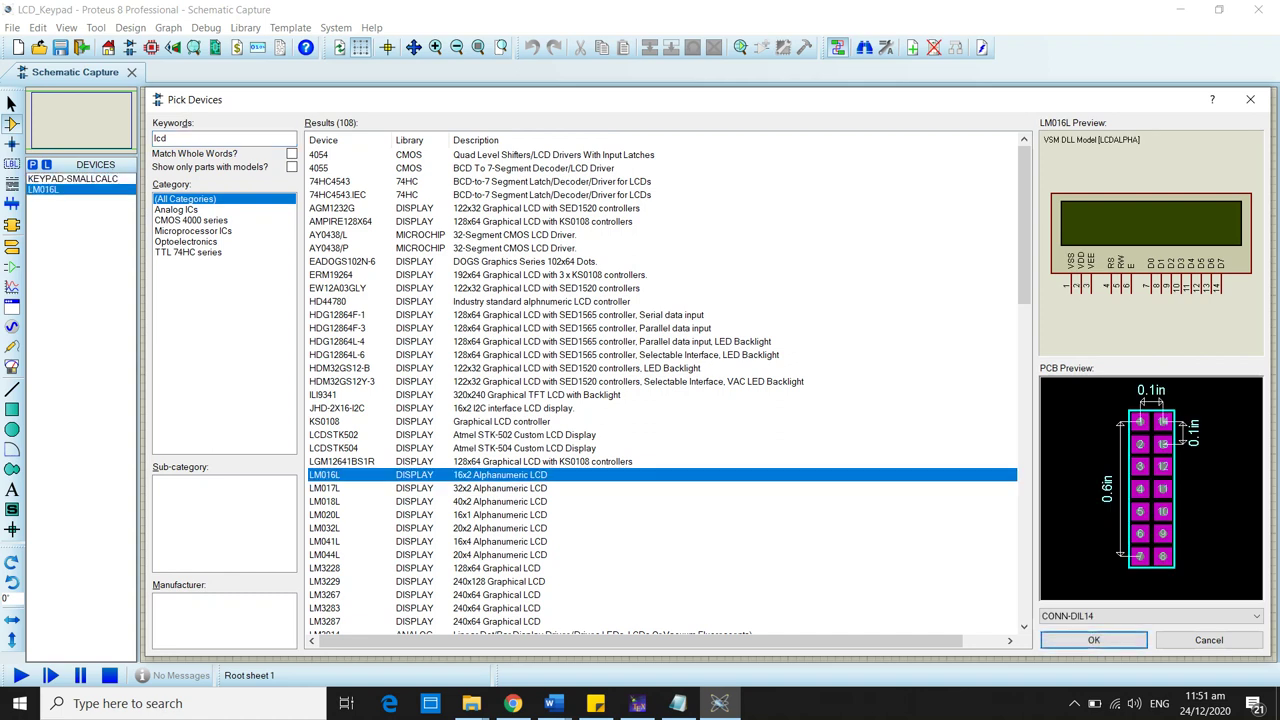
Step: Search for "arduino", add the SIMULINO UNO board to the device list and finish picking devices
double_click(160, 138)
left_click(167, 138)
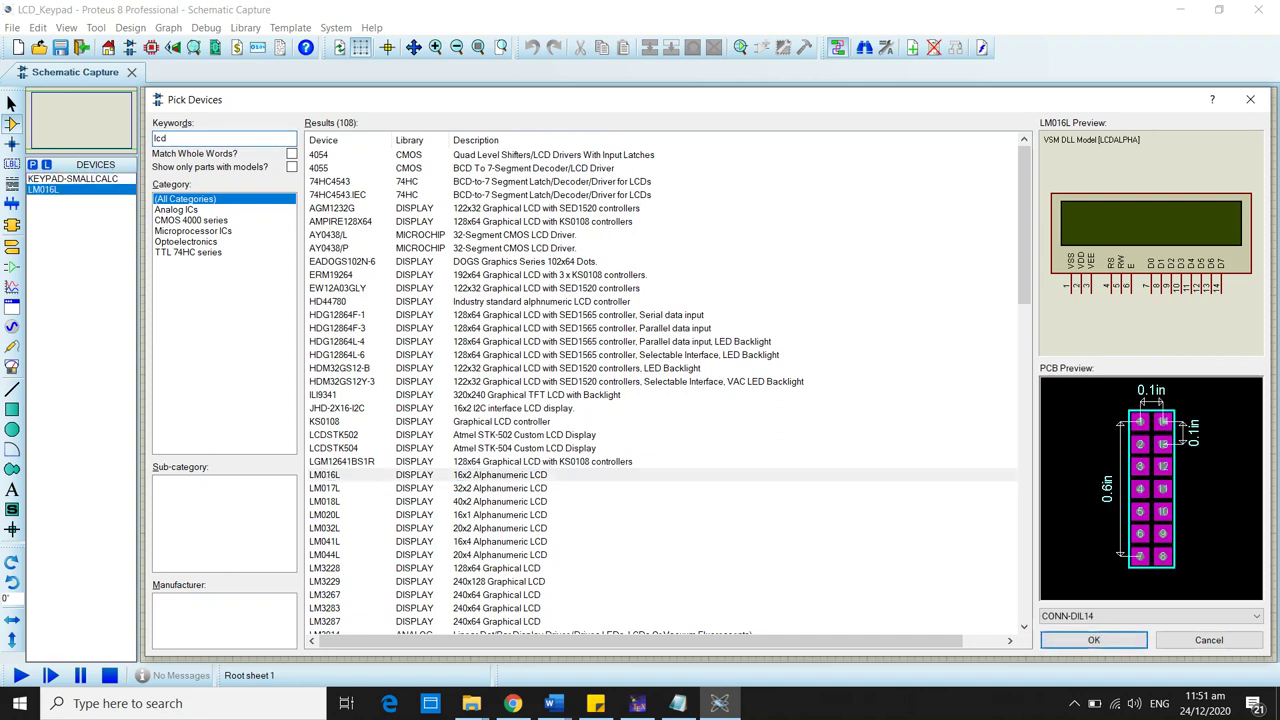
key("ctrl+a")
type("arduino")
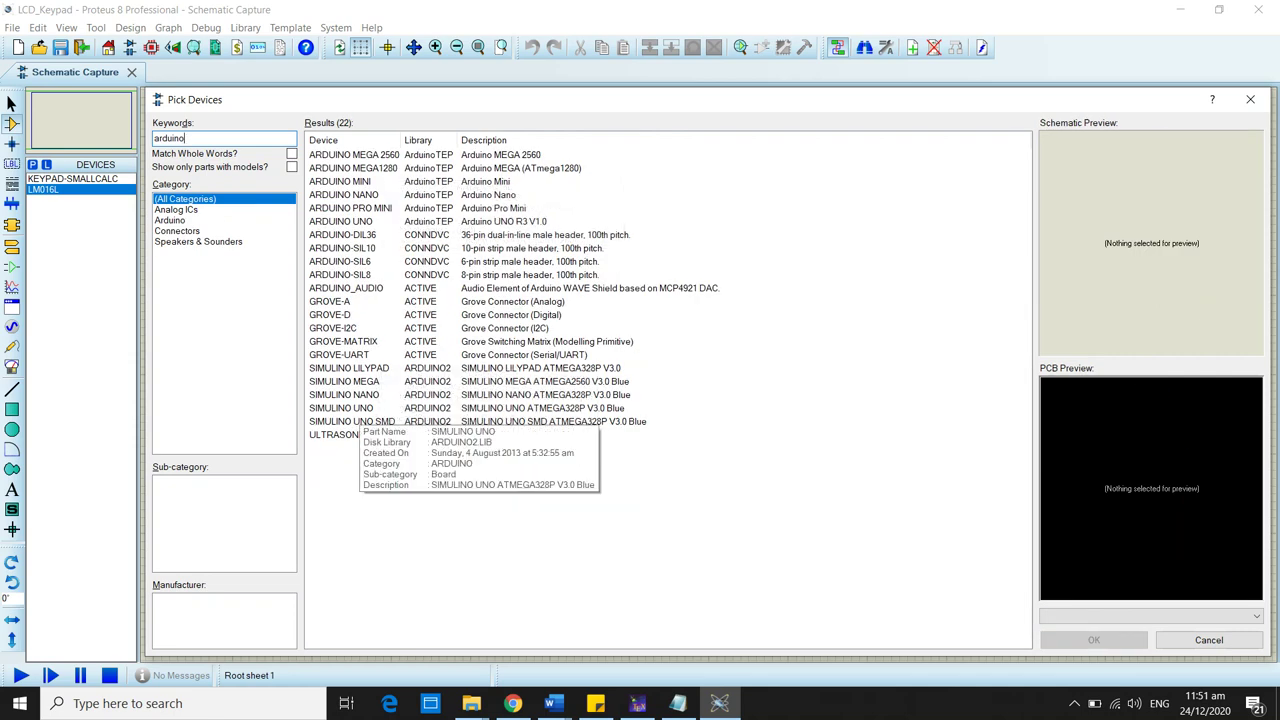
left_click(338, 408)
double_click(338, 408)
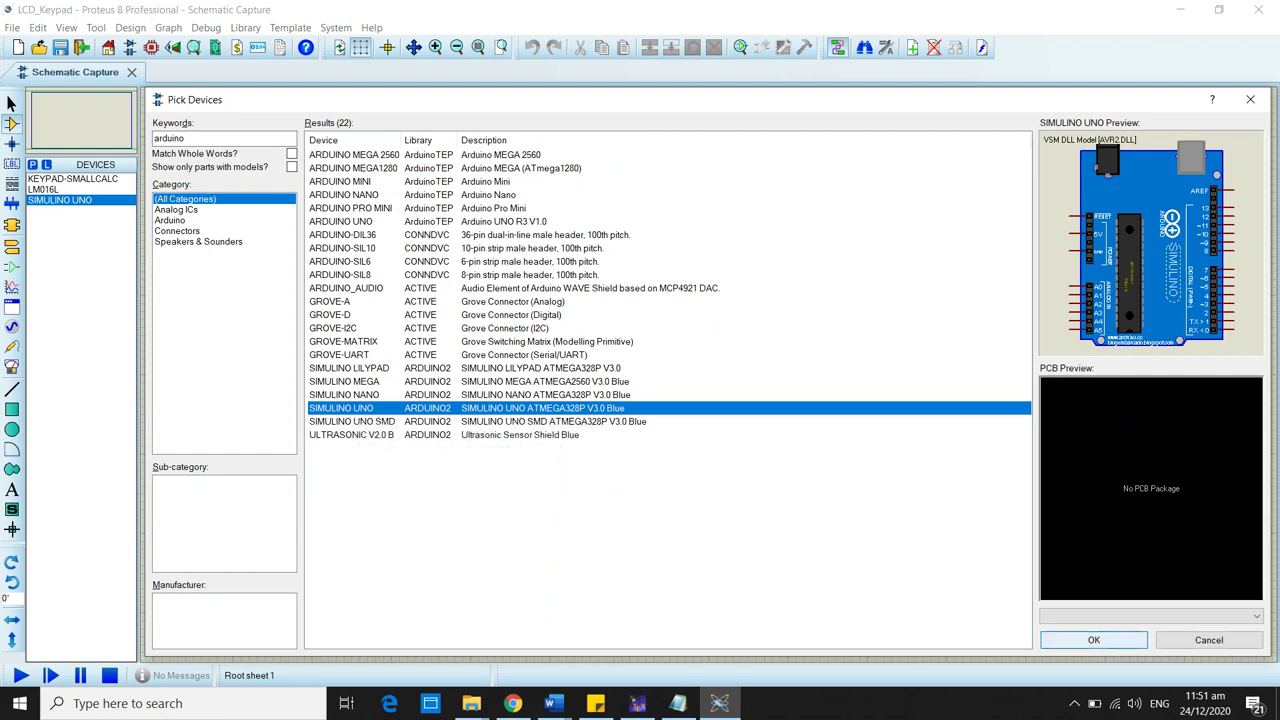
left_click(1094, 640)
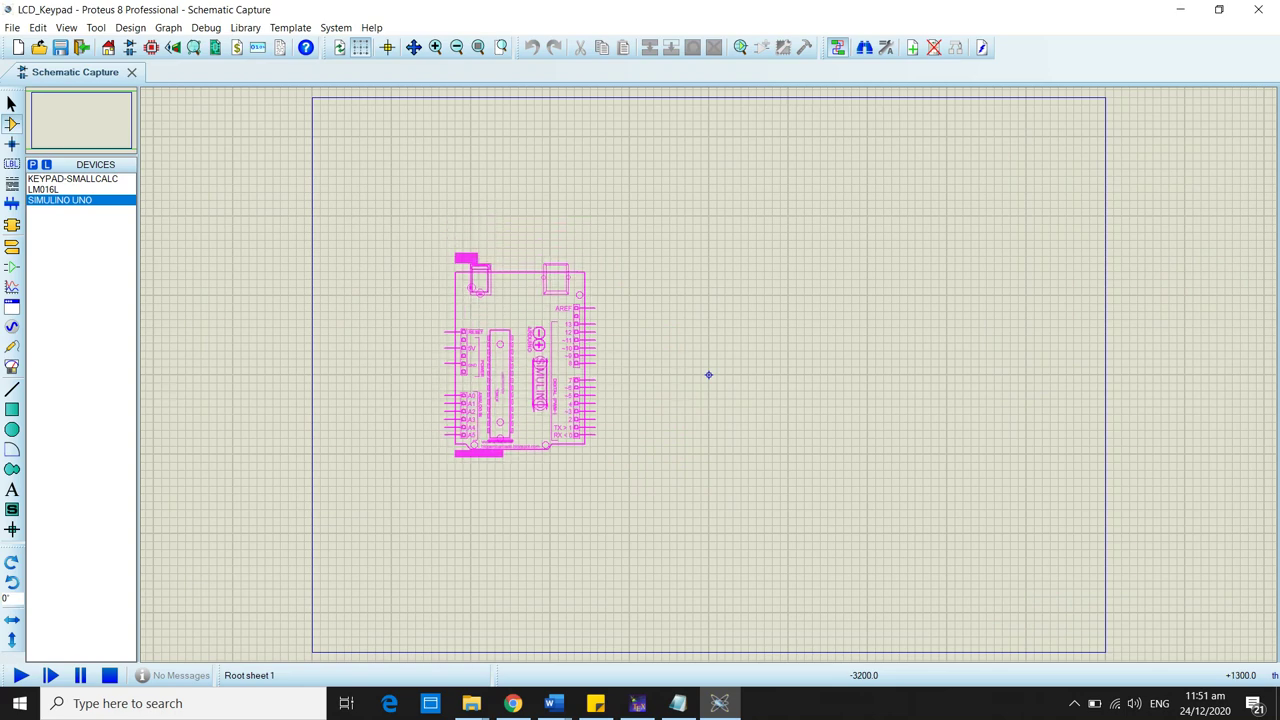
Step: Place the SIMULINO UNO board in the sheet's left half and the KEYPAD-SMALLCALC keypad well to its right
left_click(520, 298)
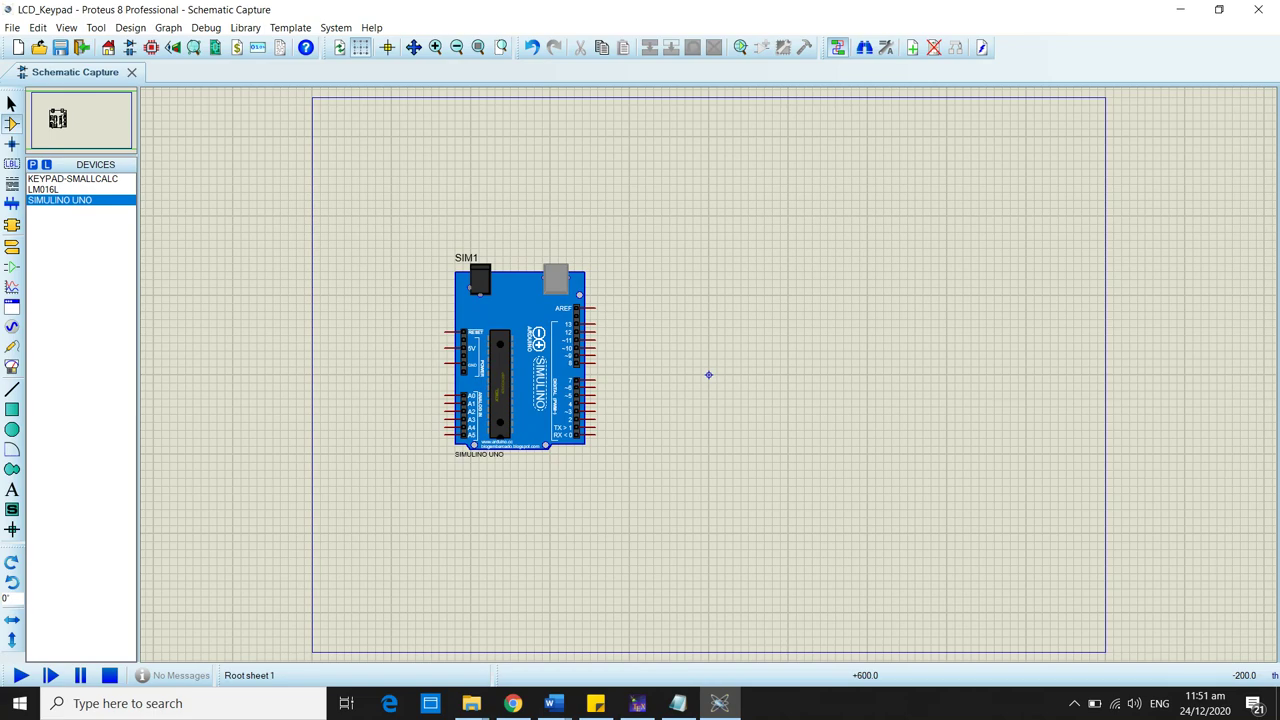
scroll(708, 375, "up", 1)
left_click(72, 178)
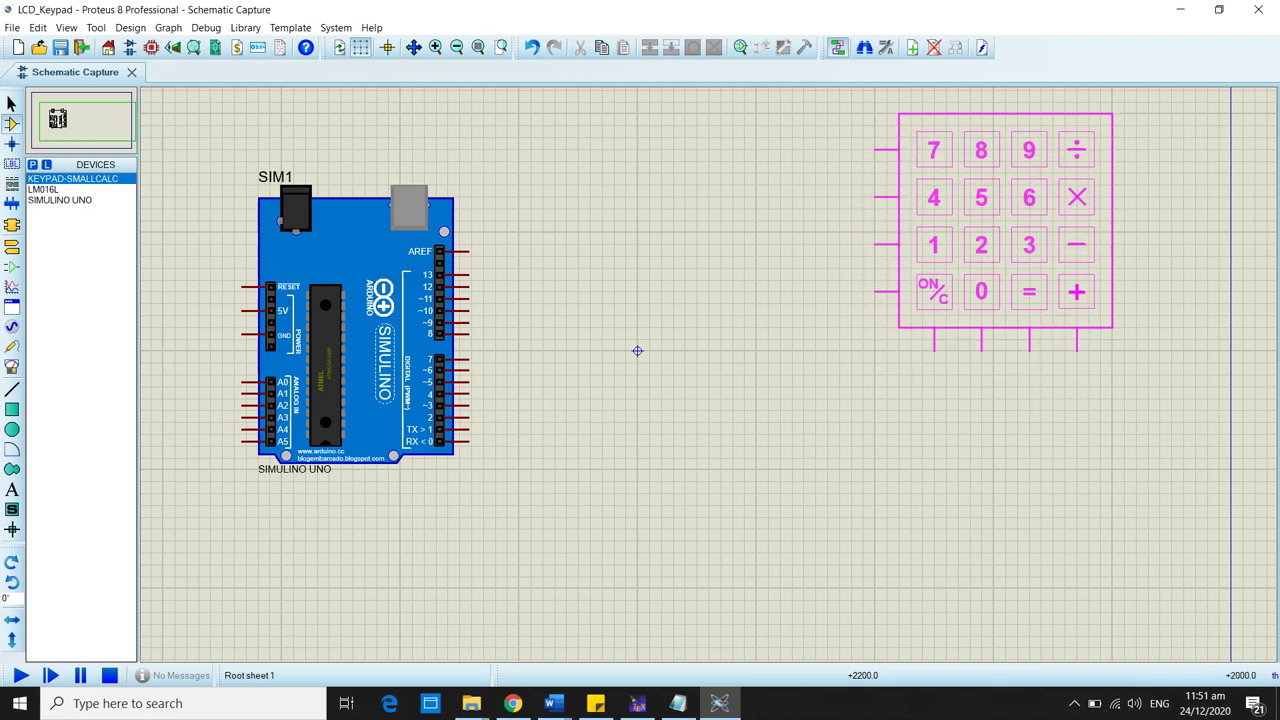
left_click(1005, 220)
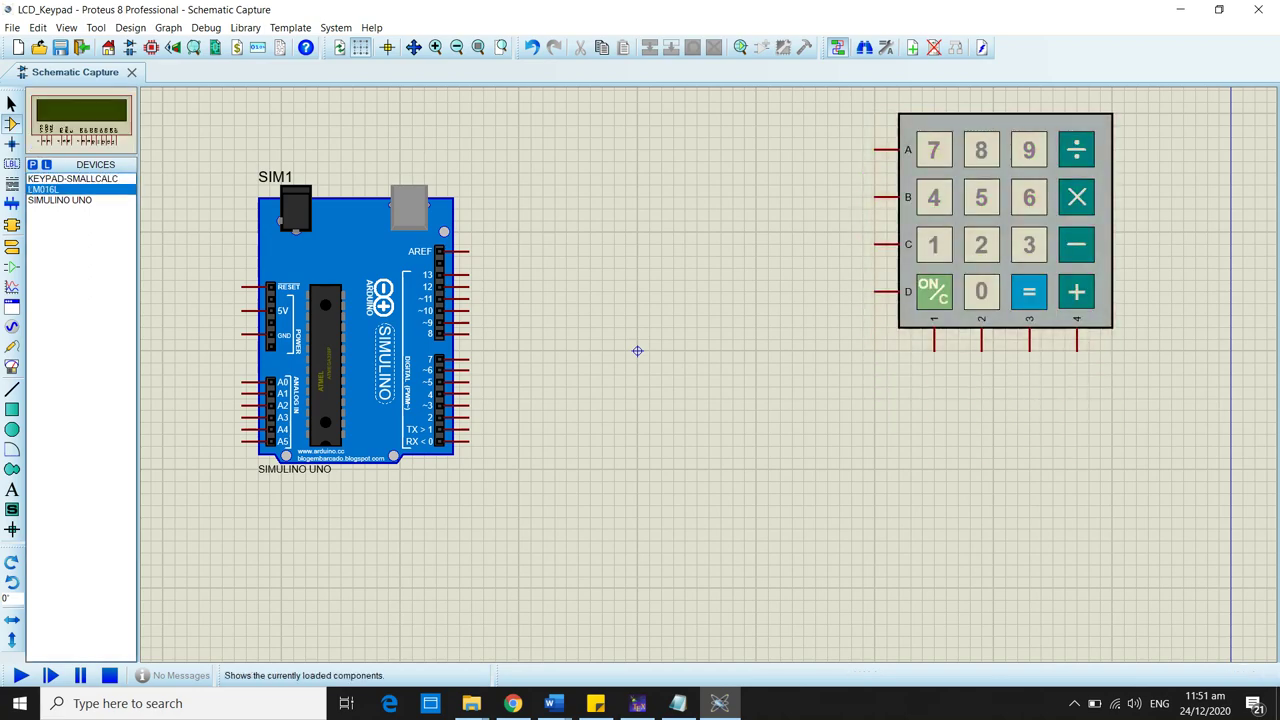
Step: Place the LM016L LCD above and between the board and the keypad, and shift the keypad slightly farther right and down
key("p")
key("Escape")
left_click(590, 172)
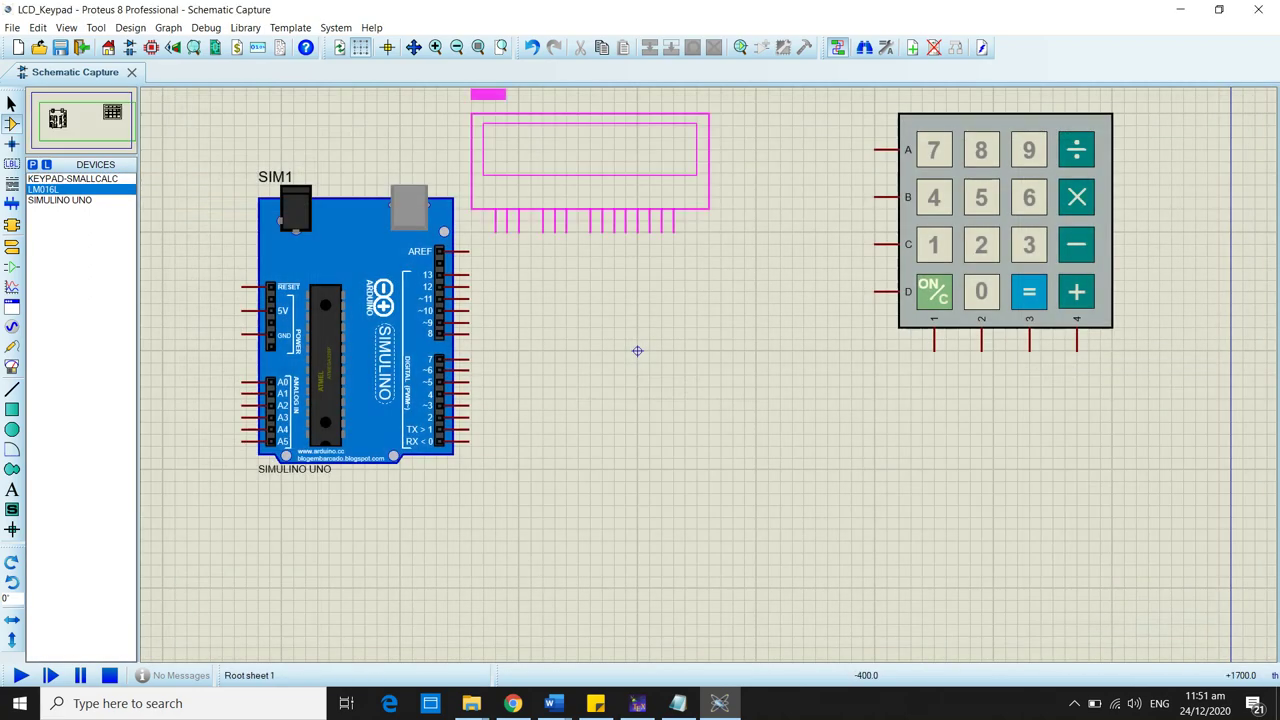
left_click(685, 150)
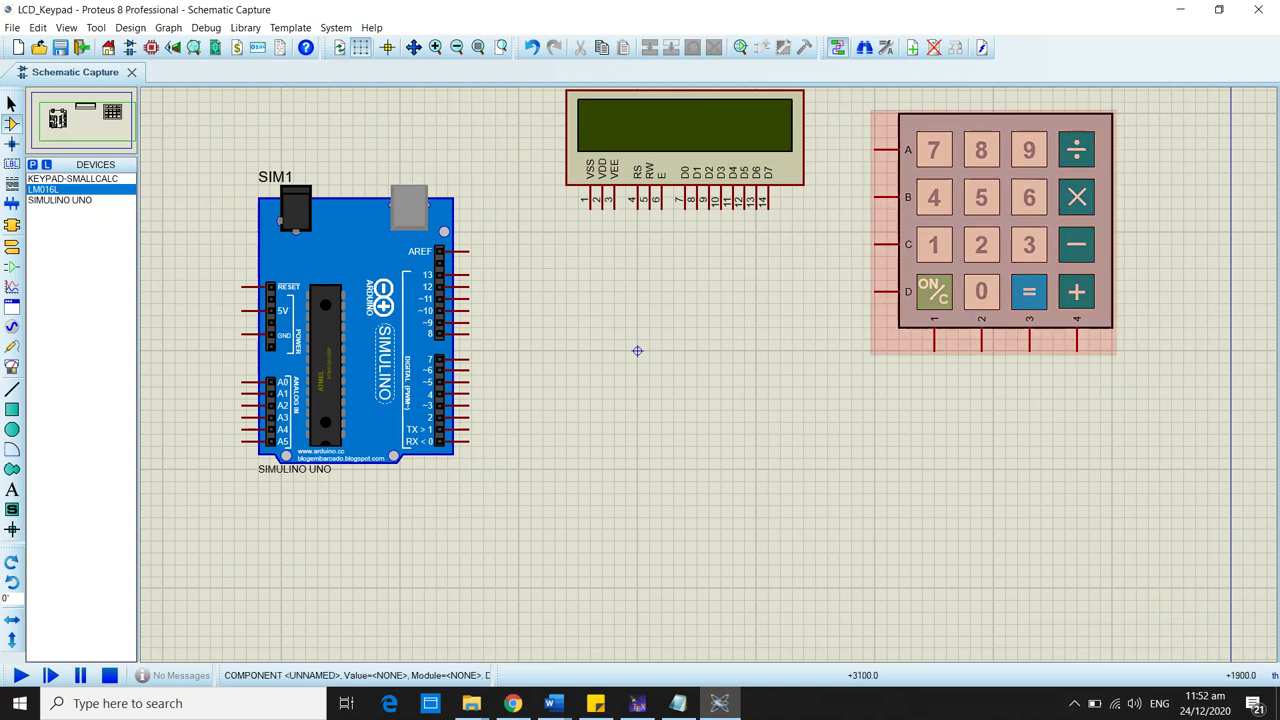
left_click_drag(1005, 126, 1041, 138)
left_click_drag(1041, 232, 1053, 244)
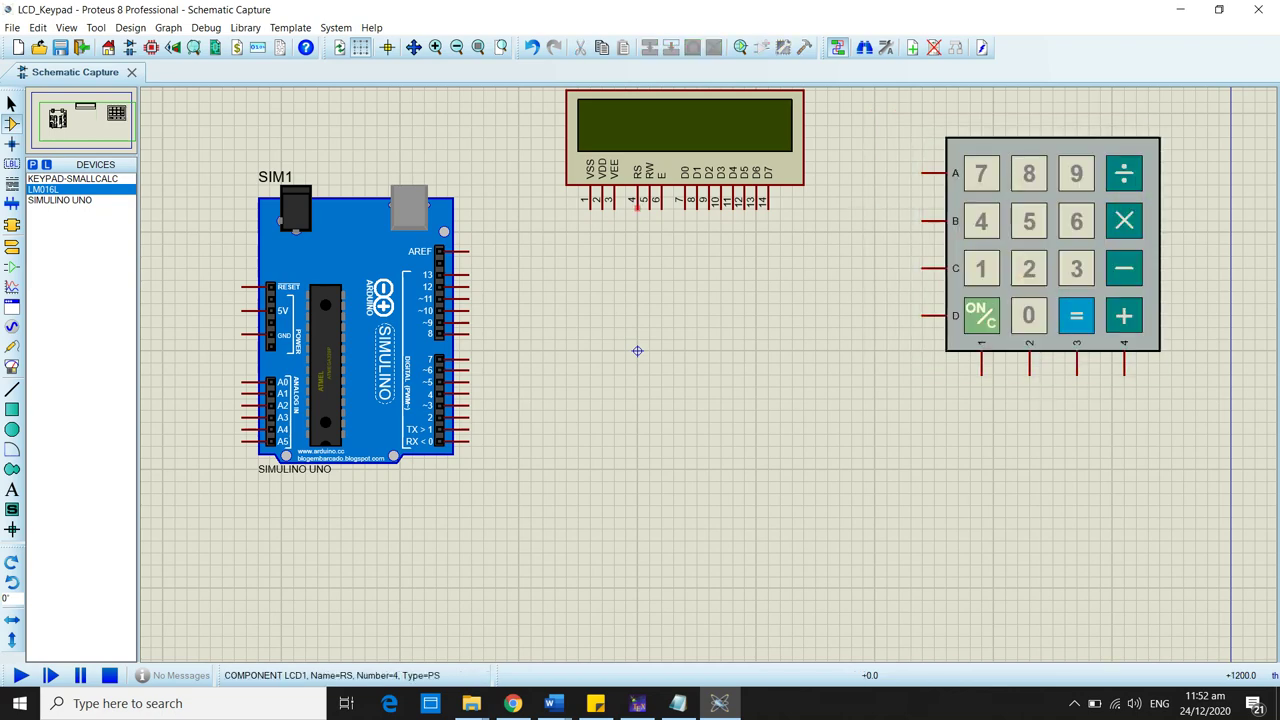
Step: Wire the LCD's RS pin to Arduino pin 13 and its E pin to Arduino pin 12
left_click(636, 206)
left_click(466, 274)
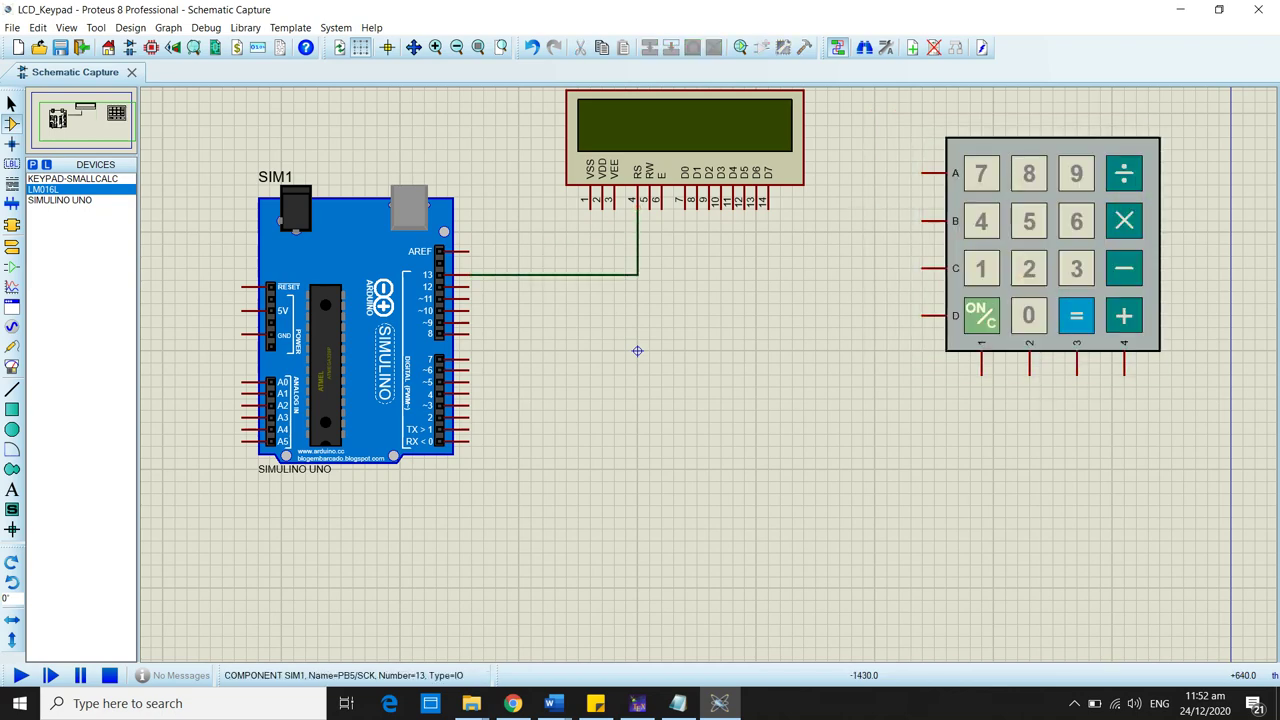
left_click(661, 232)
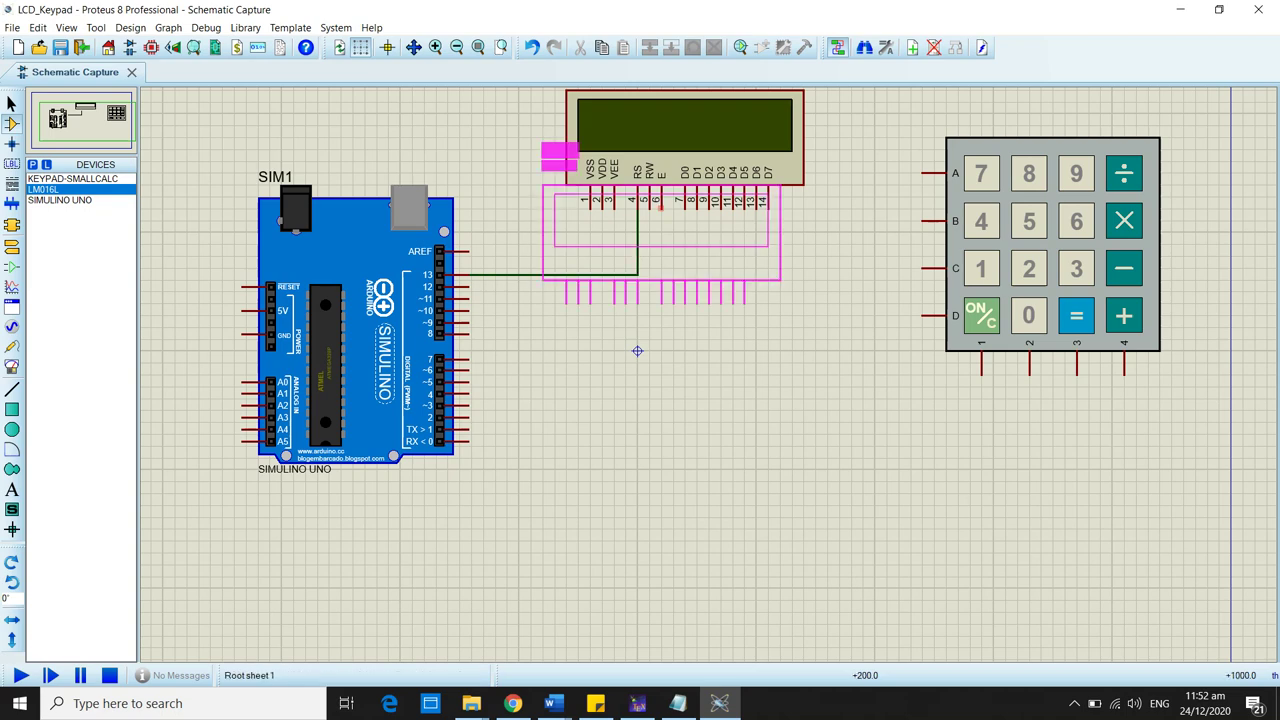
right_click(638, 304)
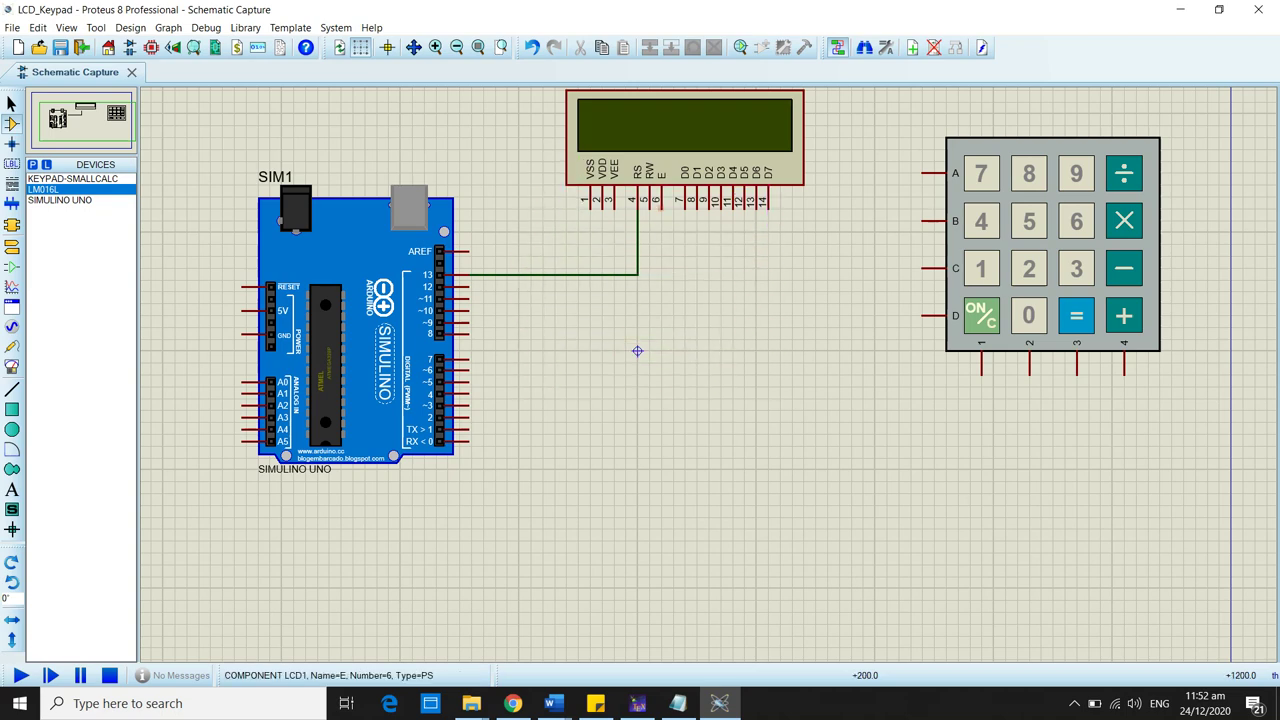
left_click(660, 206)
left_click(466, 290)
left_click(470, 288)
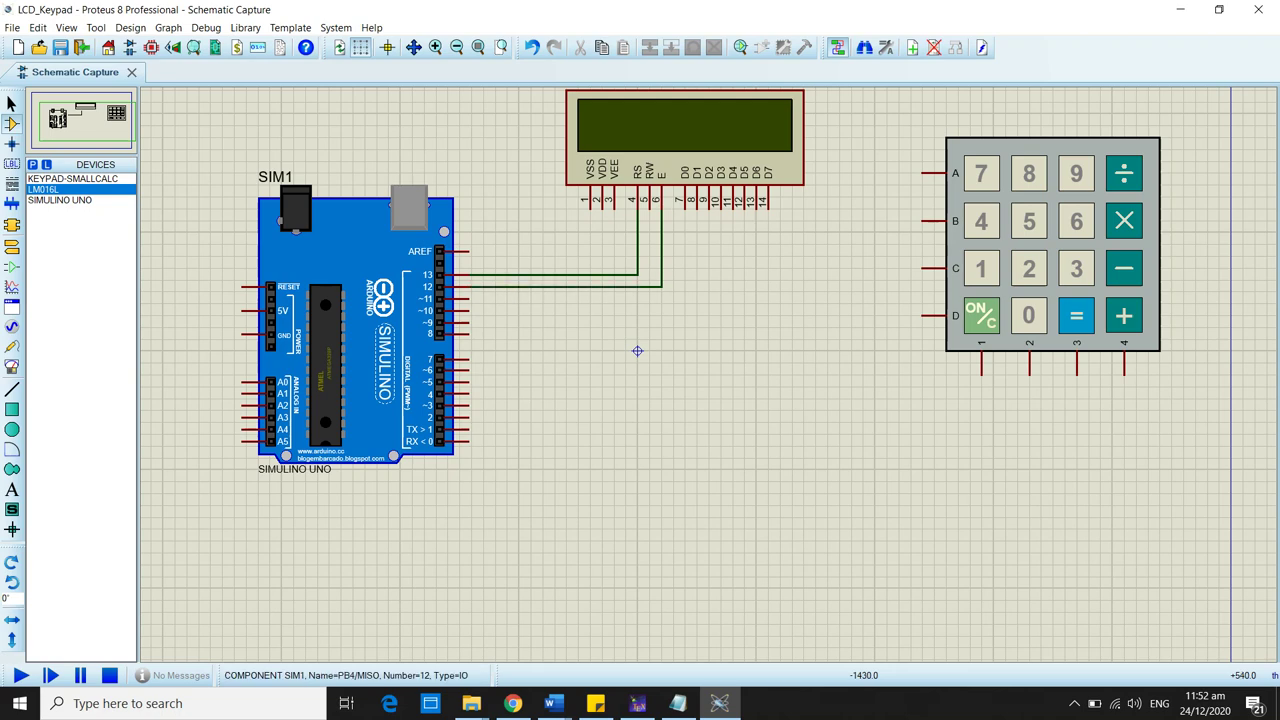
Step: Place a GROUND terminal just below the LCD and wire the LCD's RW pin to it
left_click(12, 247)
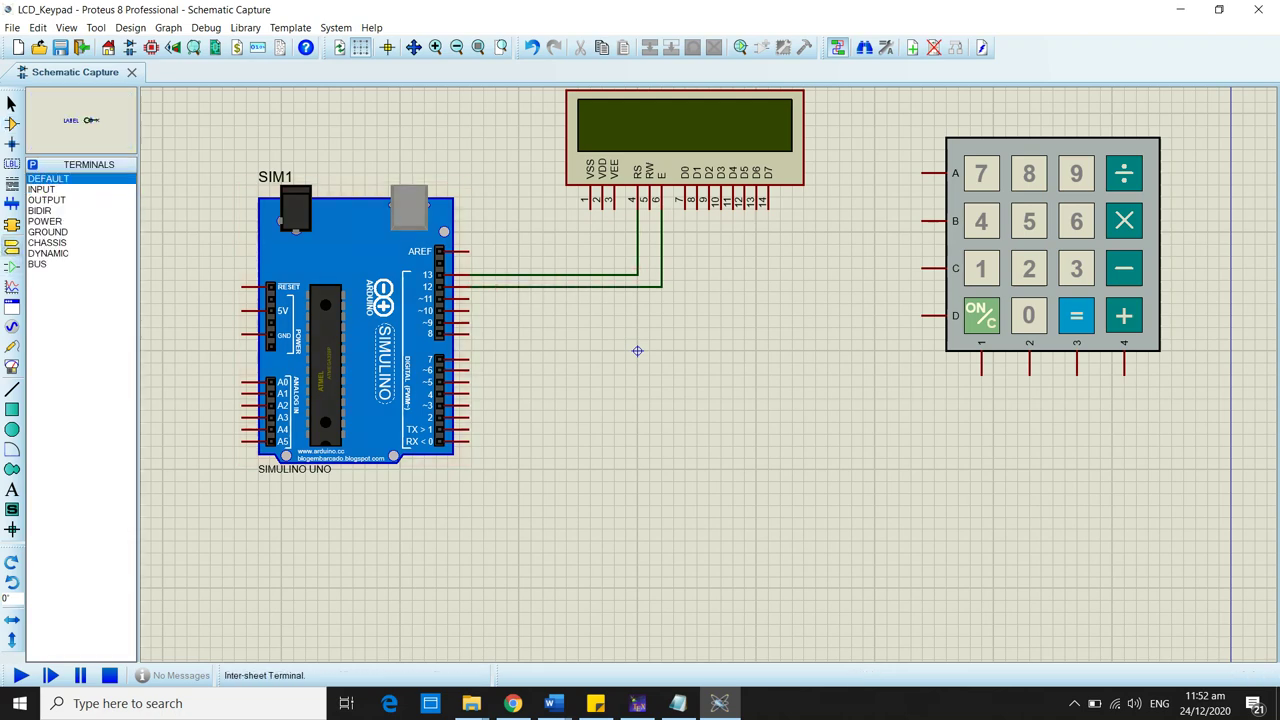
left_click(48, 232)
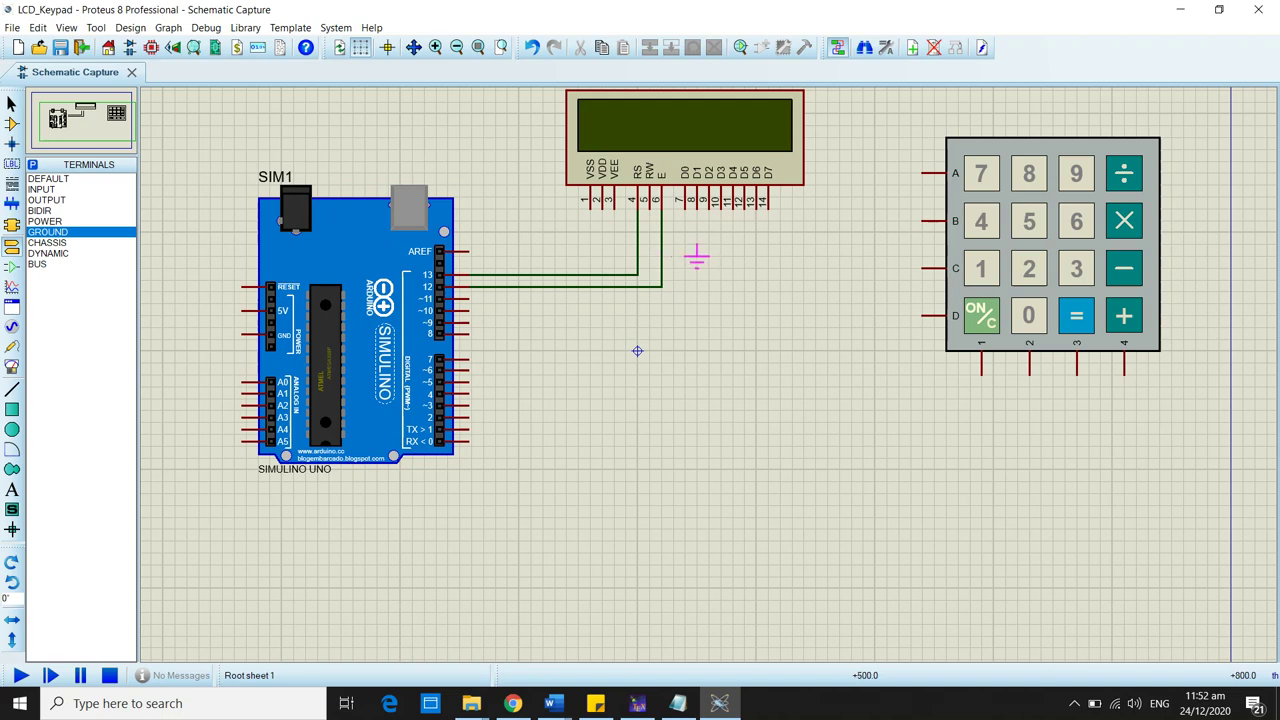
left_click(697, 250)
left_click(697, 244)
left_click(661, 232)
left_click(649, 206)
left_click(650, 232)
Step: Wire LCD data pins D4, D5, D6 and D7 to Arduino pins 11, 10, 9 and 8 respectively
left_click(733, 204)
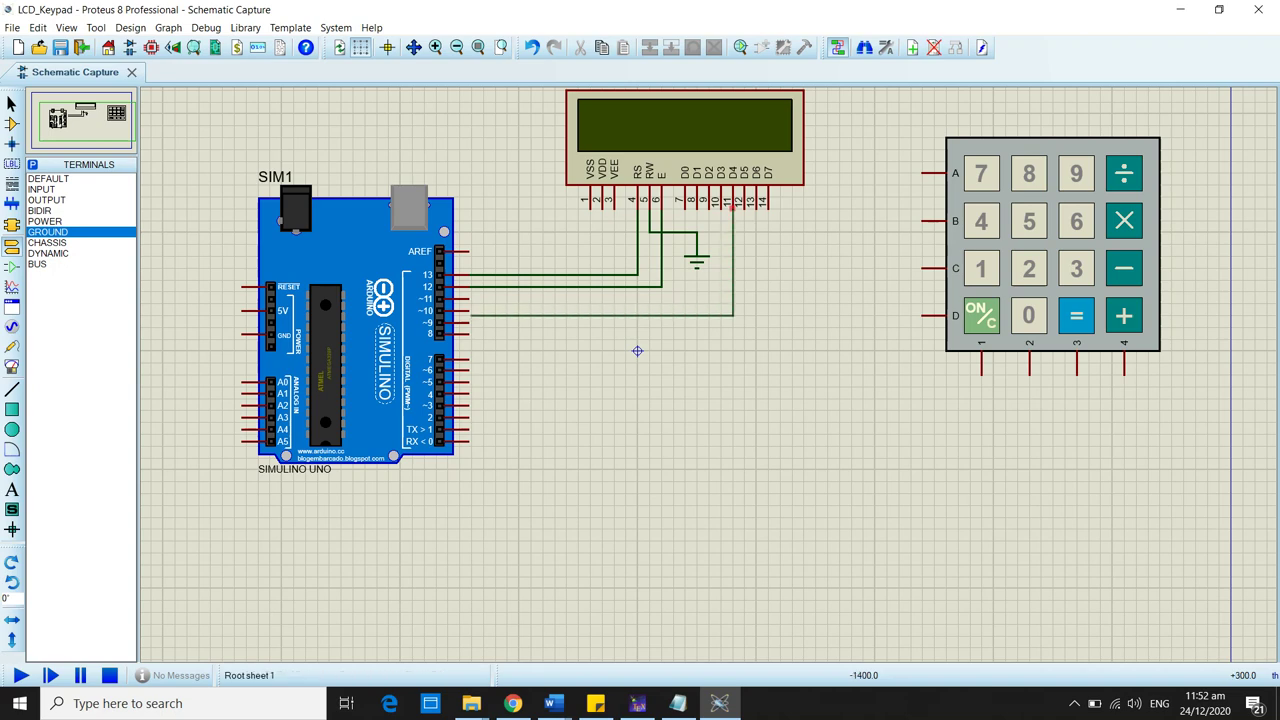
left_click(466, 298)
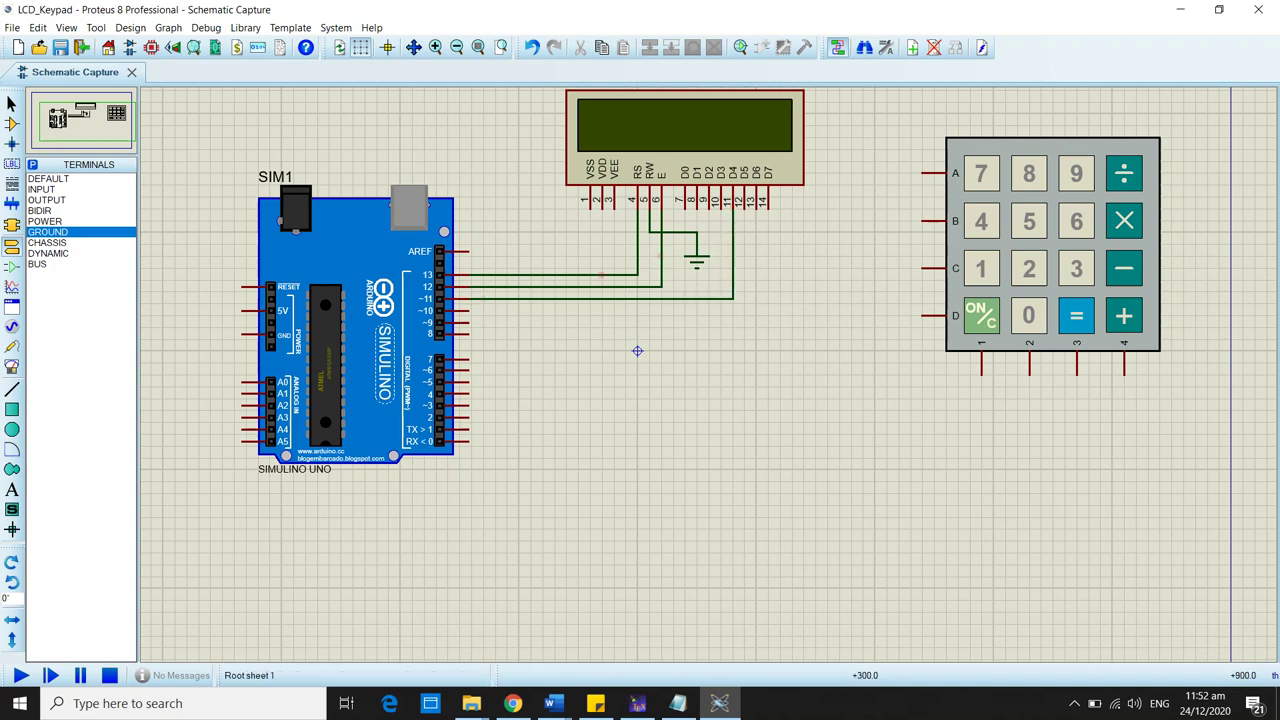
left_click(744, 204)
left_click(466, 310)
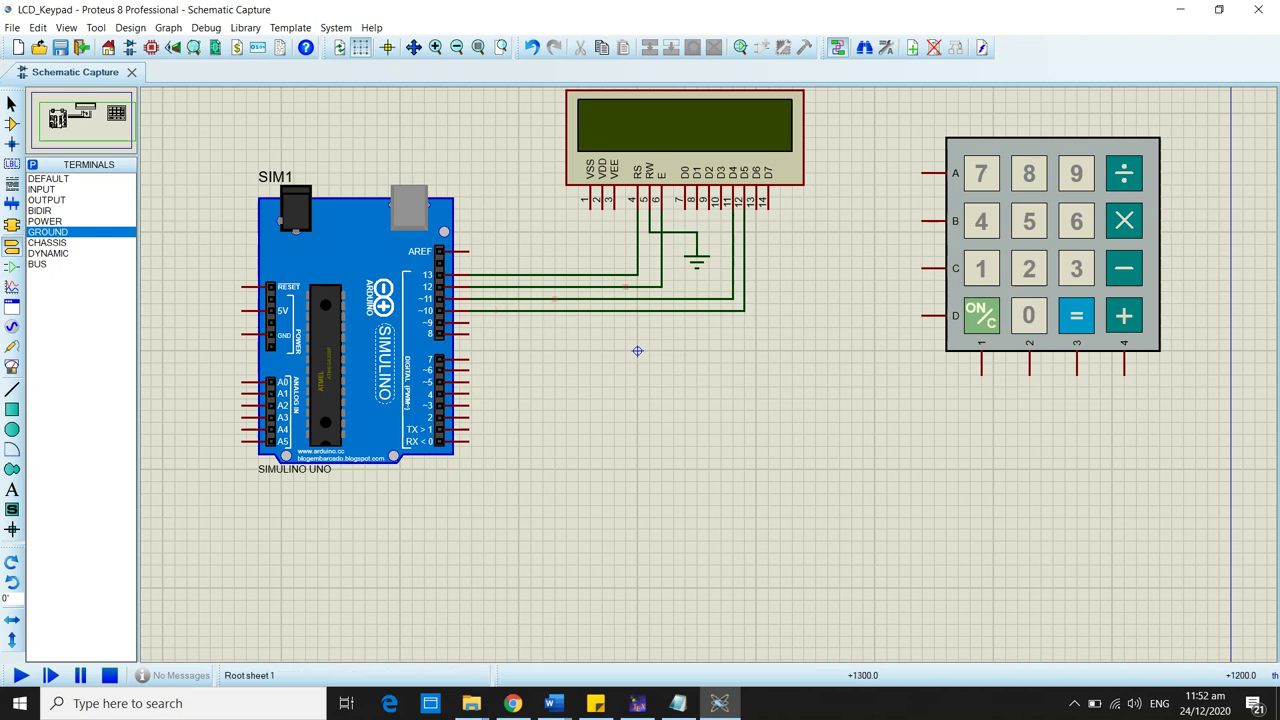
left_click(756, 204)
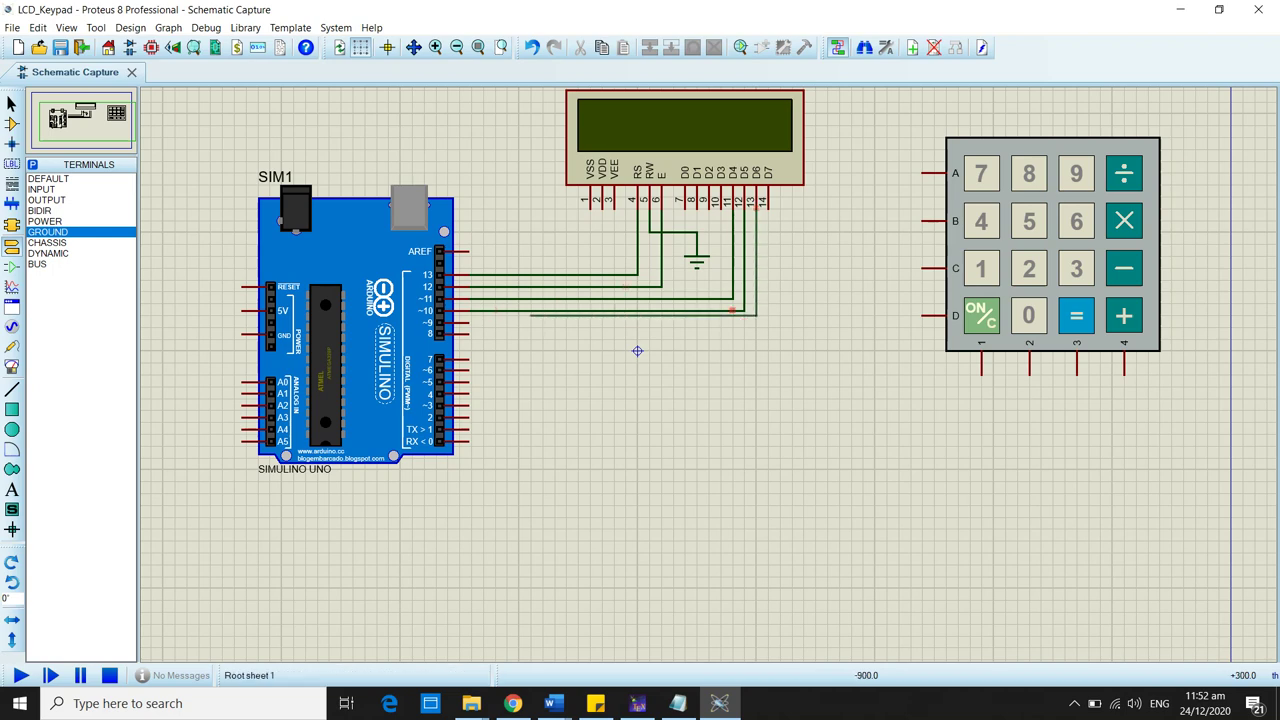
left_click(466, 322)
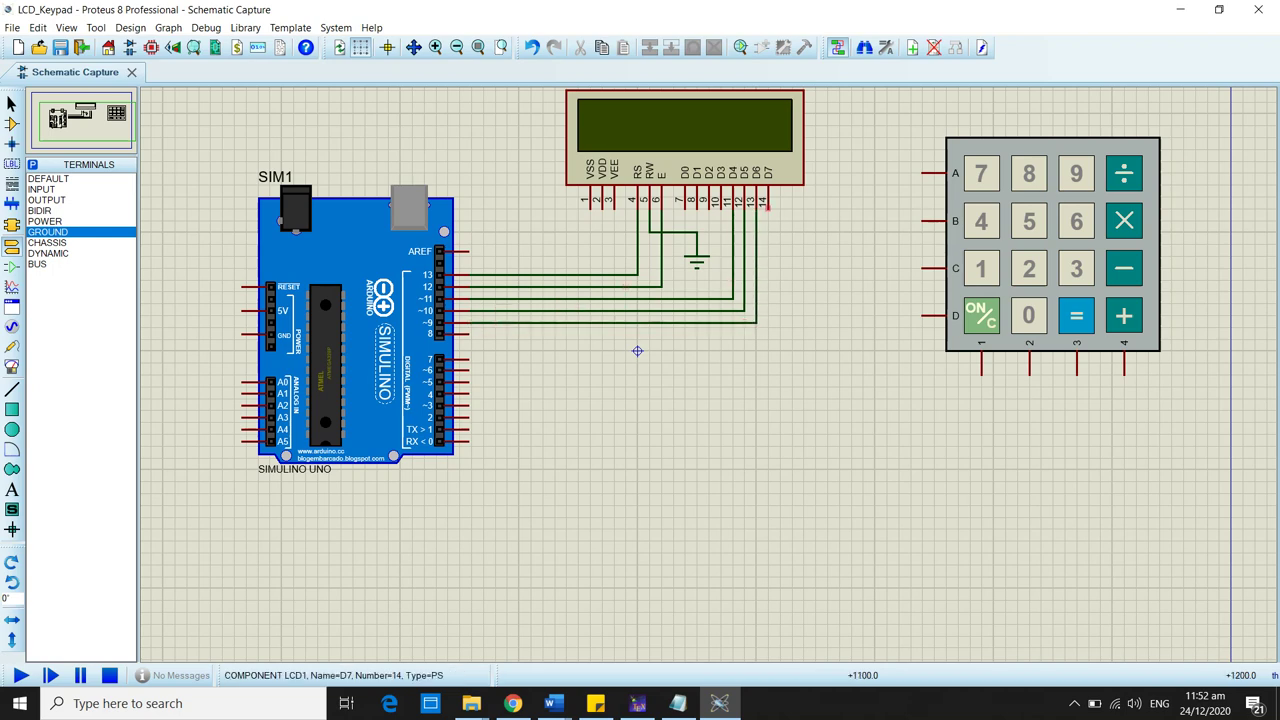
left_click(768, 204)
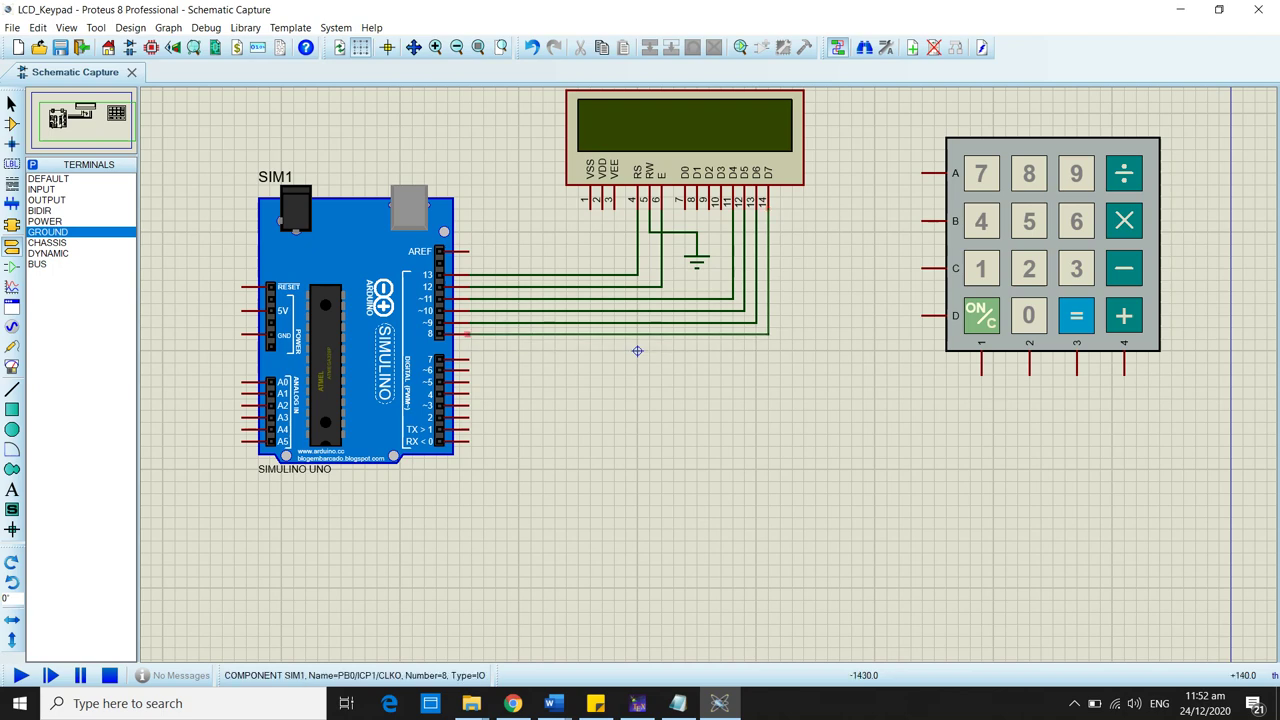
left_click(466, 333)
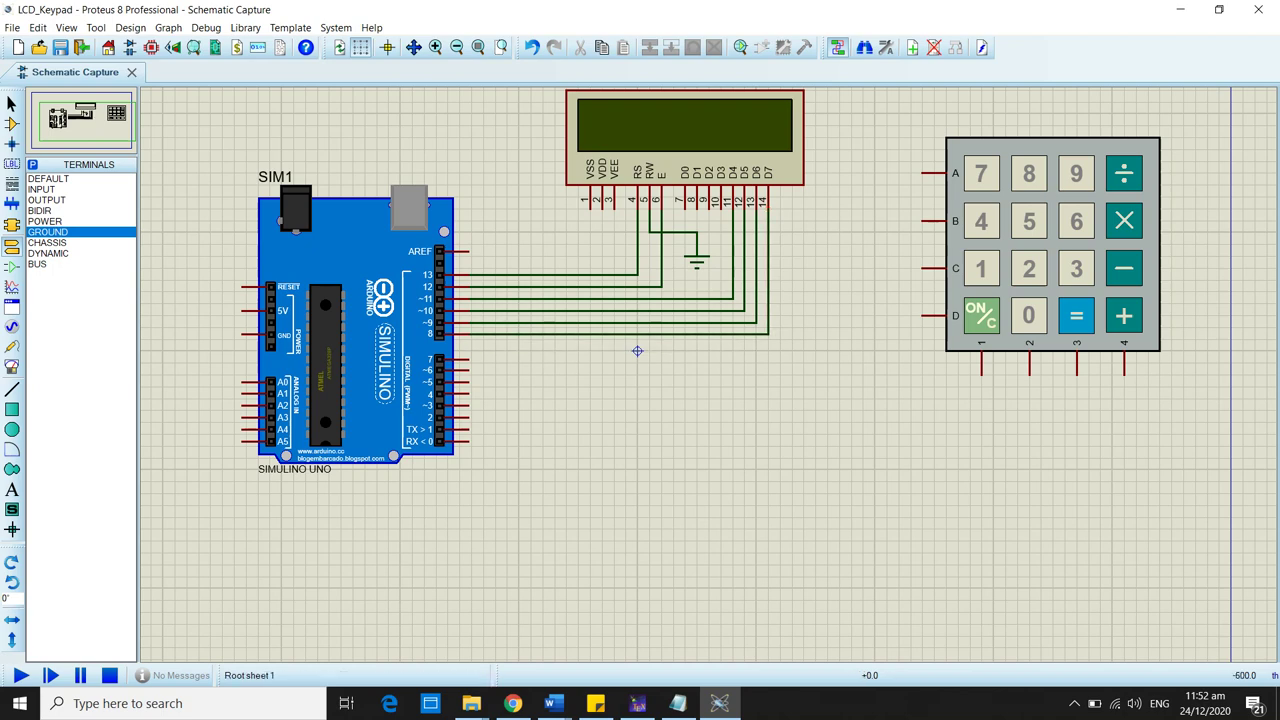
Step: Wire keypad row pins A, B, C and D to Arduino pins 7, 6, 5 and 4 respectively
left_click(922, 173)
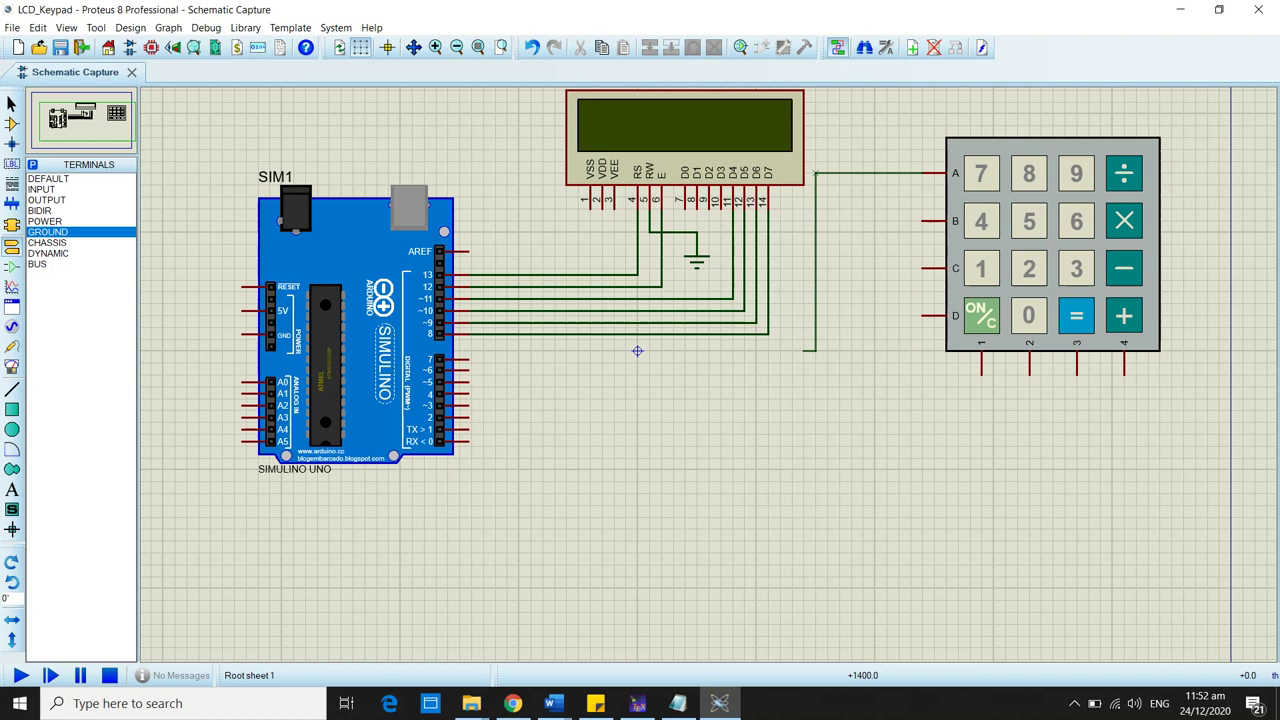
left_click(466, 358)
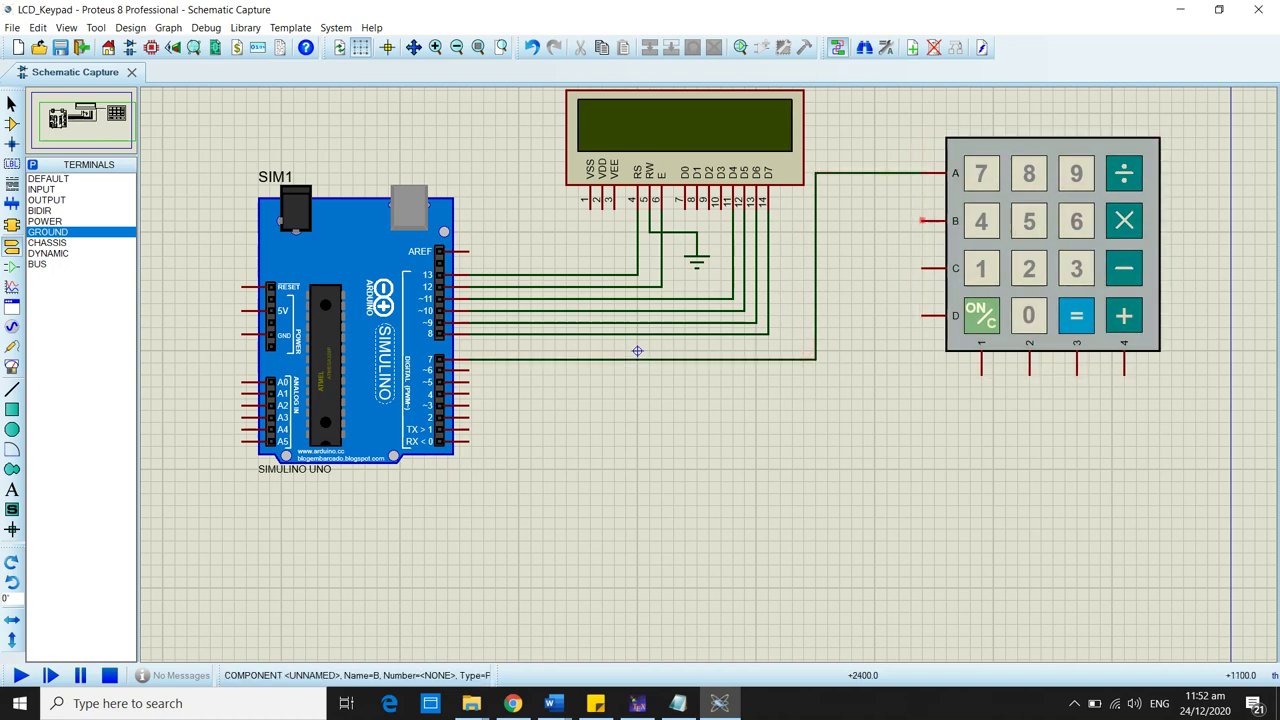
left_click(922, 220)
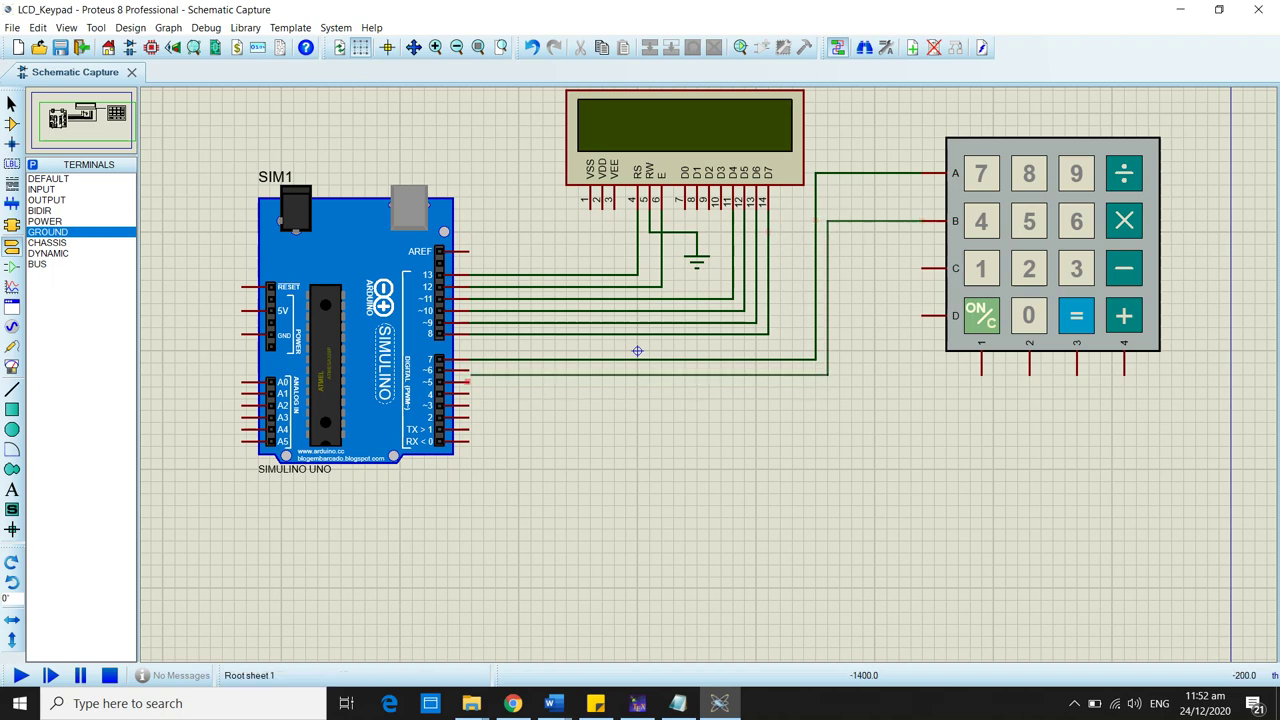
left_click(468, 370)
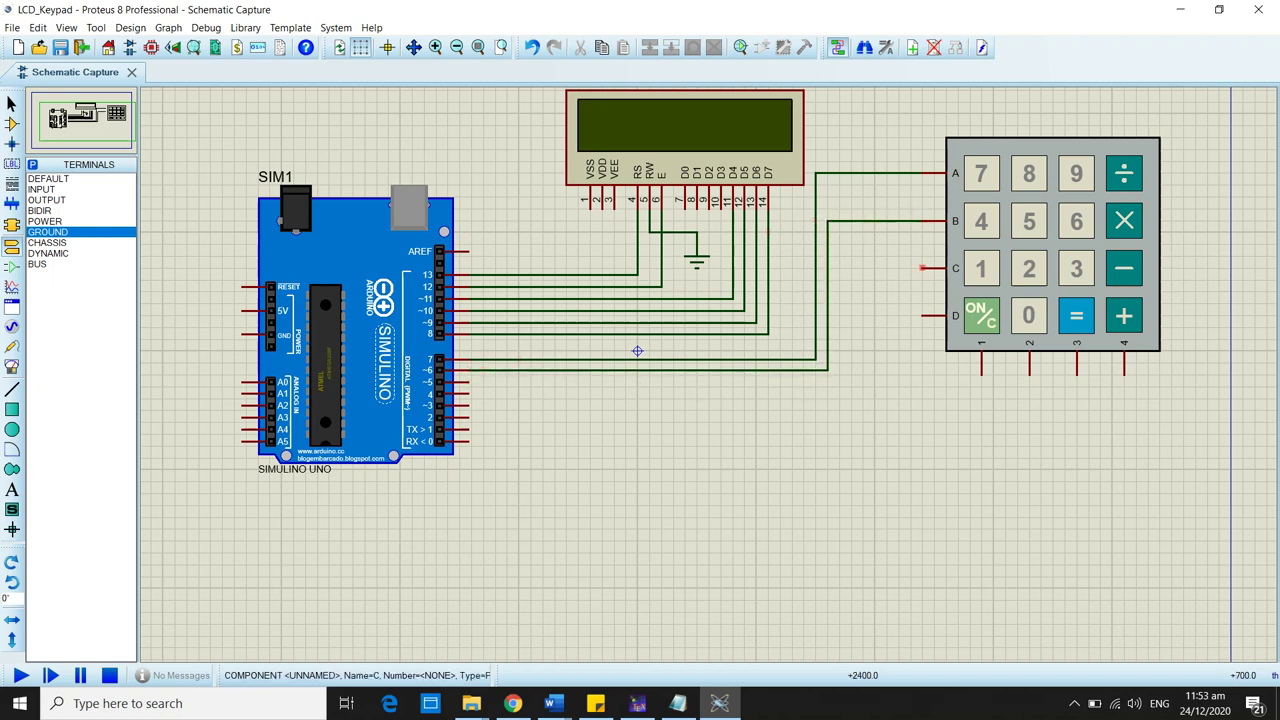
left_click(922, 268)
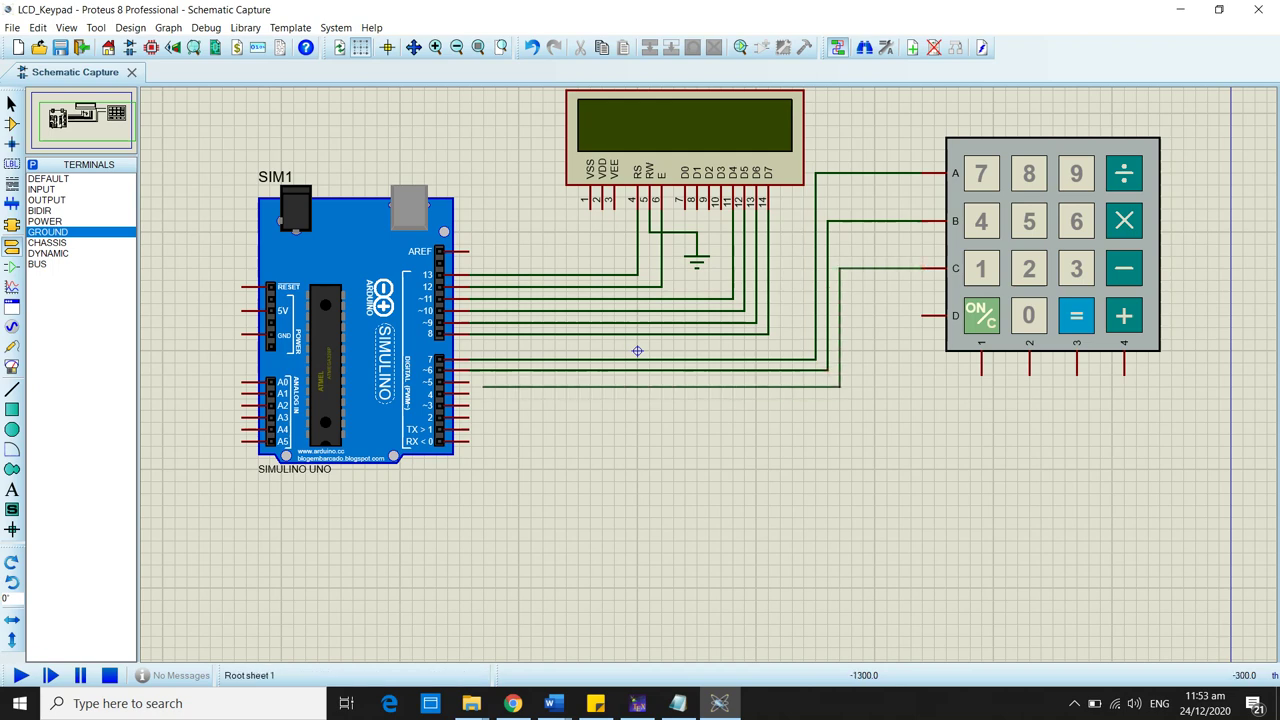
left_click(468, 382)
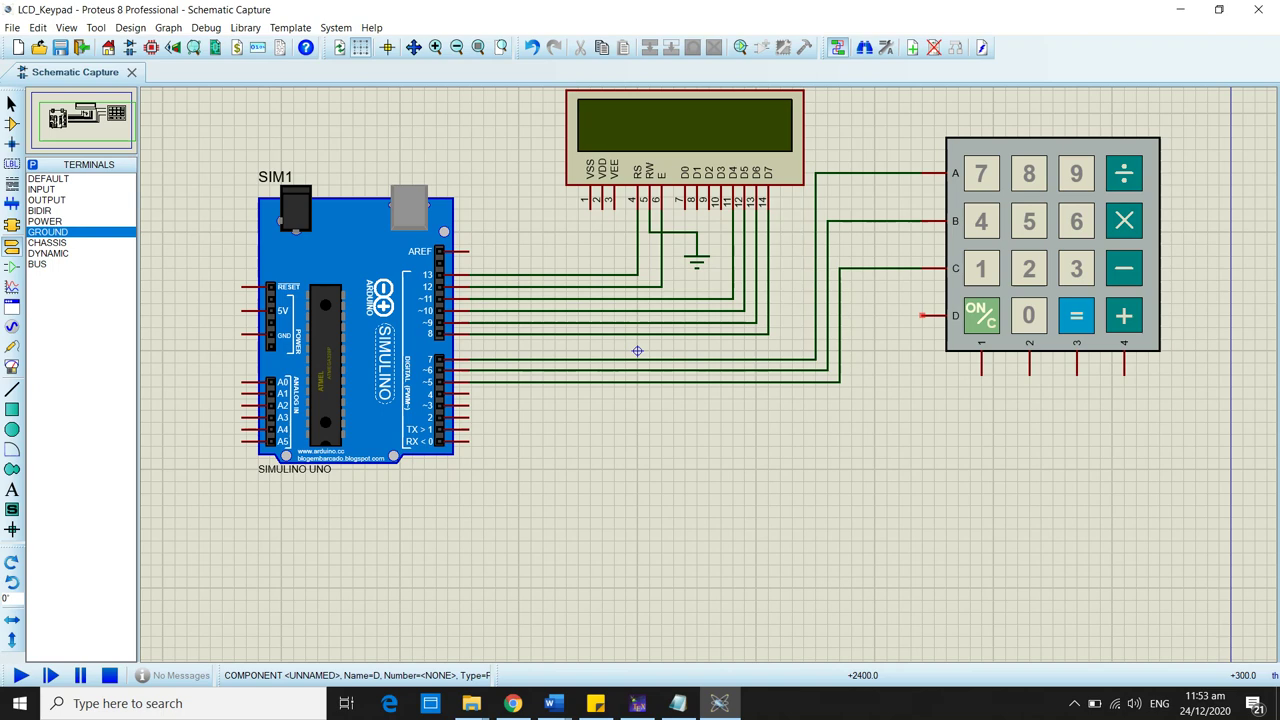
left_click(922, 316)
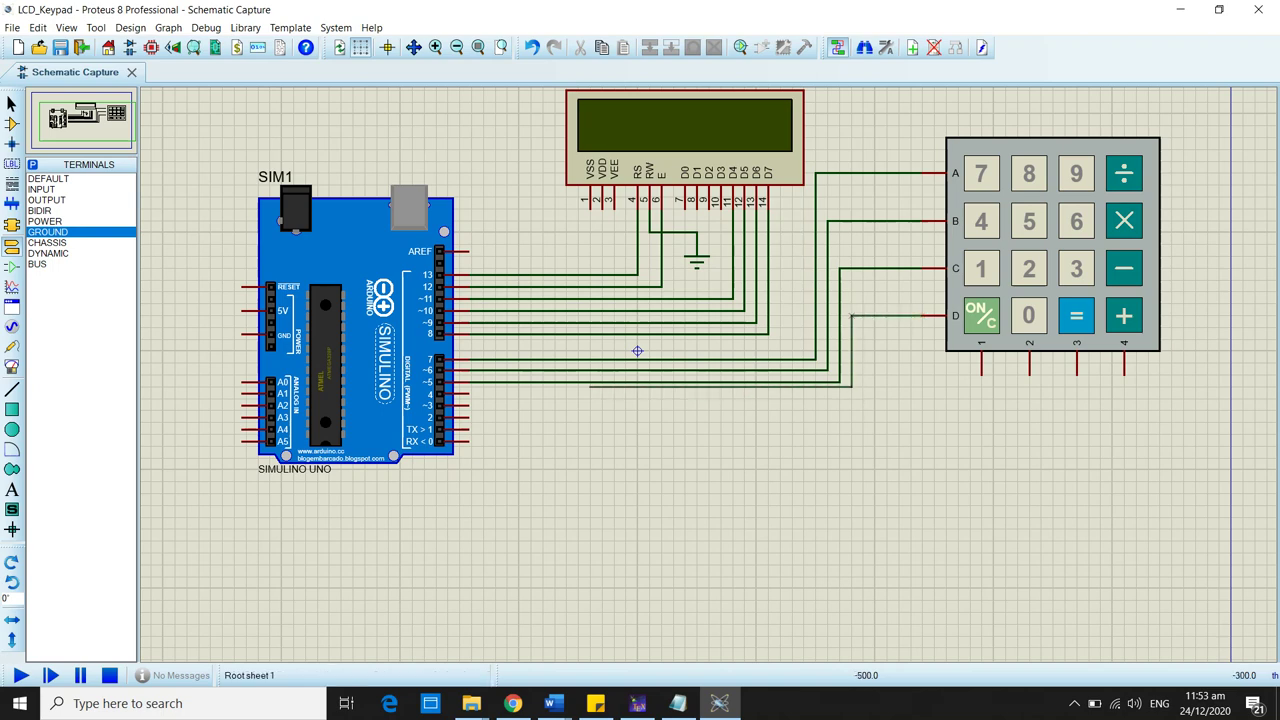
left_click(468, 394)
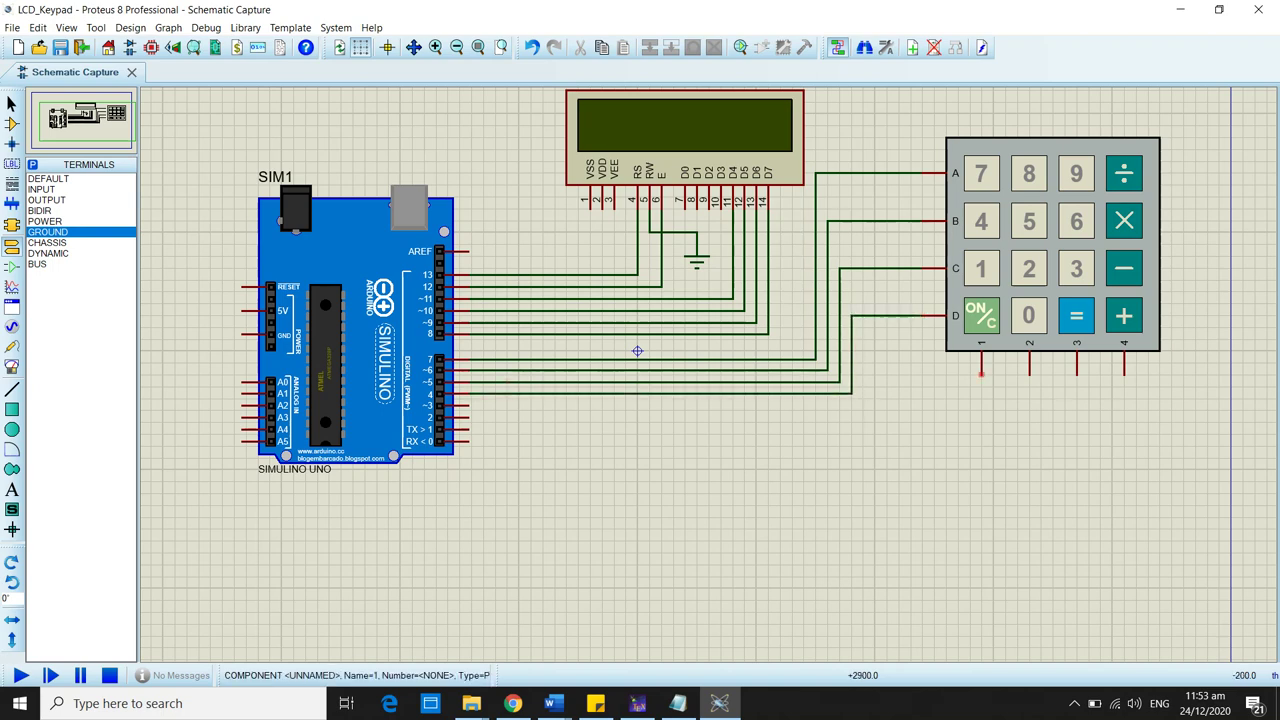
Step: Wire keypad column pins 1, 2, 3 and 4 to Arduino pins 3, 2, 1 and 0 respectively
left_click(981, 372)
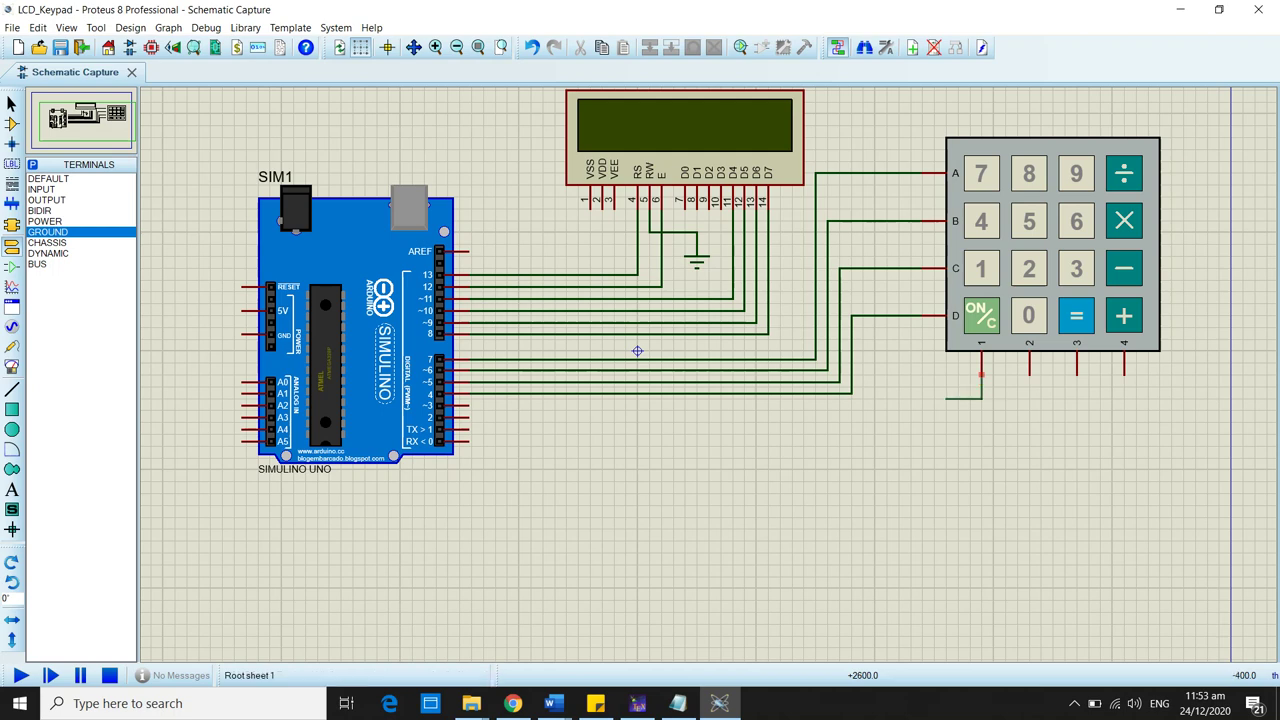
left_click(468, 408)
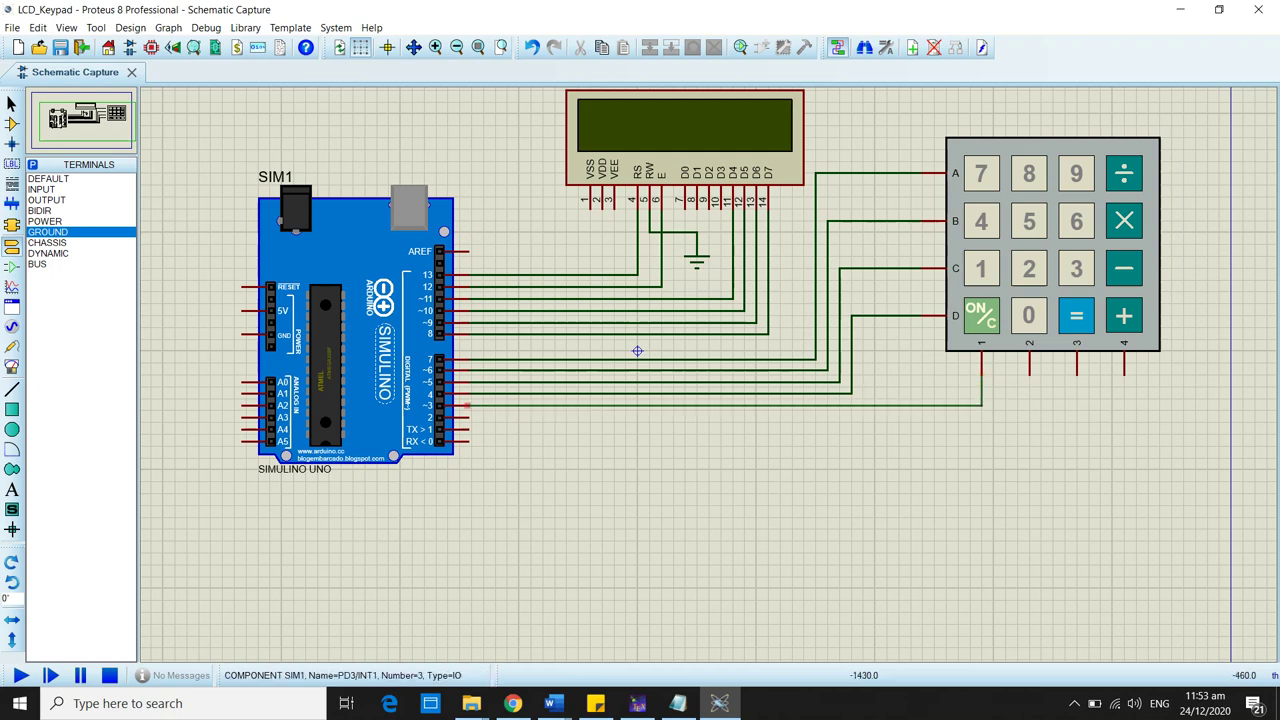
left_click(468, 405)
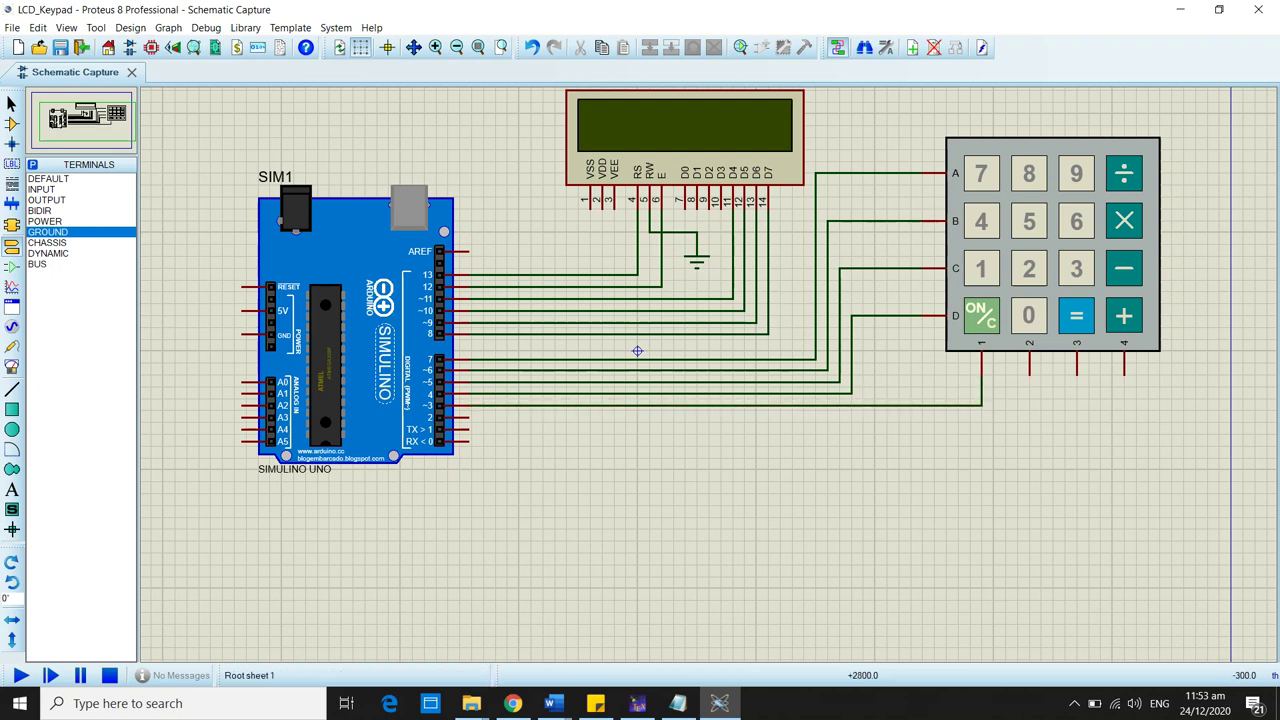
left_click(1029, 372)
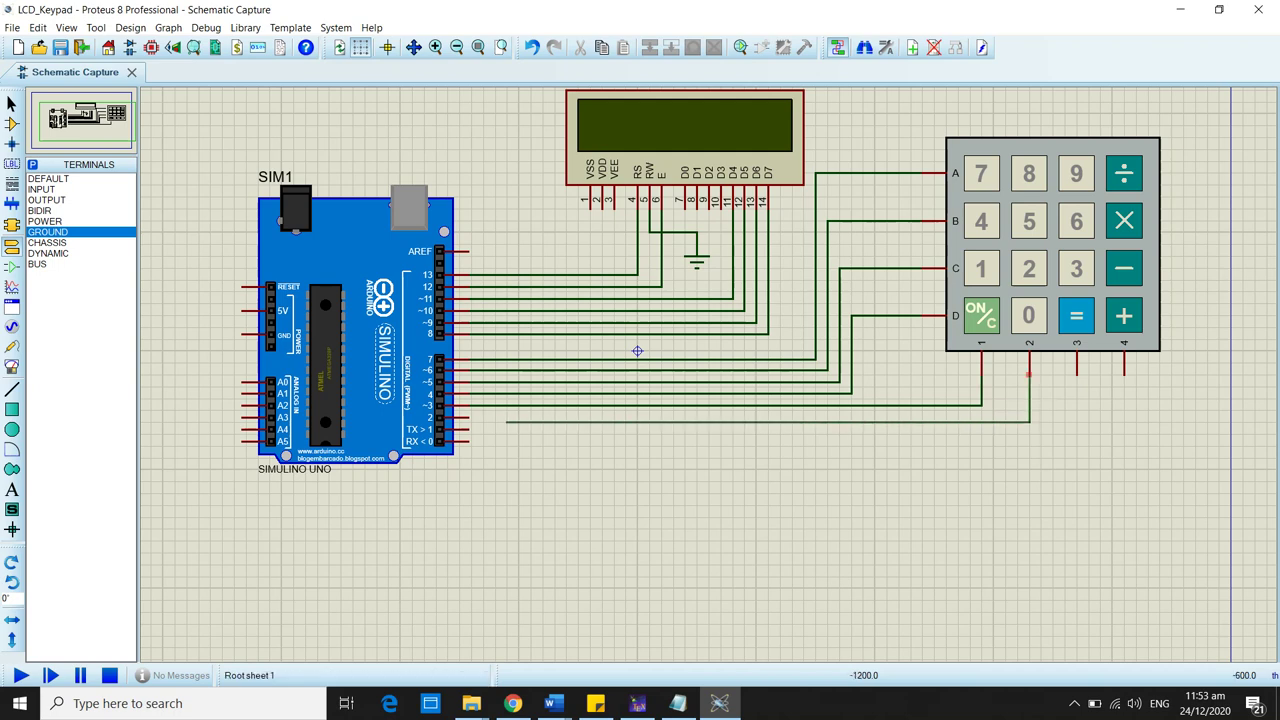
left_click(468, 417)
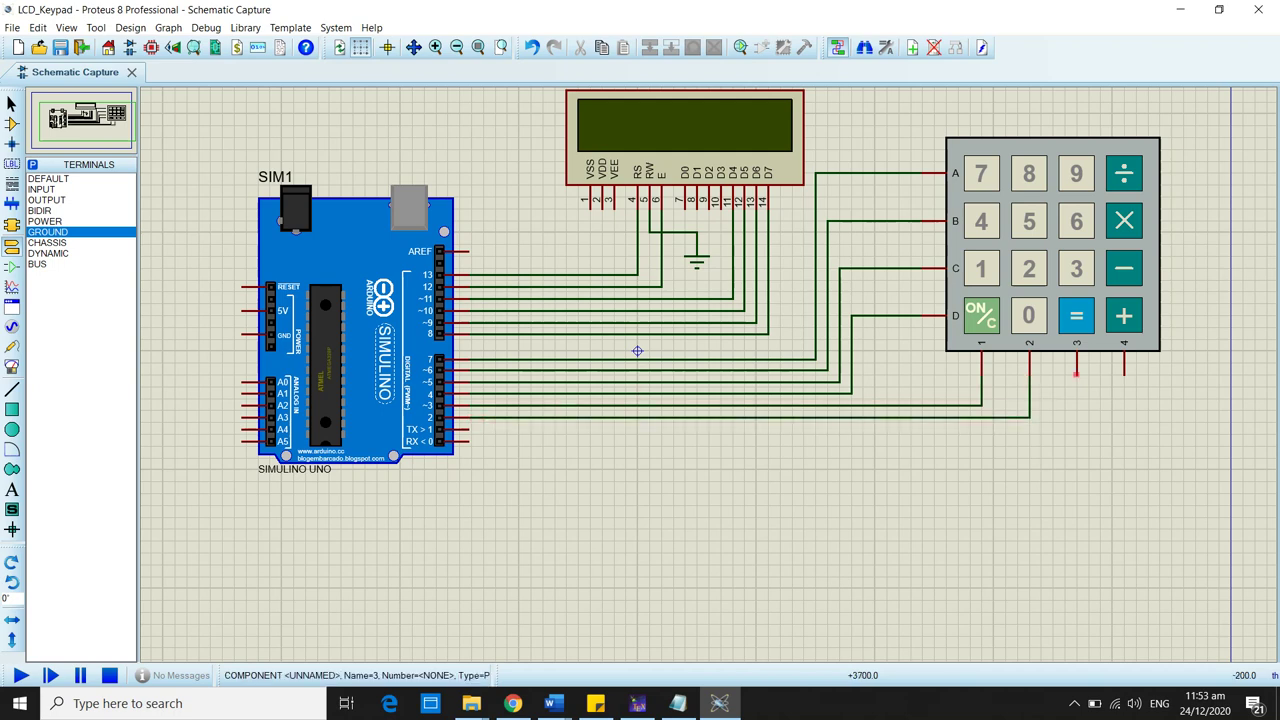
left_click(1077, 372)
left_click(467, 429)
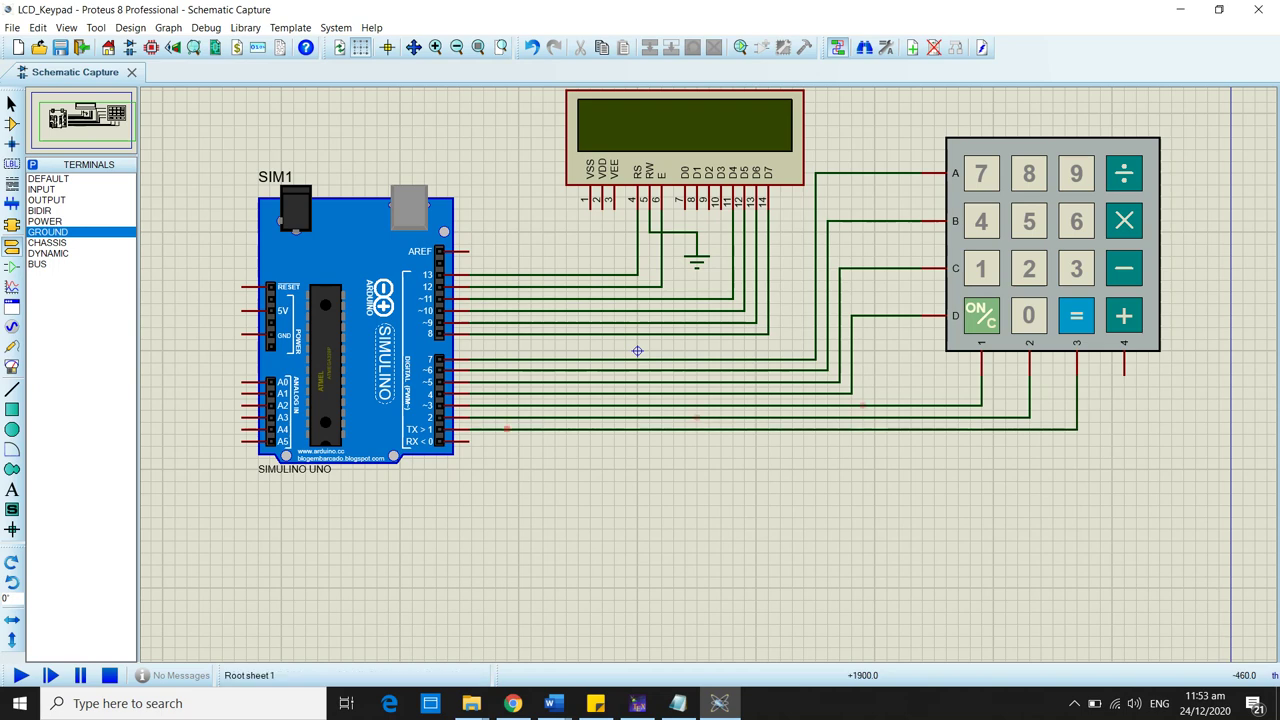
left_click(1124, 372)
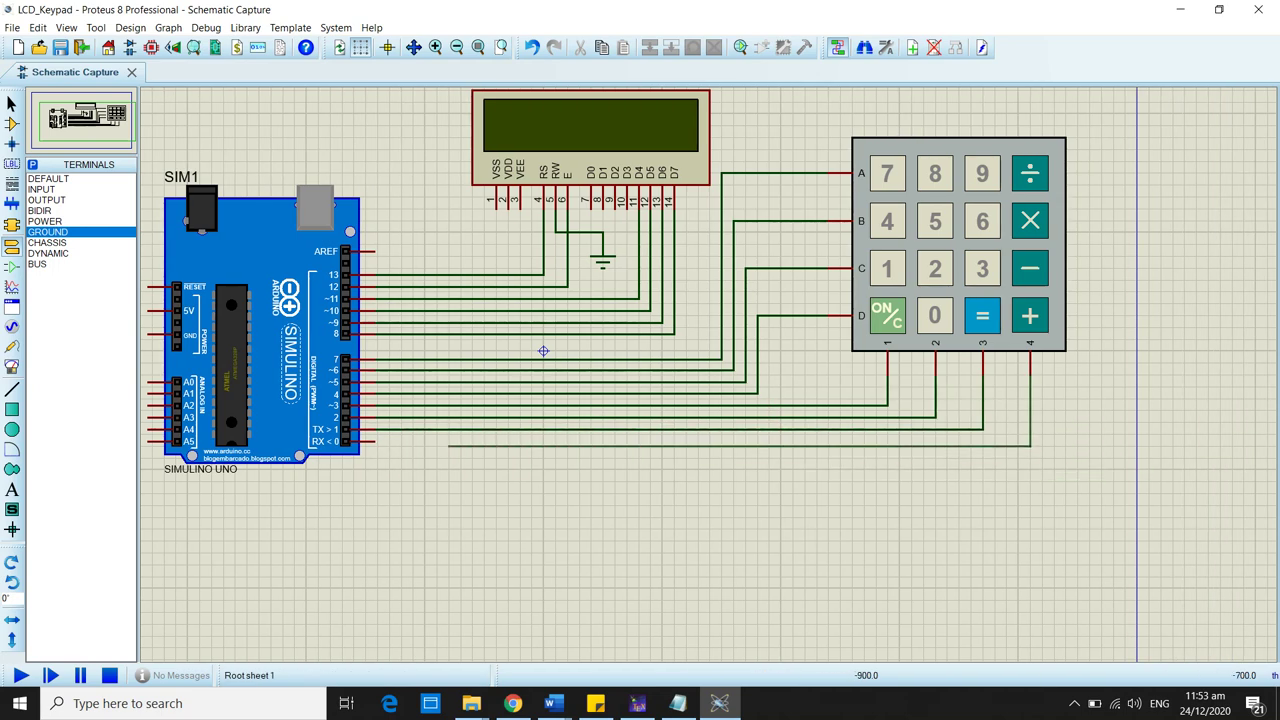
left_click(372, 441)
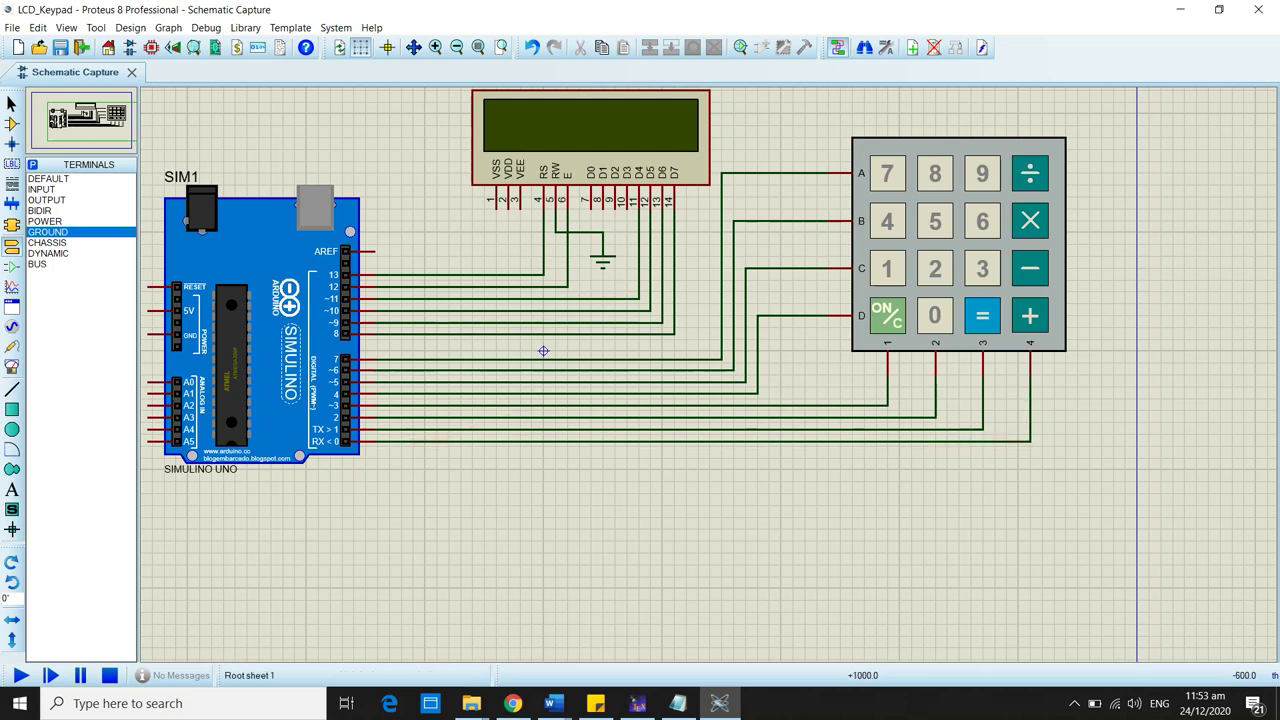
Step: Search the device library for "arduino" and pick the ARDUINO MEGA 2560 for the schematic
scroll(543, 351, "down", 1)
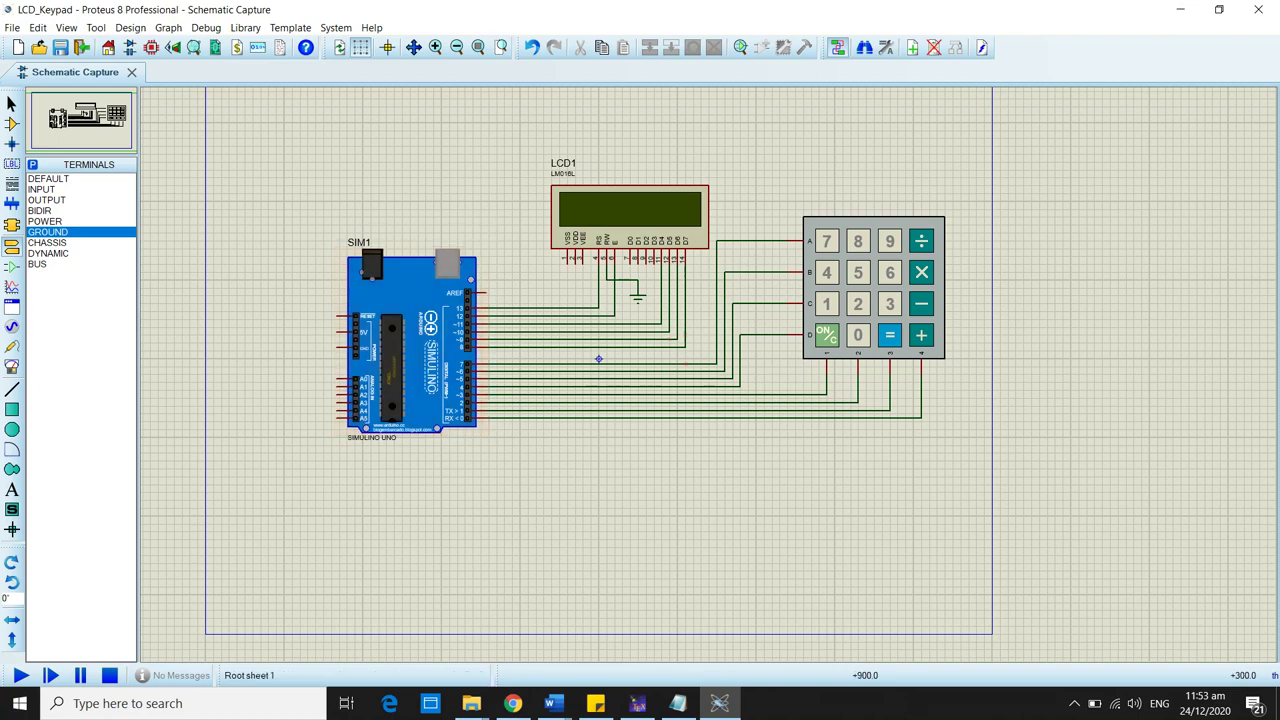
left_click(12, 123)
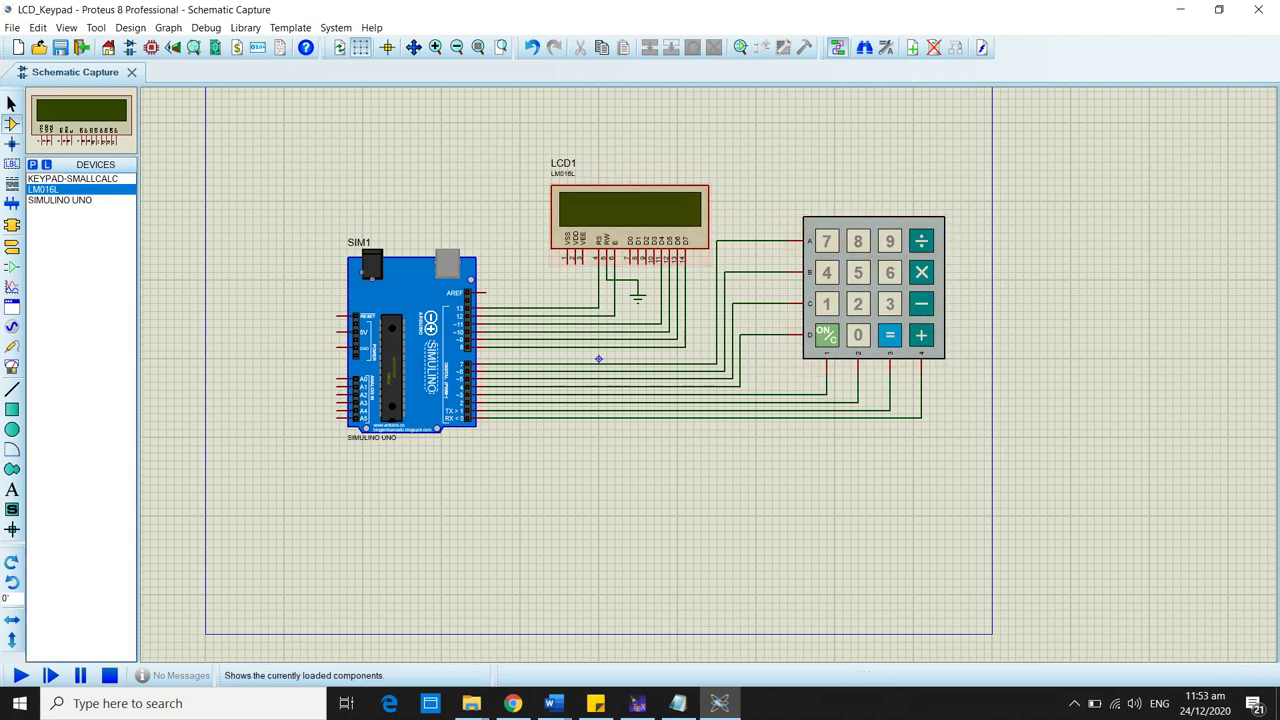
left_click(32, 164)
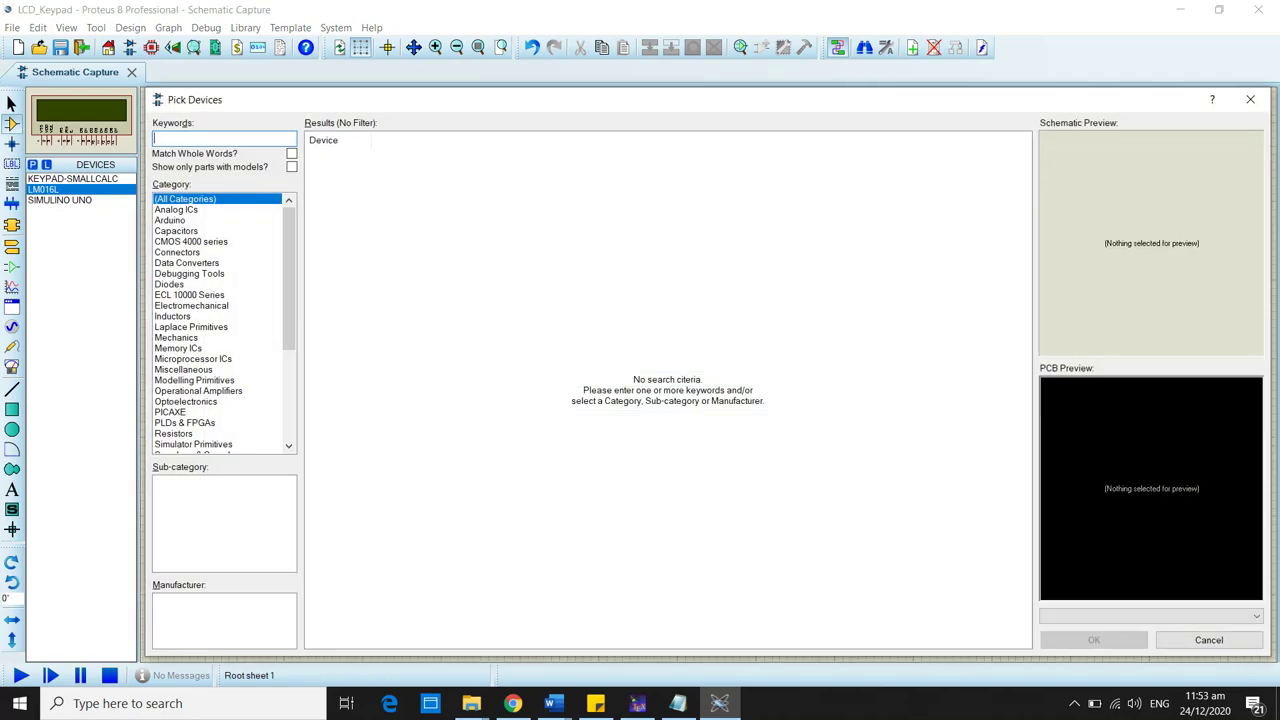
type("arduino")
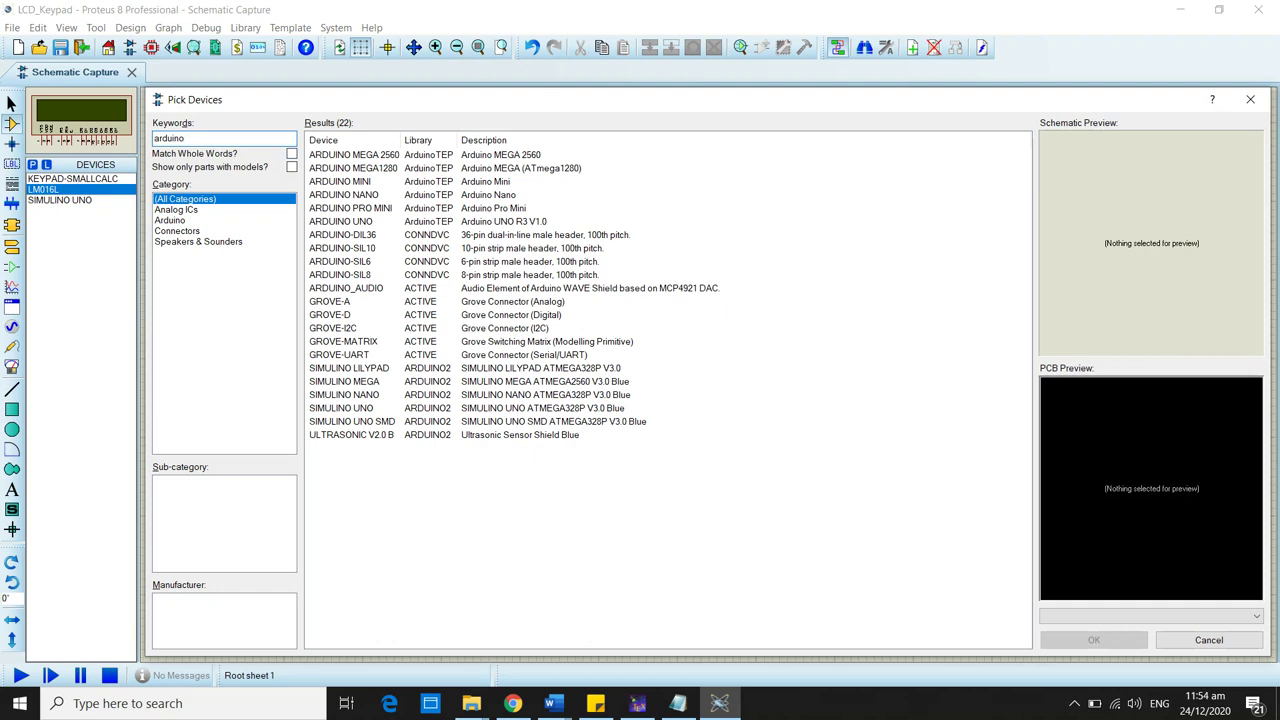
left_click(354, 154)
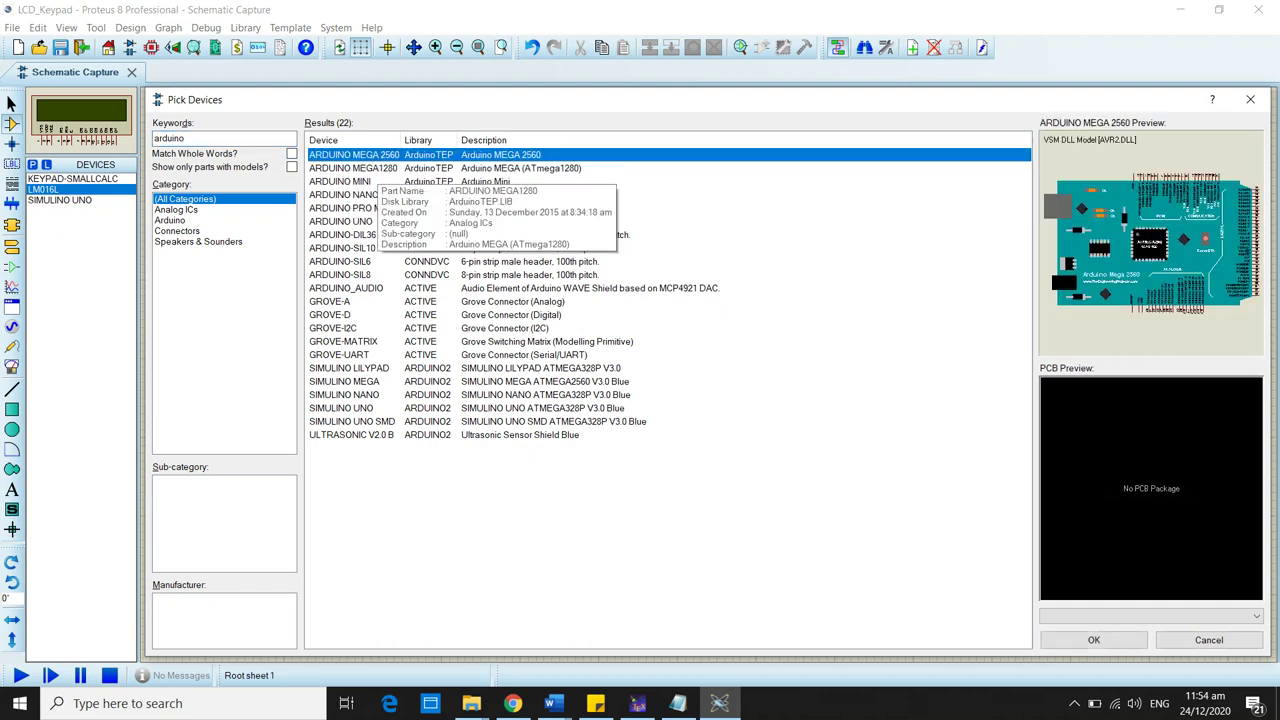
left_click(370, 168)
left_click(370, 155)
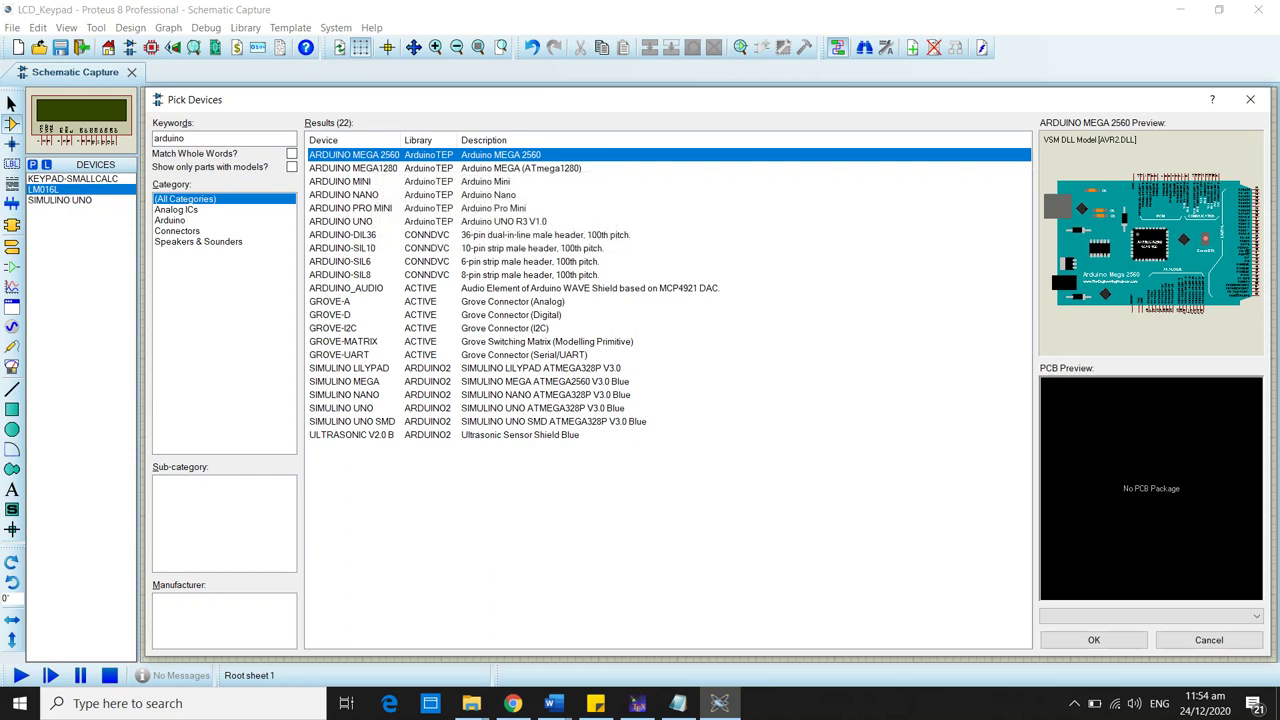
double_click(370, 155)
left_click(1093, 640)
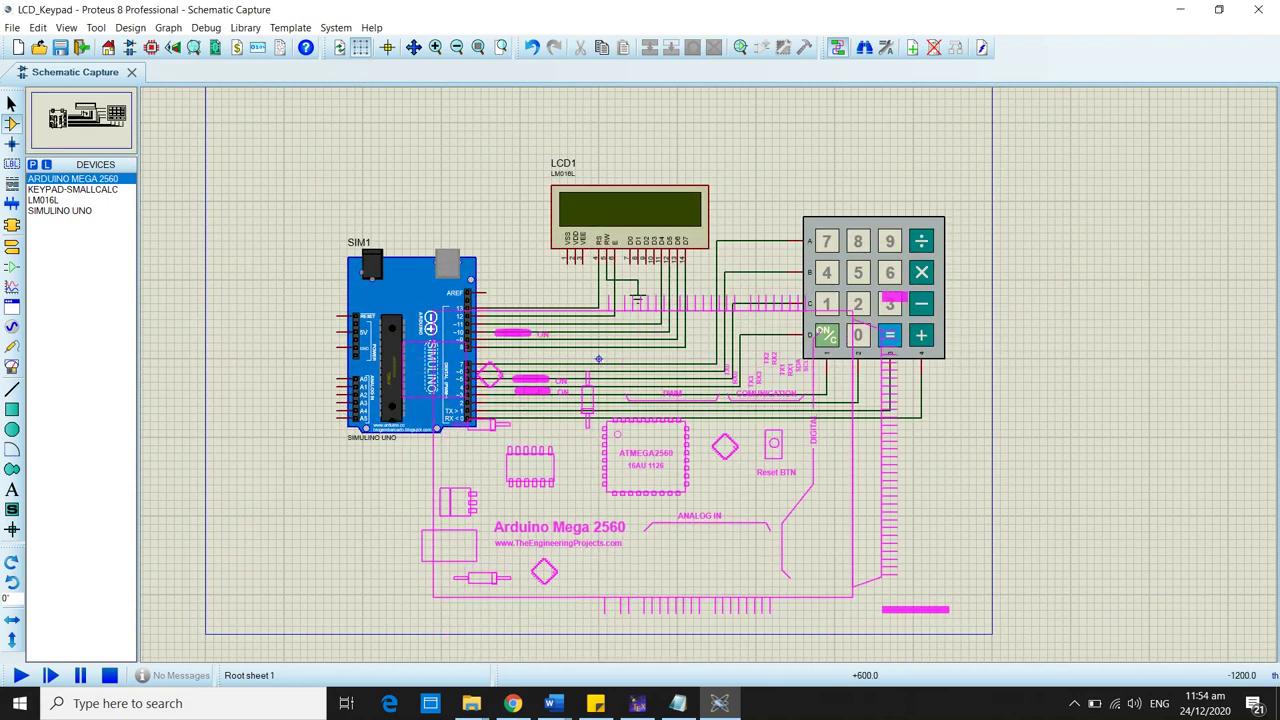
Step: Place the Arduino Mega 2560 board below the existing Uno, LCD and keypad circuit
scroll(629, 500, "down", 2)
scroll(723, 483, "up", 2)
scroll(650, 290, "down", 2)
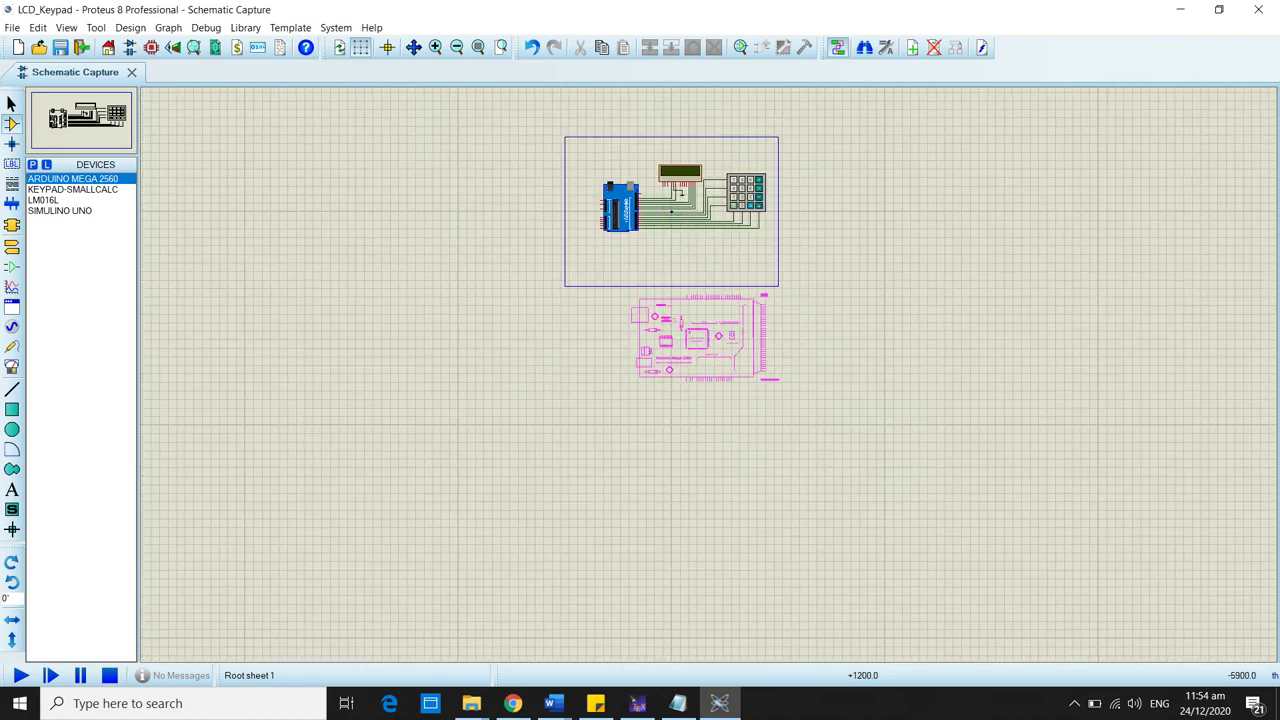
scroll(680, 295, "up", 2)
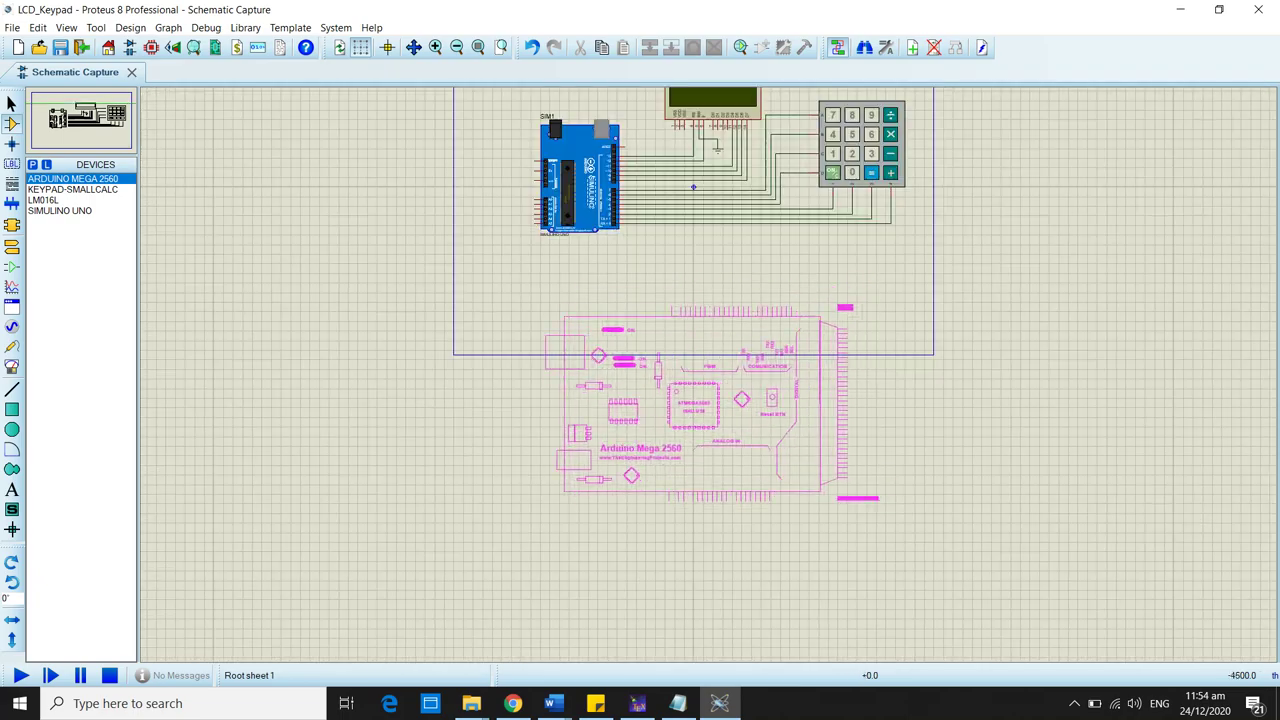
left_click(697, 404)
Step: Examine the Arduino Mega 2560's PWM, communication, digital and analog pins
scroll(755, 326, "up", 2)
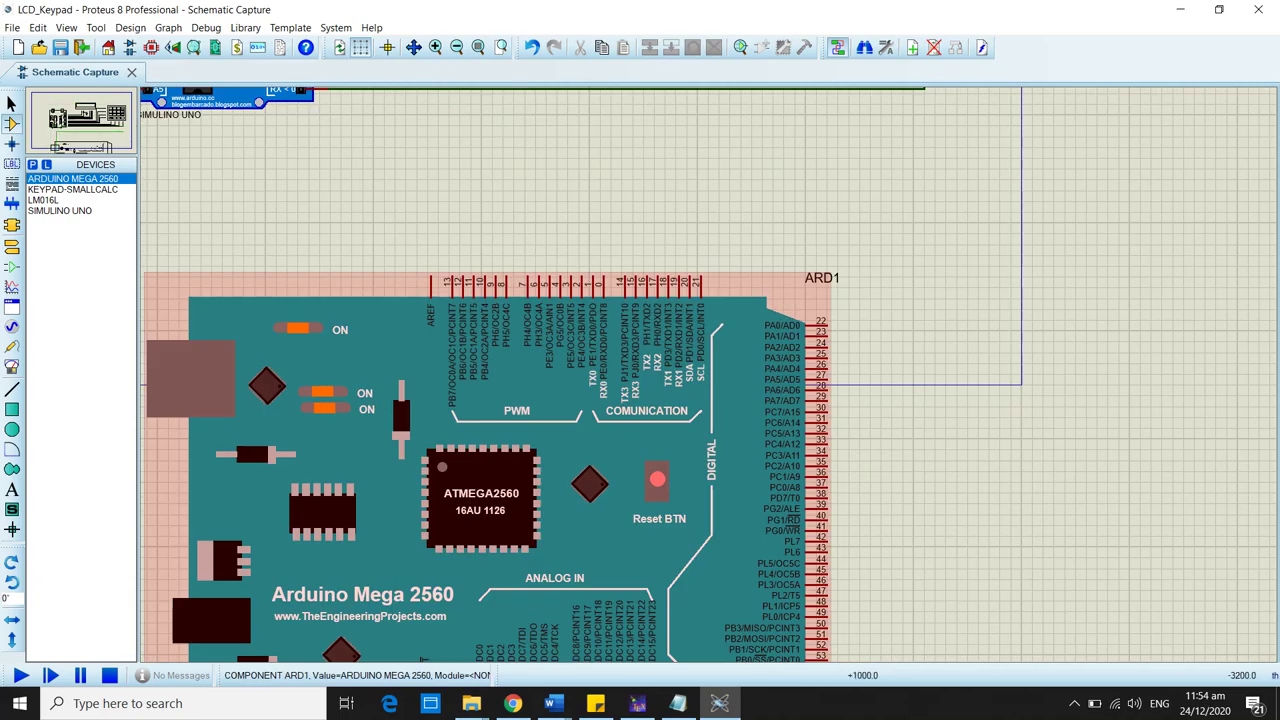
scroll(755, 326, "up", 1)
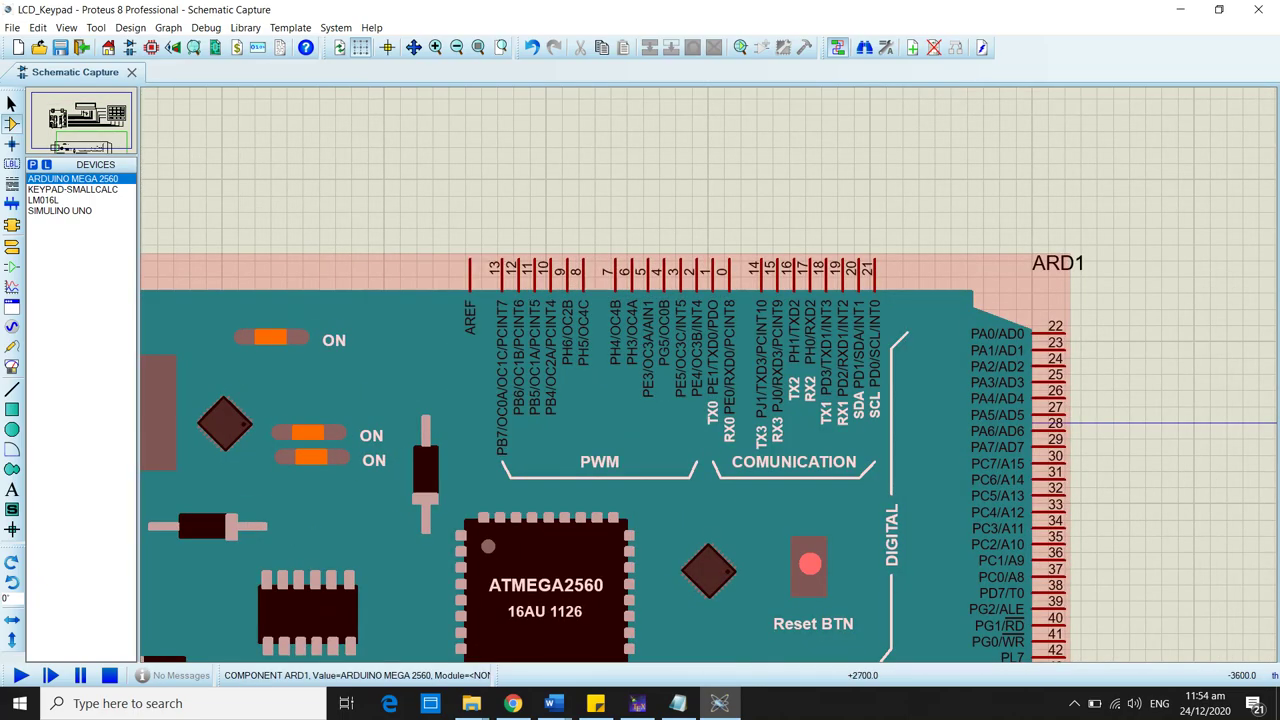
scroll(710, 375, "down", 2)
scroll(865, 518, "up", 2)
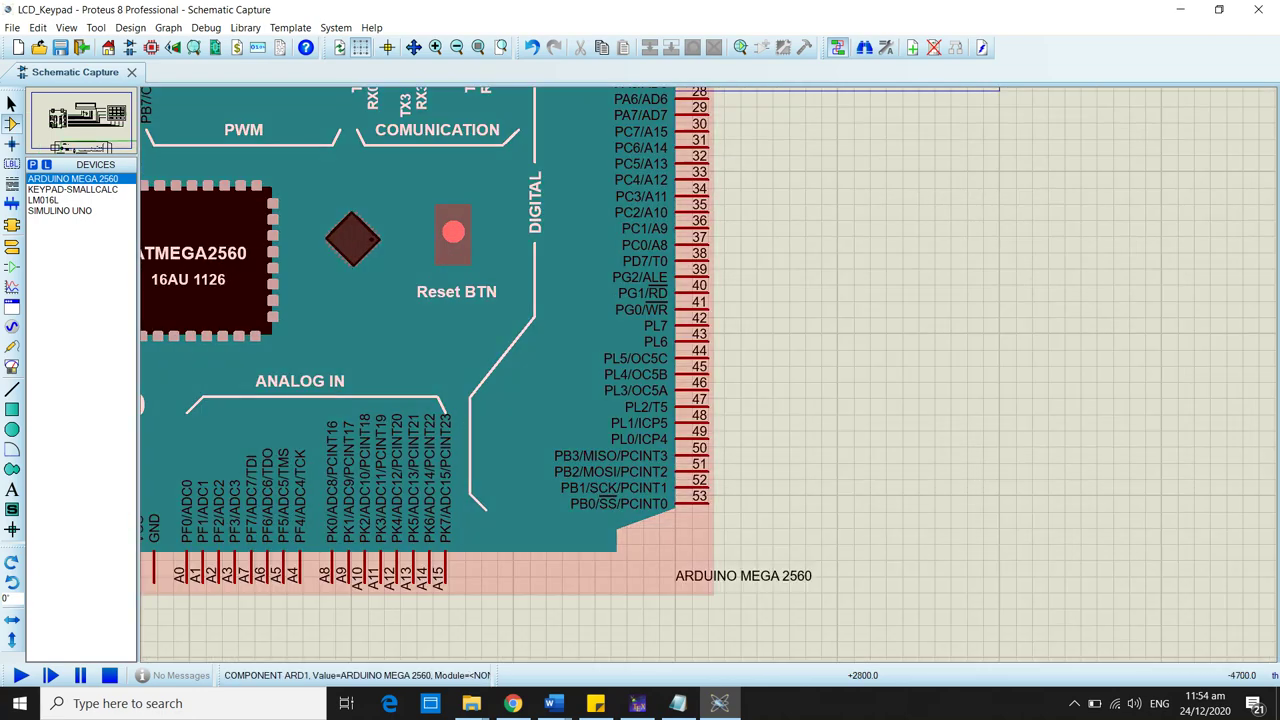
scroll(710, 369, "down", 1)
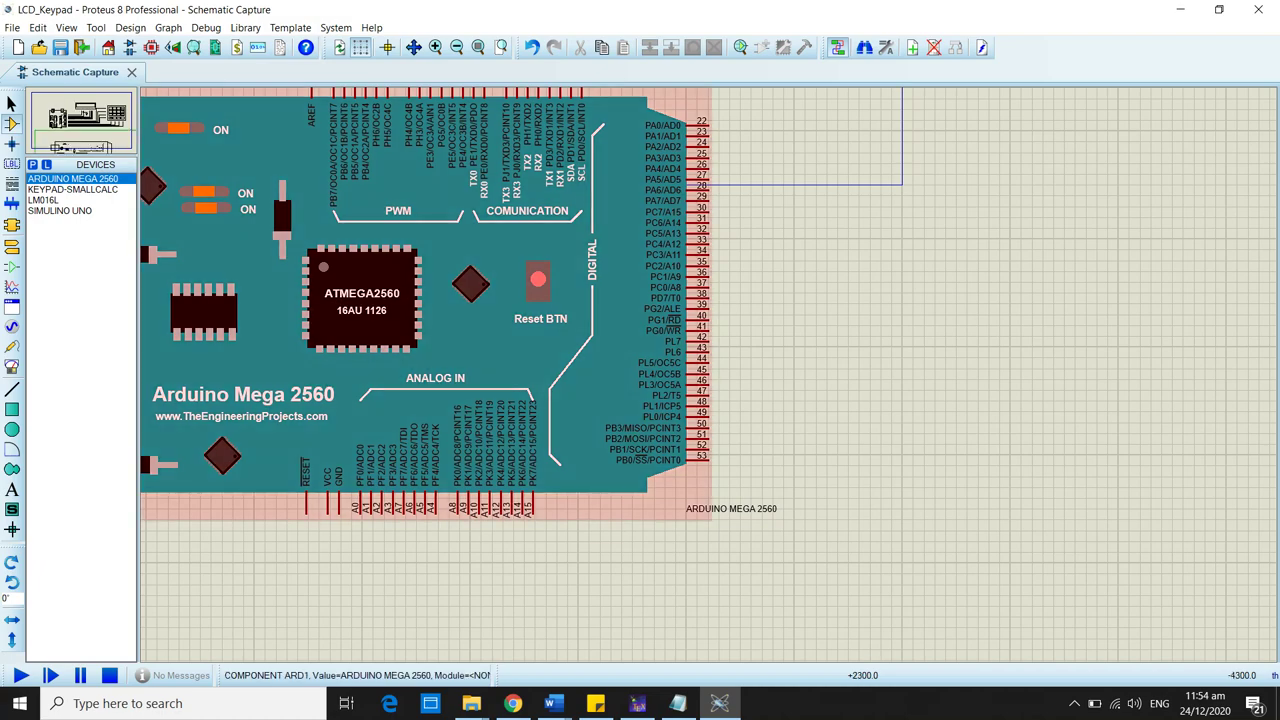
scroll(709, 376, "down", 1)
scroll(565, 280, "up", 1)
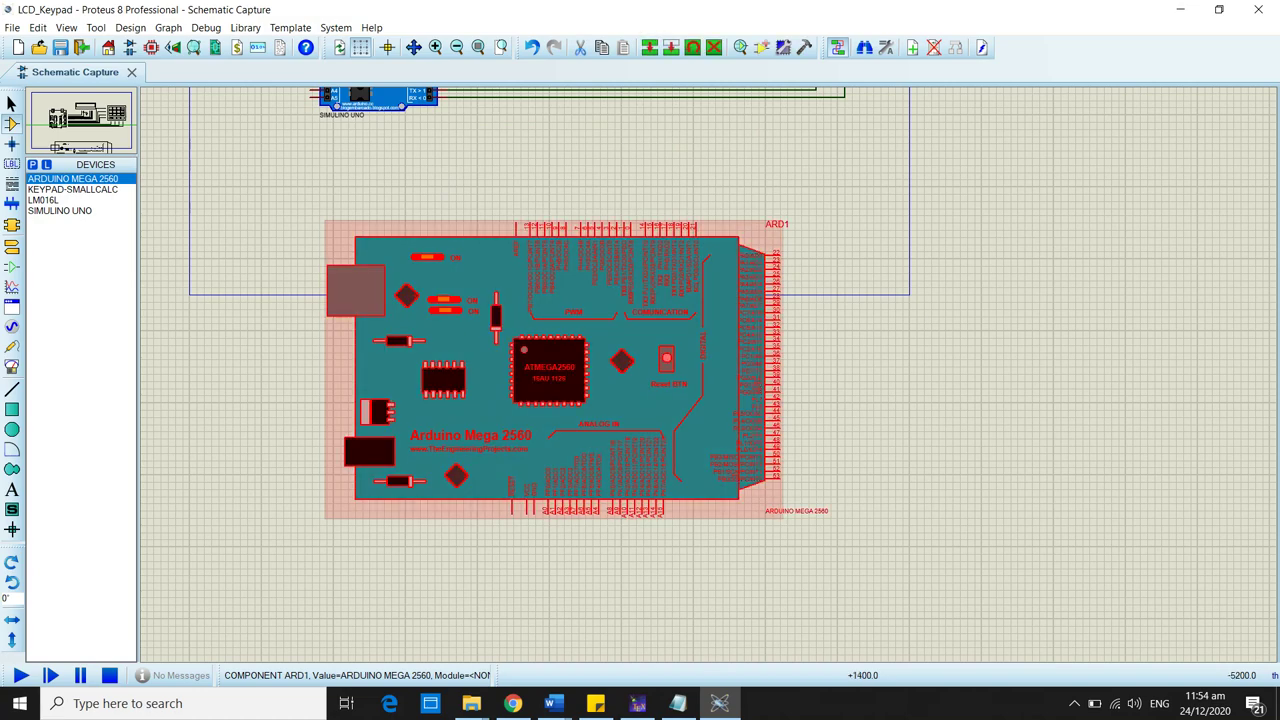
Step: Delete the Arduino Mega 2560 board from the schematic
scroll(697, 369, "down", 2)
scroll(637, 227, "up", 3)
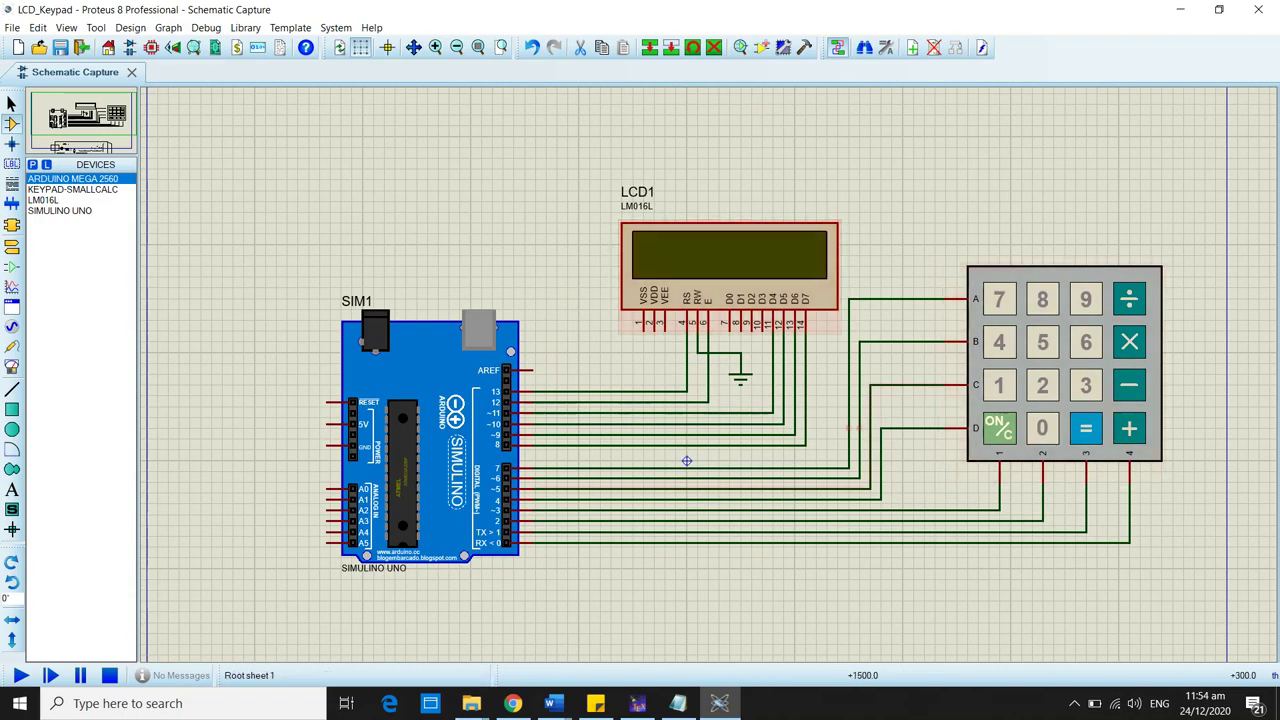
scroll(686, 460, "down", 2)
scroll(698, 411, "down", 1)
scroll(698, 411, "up", 3)
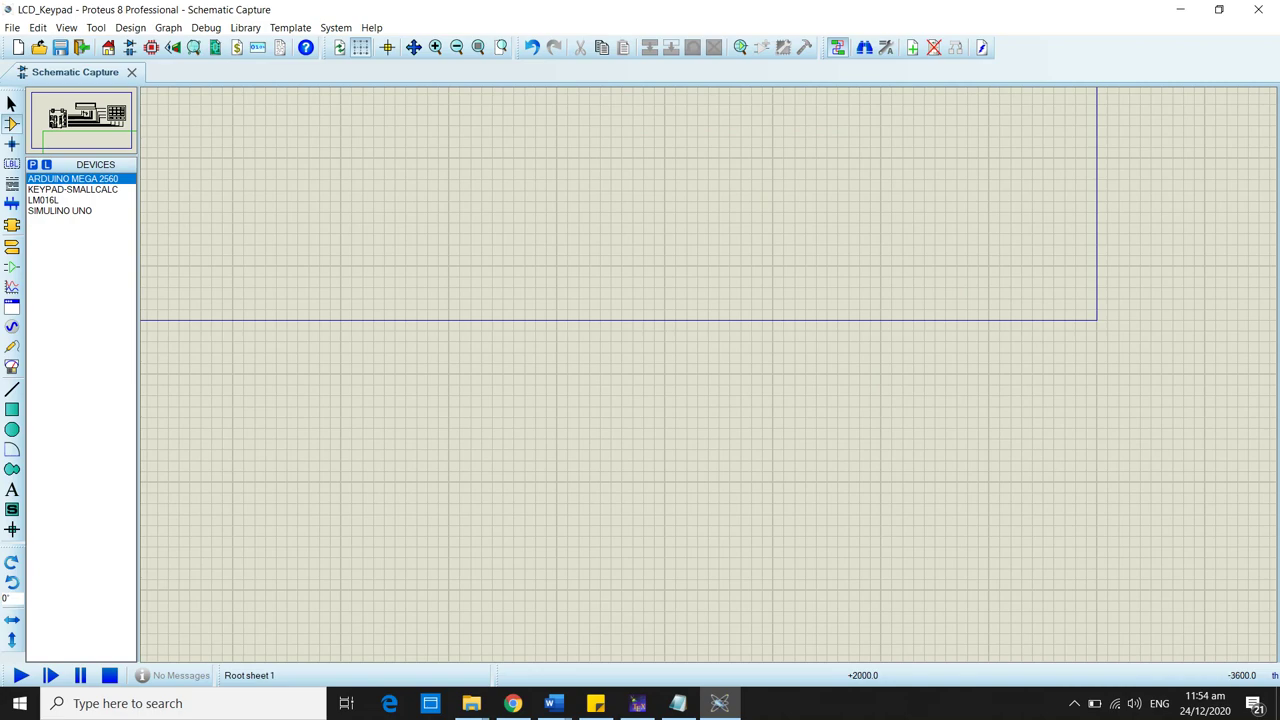
scroll(695, 374, "down", 2)
scroll(677, 289, "up", 2)
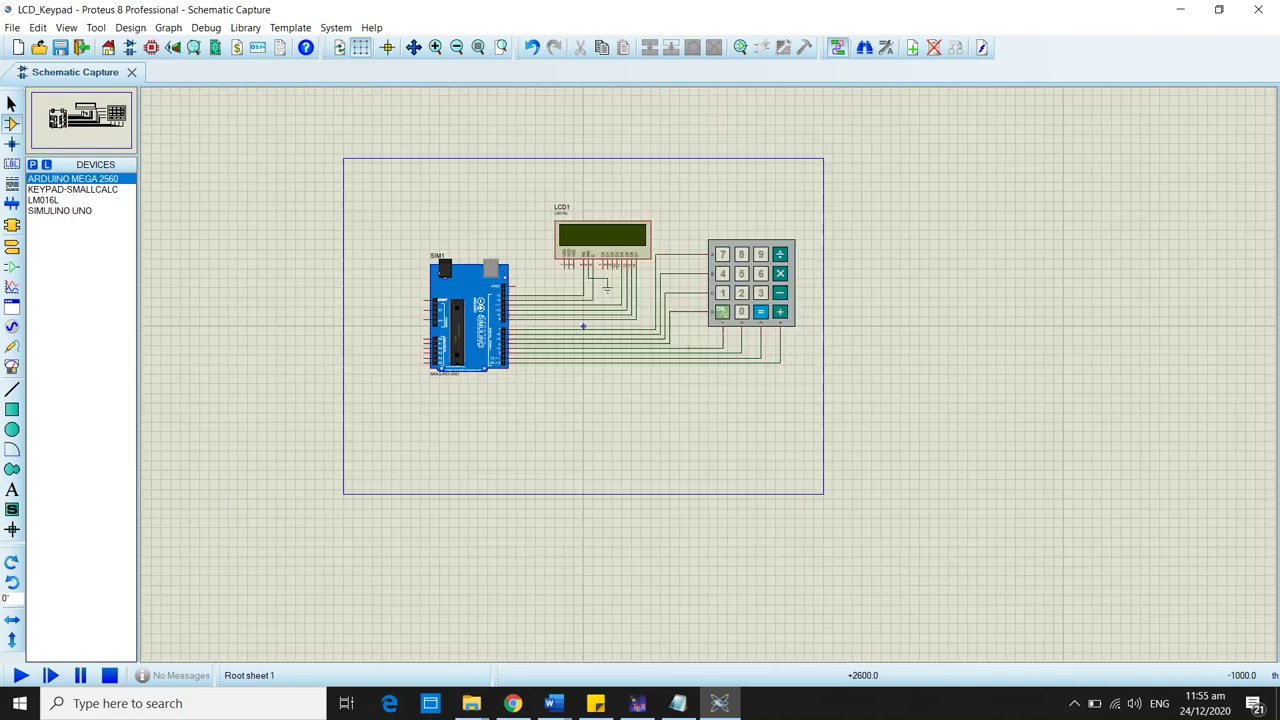
scroll(583, 326, "down", 1)
scroll(583, 326, "up", 2)
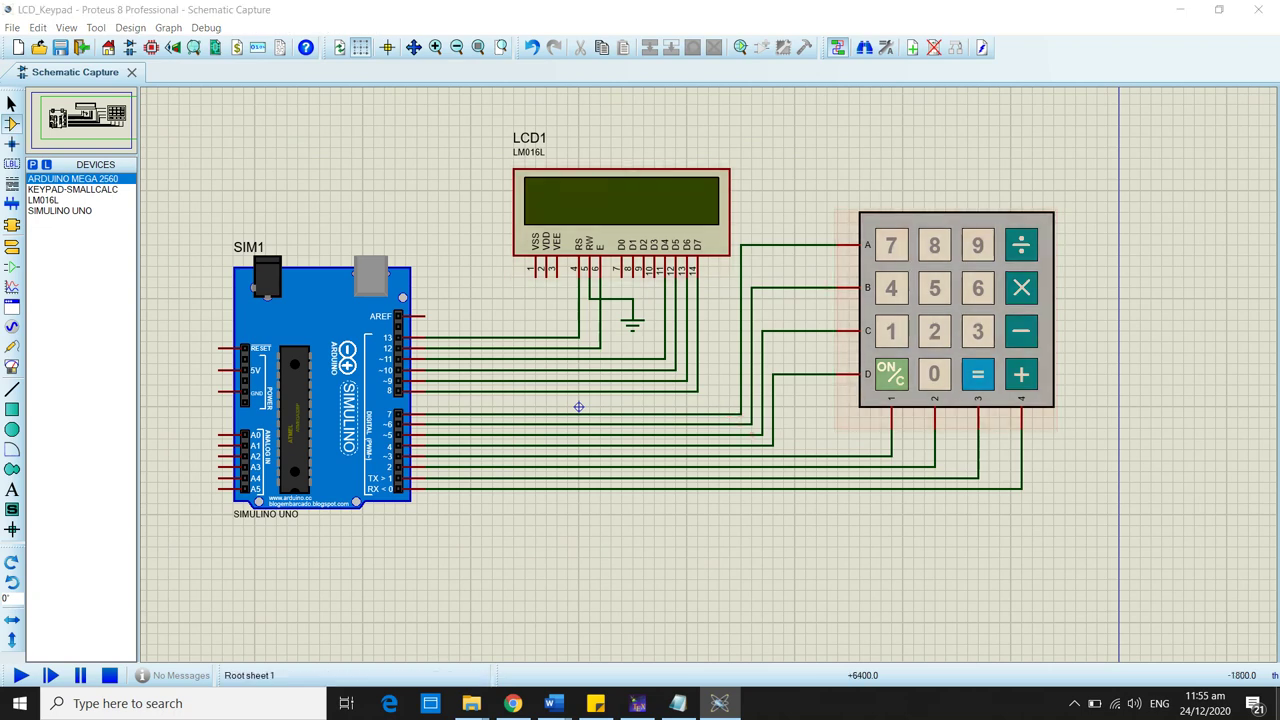
Step: Open the Arduino IDE and start saving the new sketch in the MIP Lab10 Keypad LCD folder on the desktop
key("super+d")
double_click(94, 28)
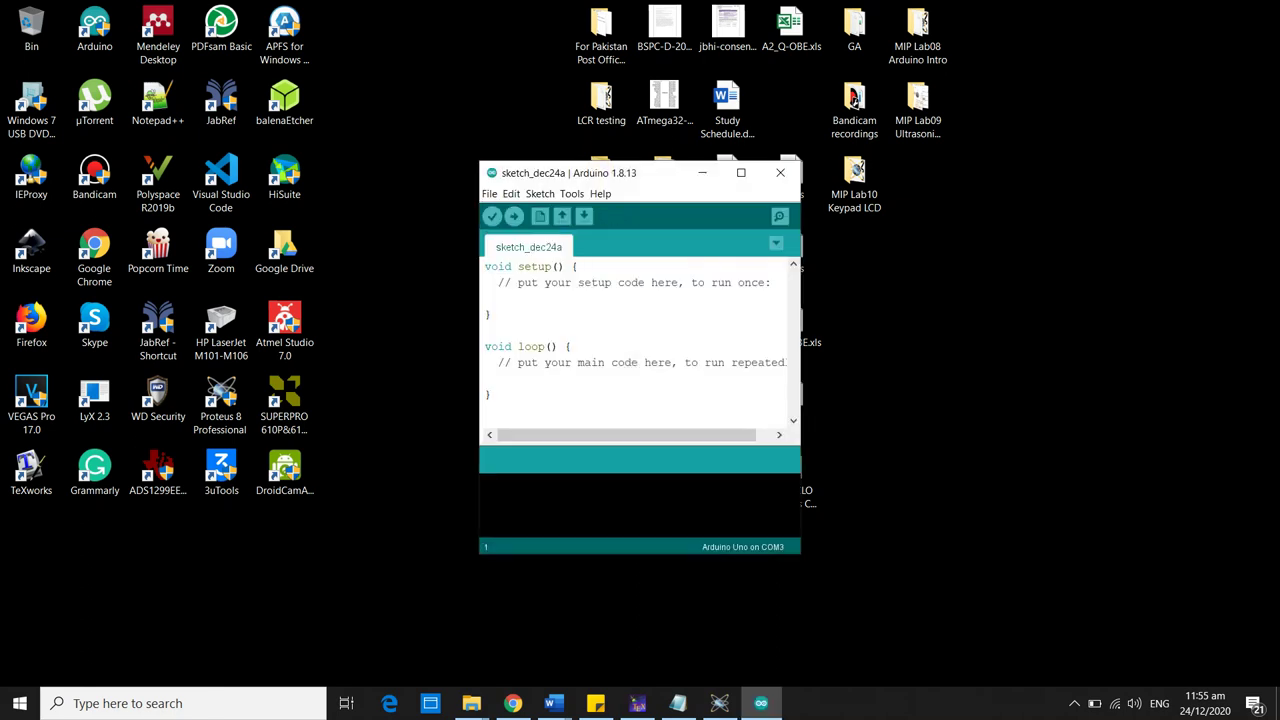
key("ctrl+s")
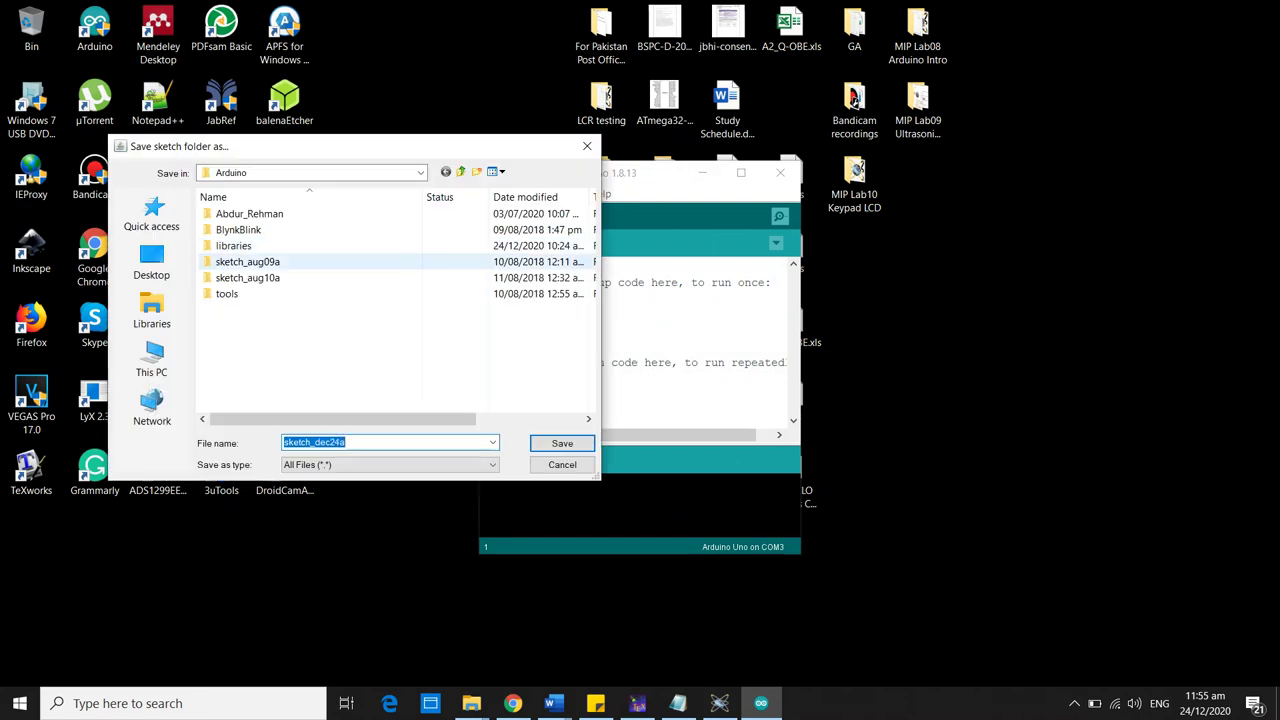
left_click(152, 262)
scroll(401, 335, "down", 5)
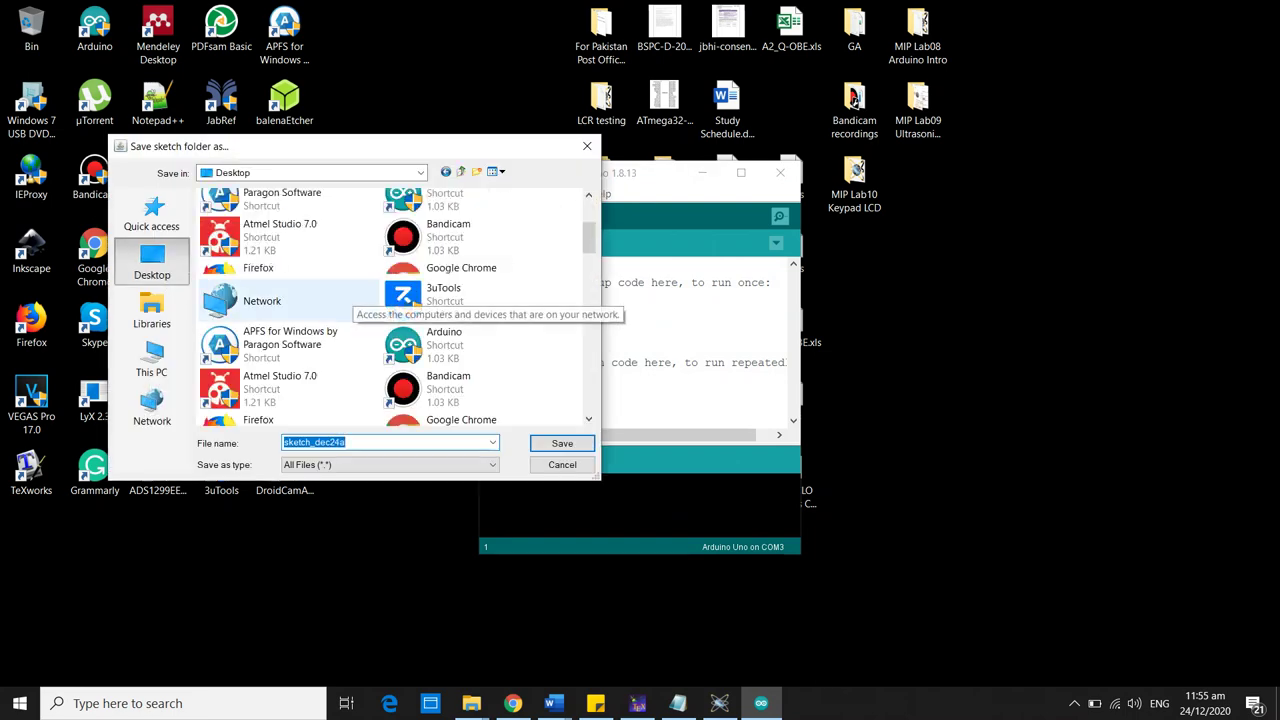
scroll(401, 335, "down", 2)
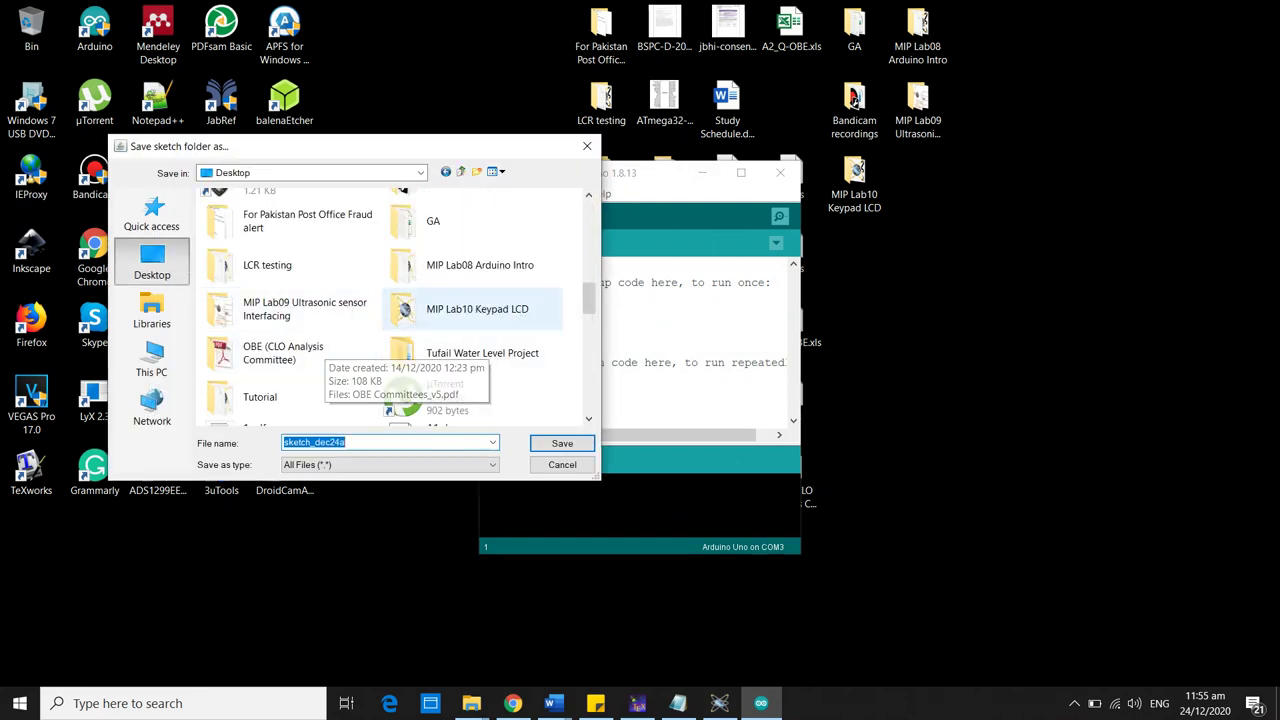
double_click(420, 310)
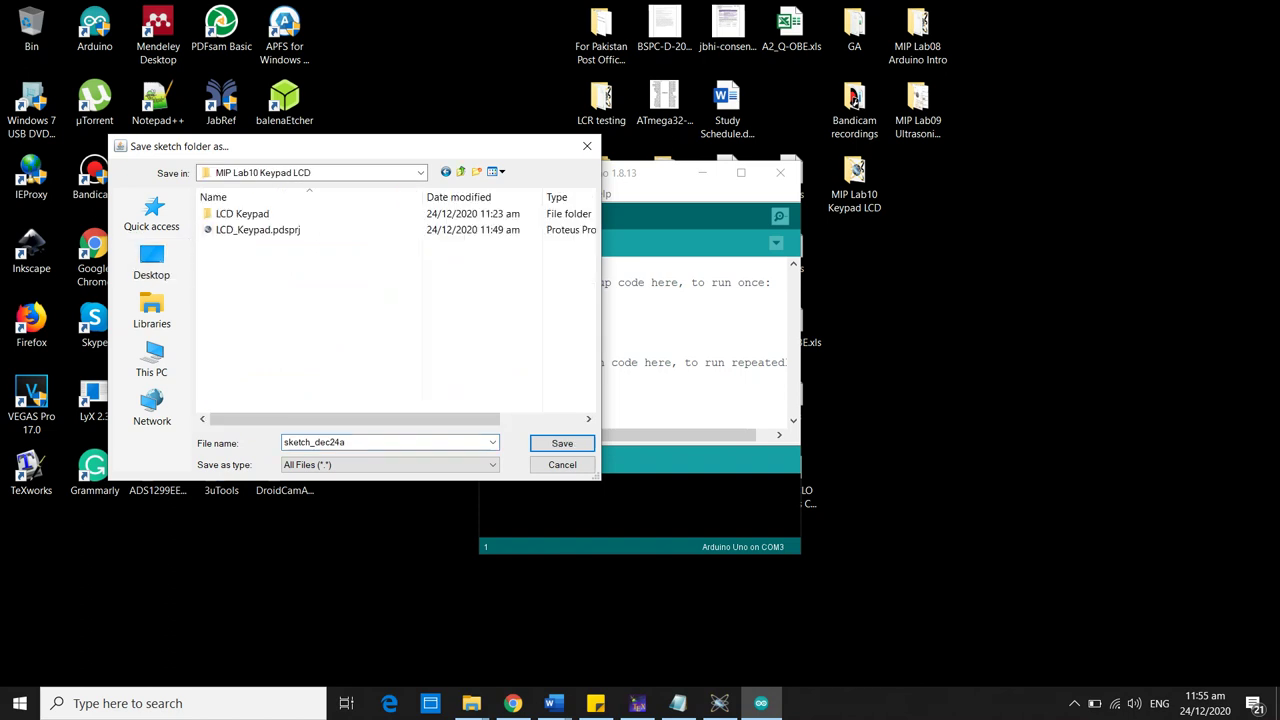
Step: Create a folder named Keypad inside MIP Lab10 Keypad LCD and open it as the save location
right_click(261, 271)
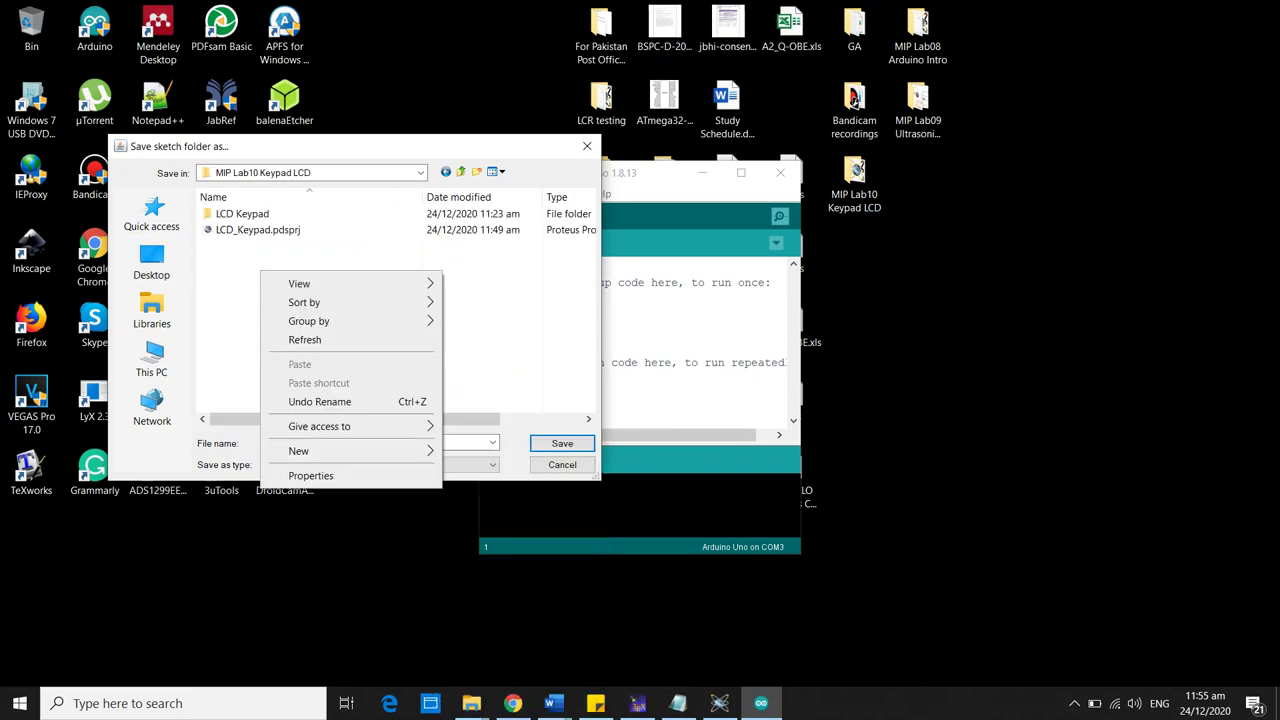
mouse_move(299, 451)
left_click(480, 451)
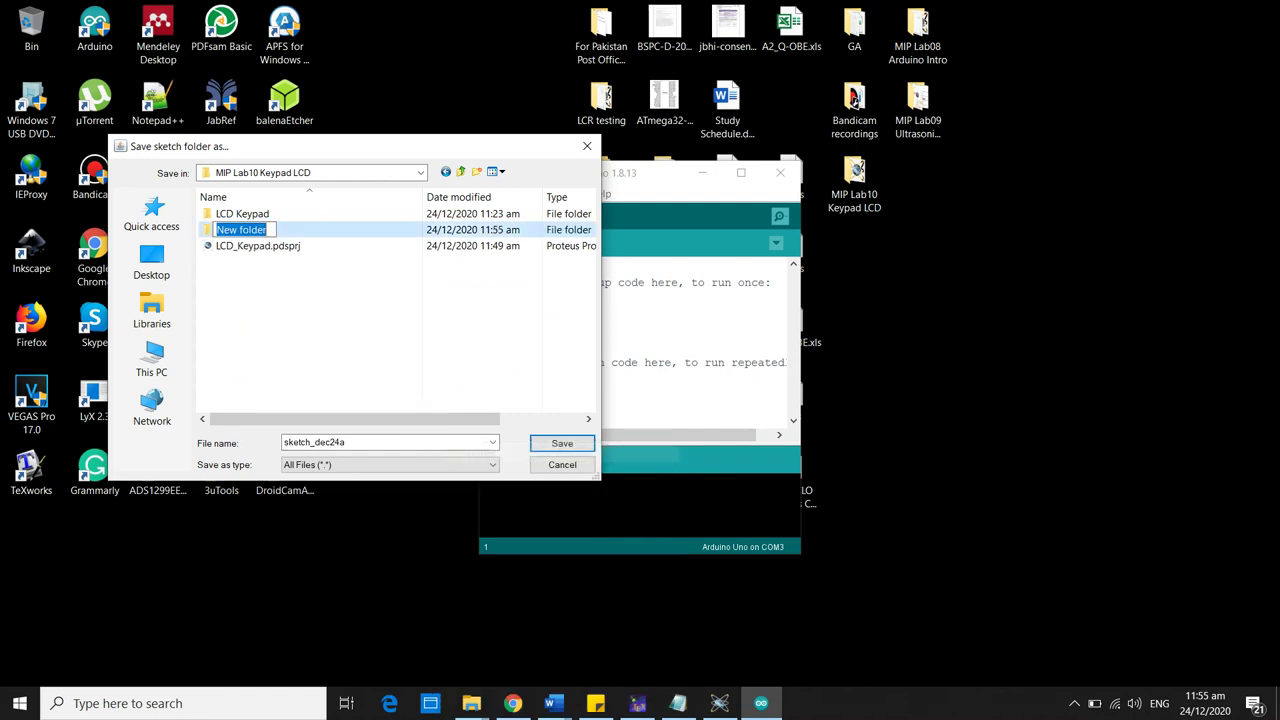
type("Keypa")
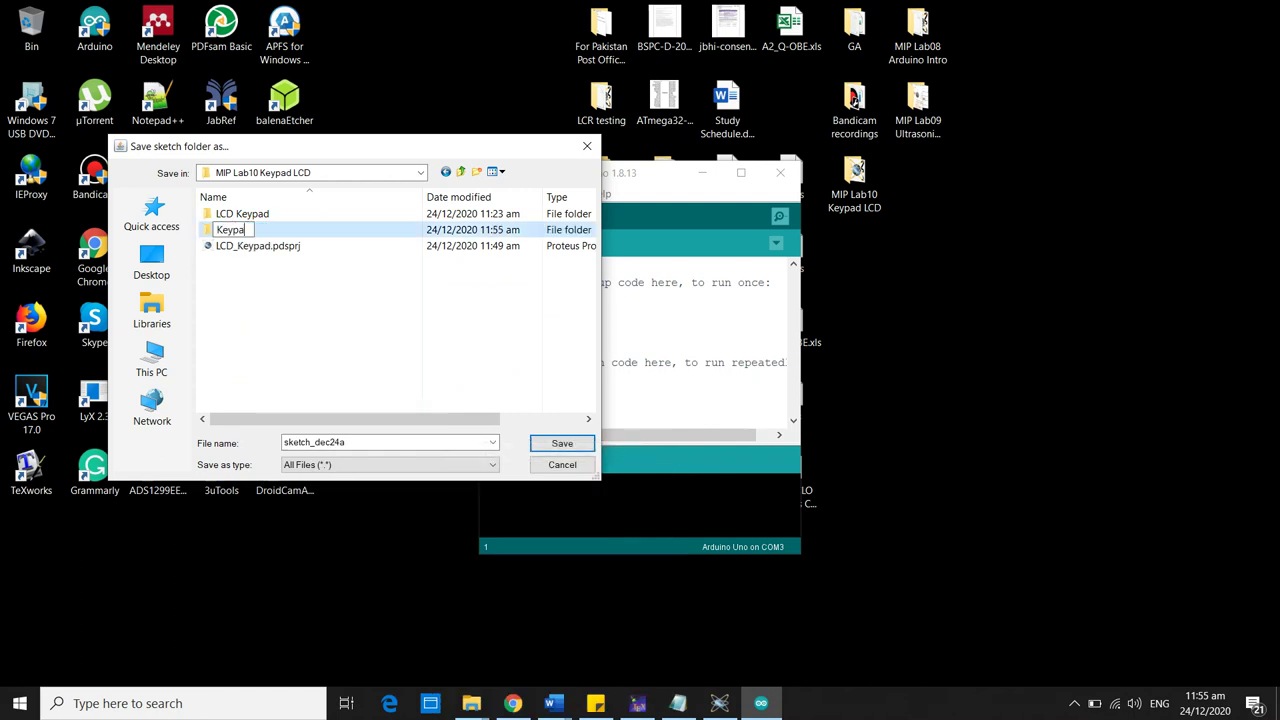
type("d")
key("Return")
key("Return")
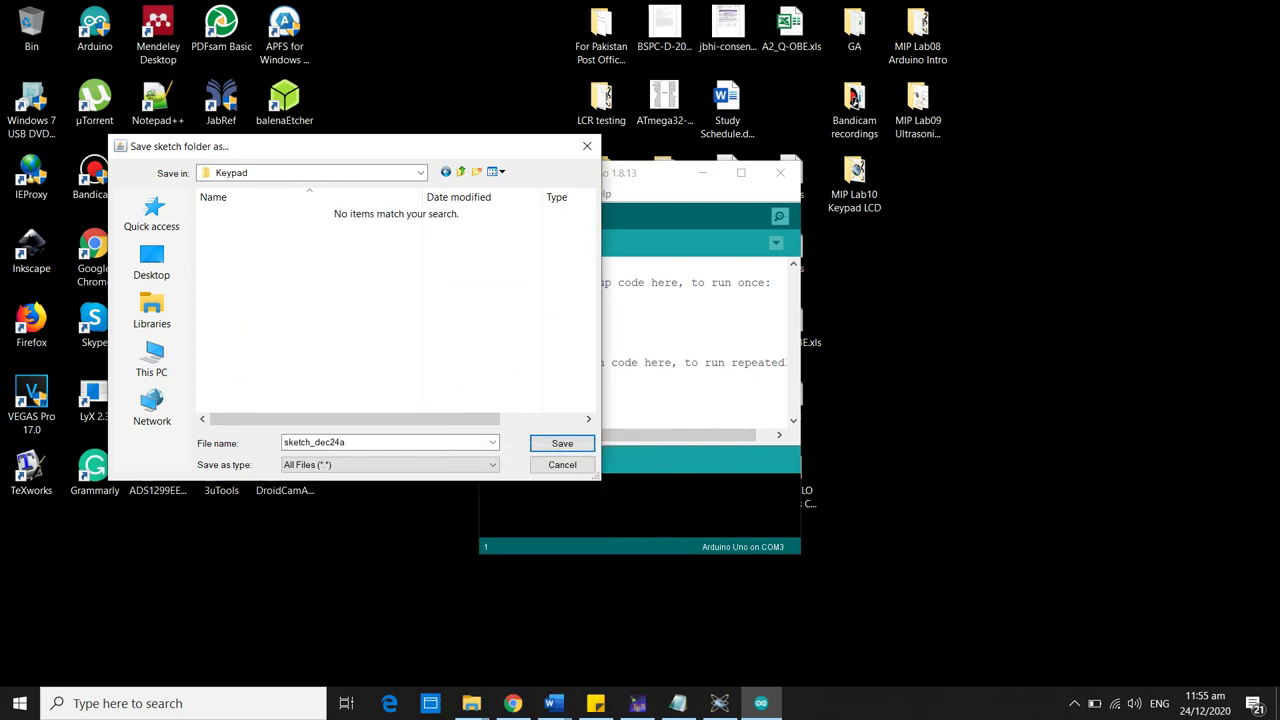
Step: Save the sketch as Keypad in the new folder and make the Arduino IDE window taller
key("Tab")
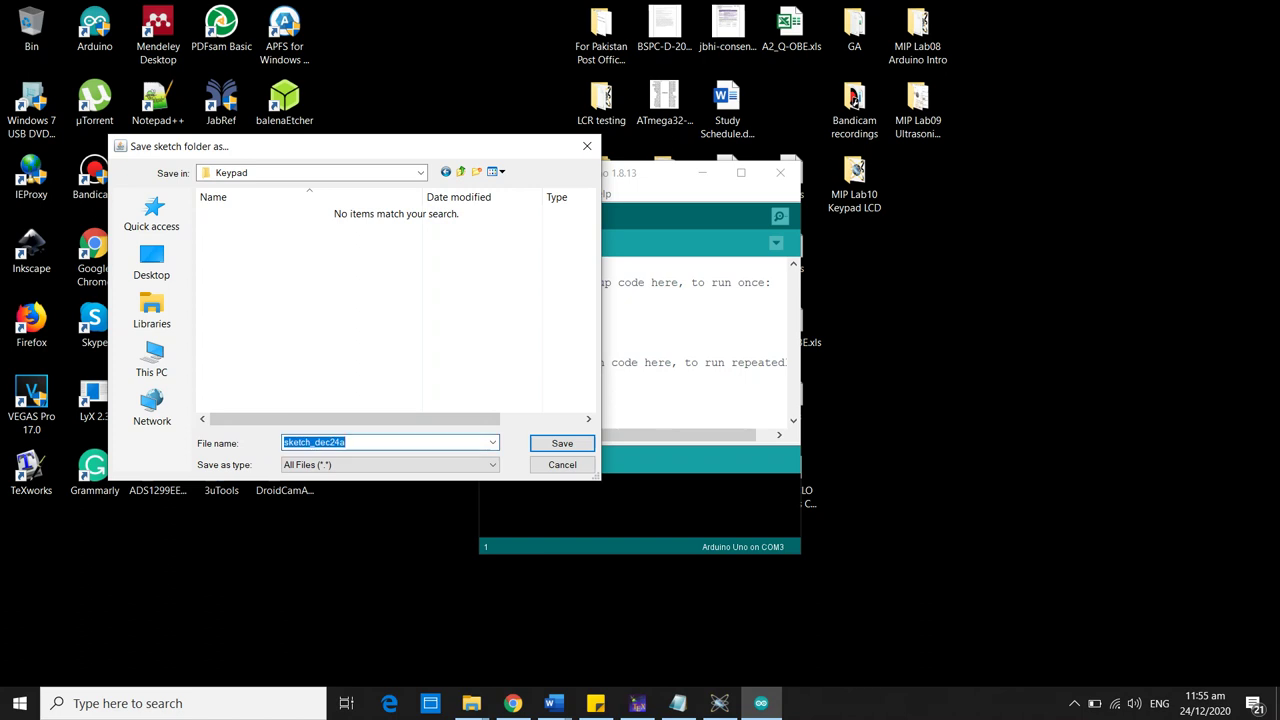
type("Keypad")
key("Return")
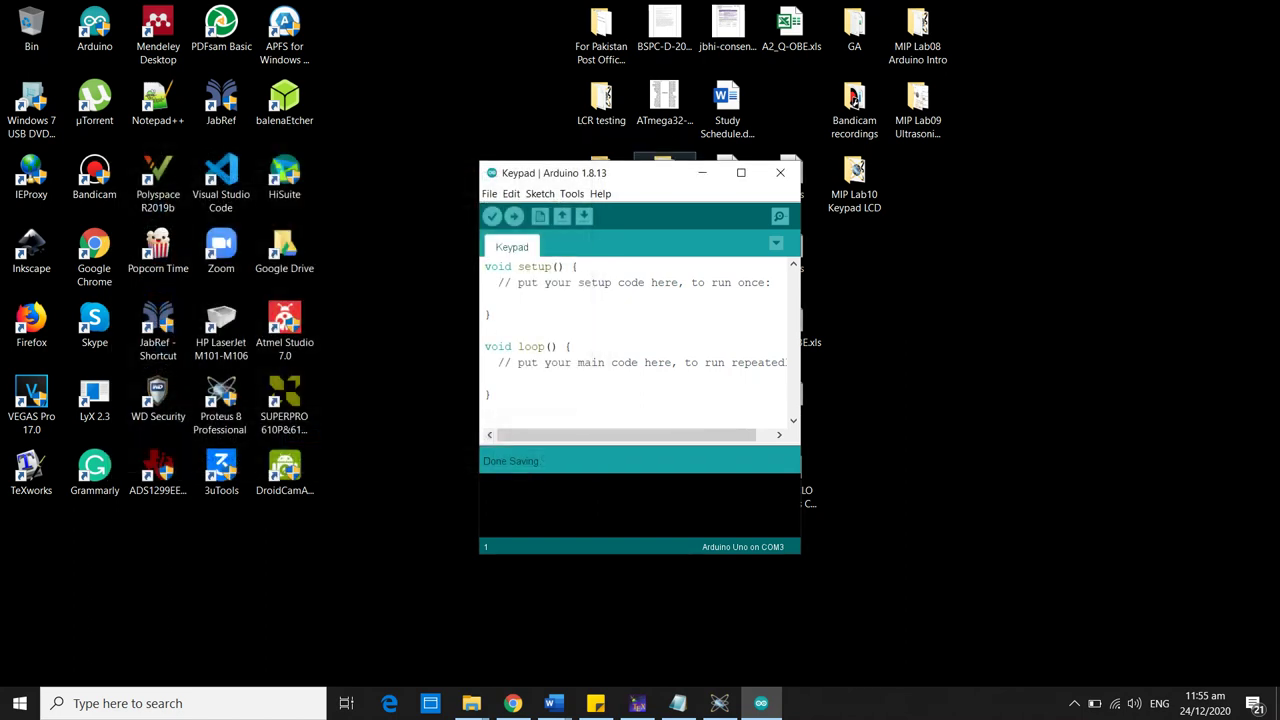
left_click_drag(643, 160, 643, 38)
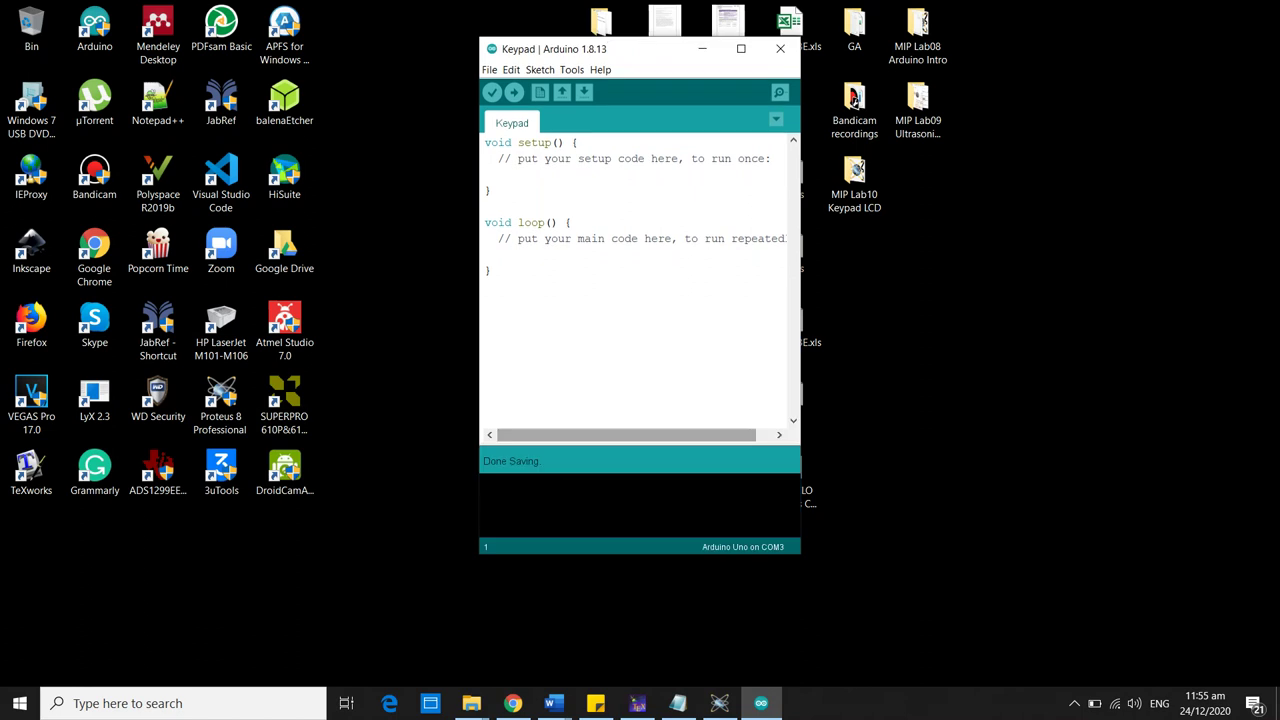
left_click_drag(617, 553, 617, 628)
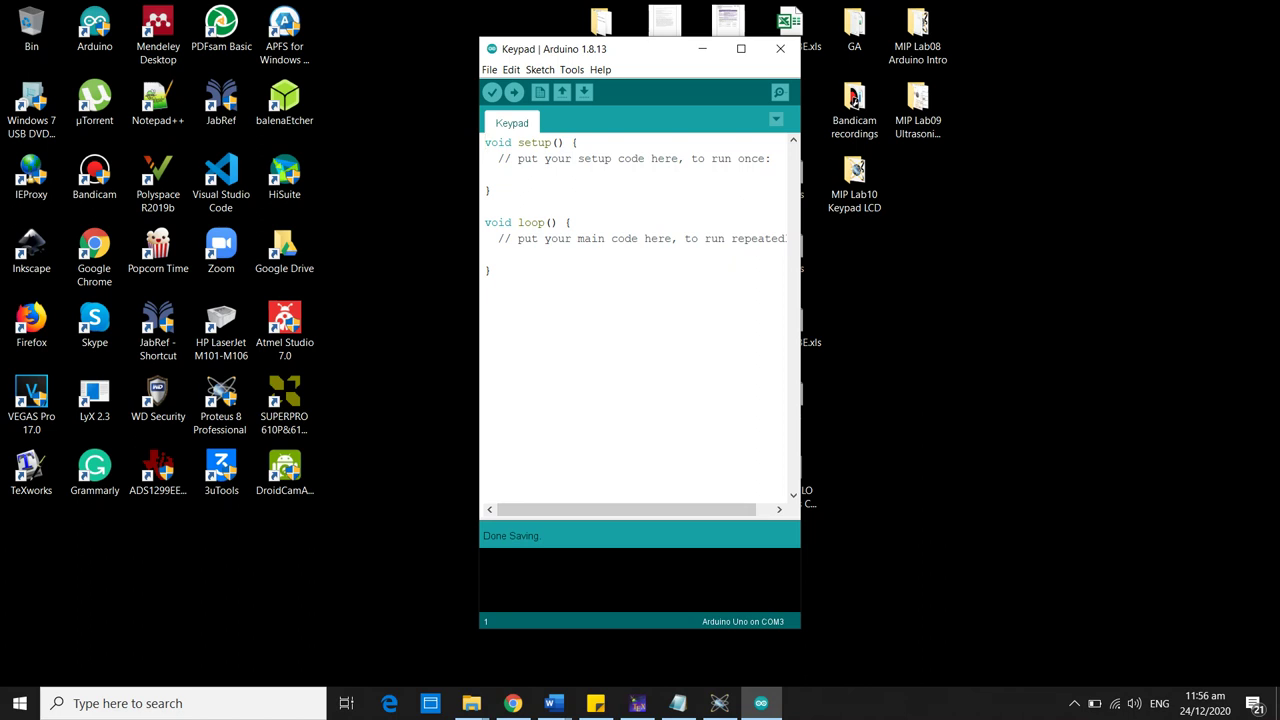
Step: Switch back to Proteus and examine the keypad's row and column connections to the Arduino Uno
left_click(719, 703)
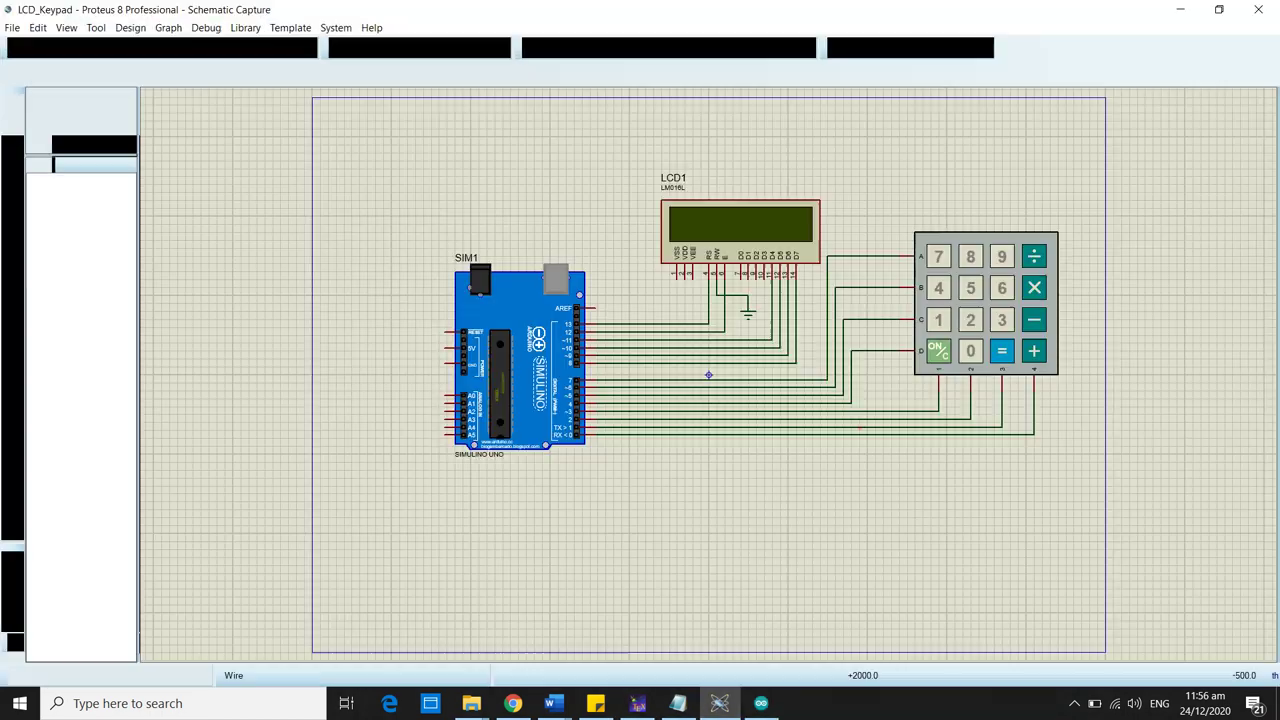
scroll(1000, 310, "up", 2)
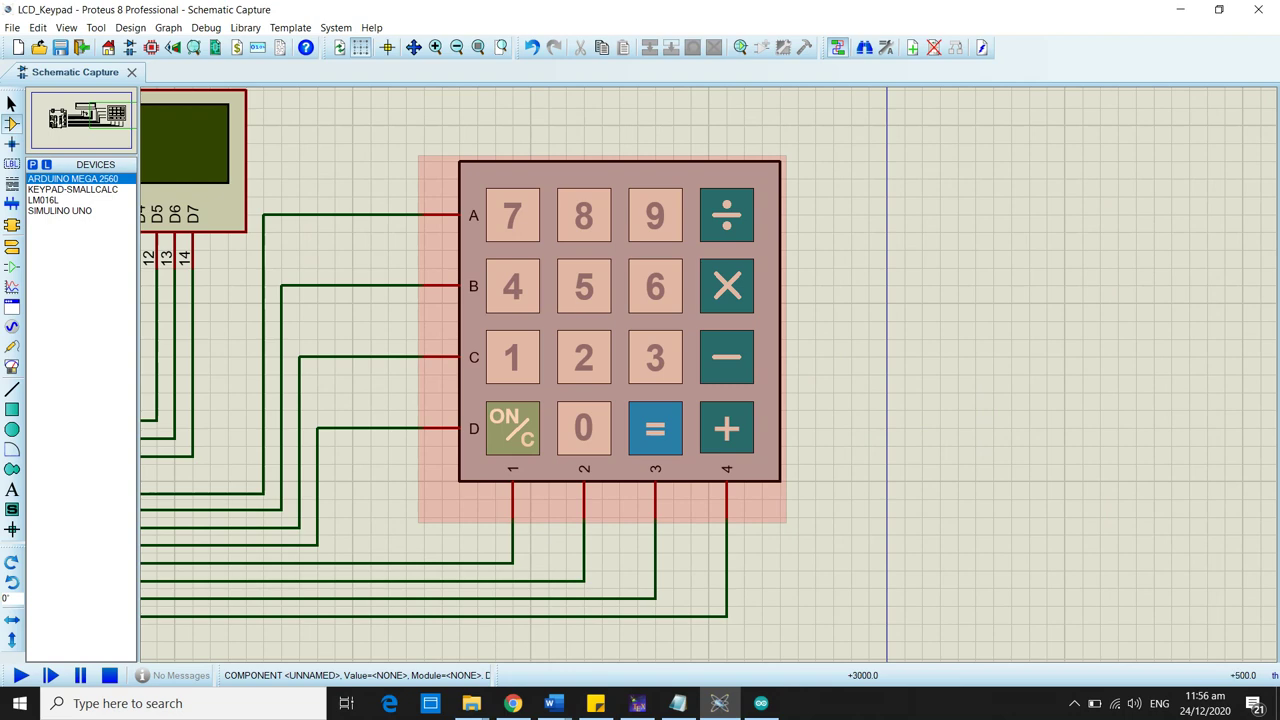
scroll(708, 375, "down", 3)
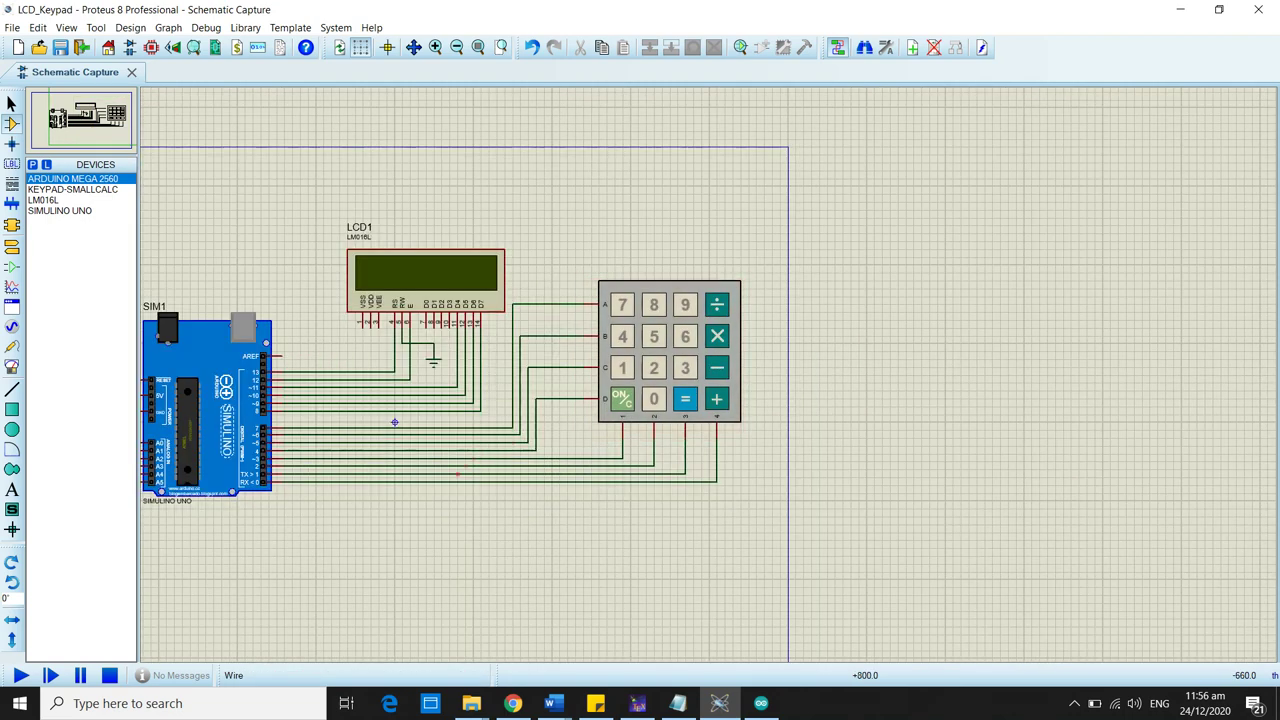